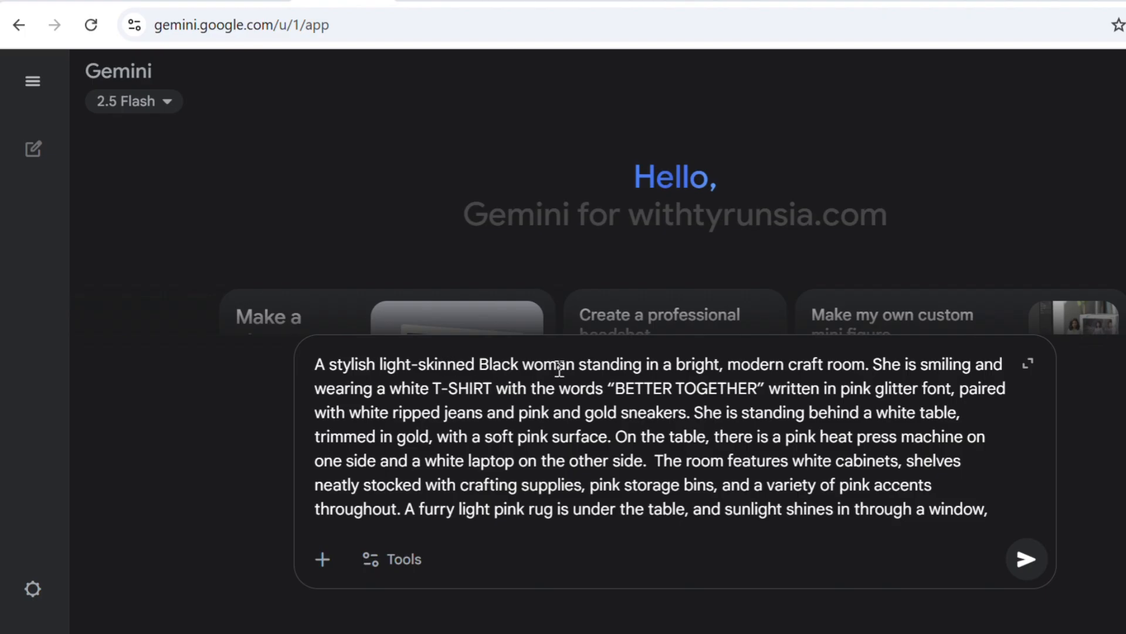
- Insert ", use my face and body type" after "A stylish light-skinned Black woman" in the image prompt, correcting the misspelled last word to "type"
{"action": "left_click", "coordinate": [582, 363]}
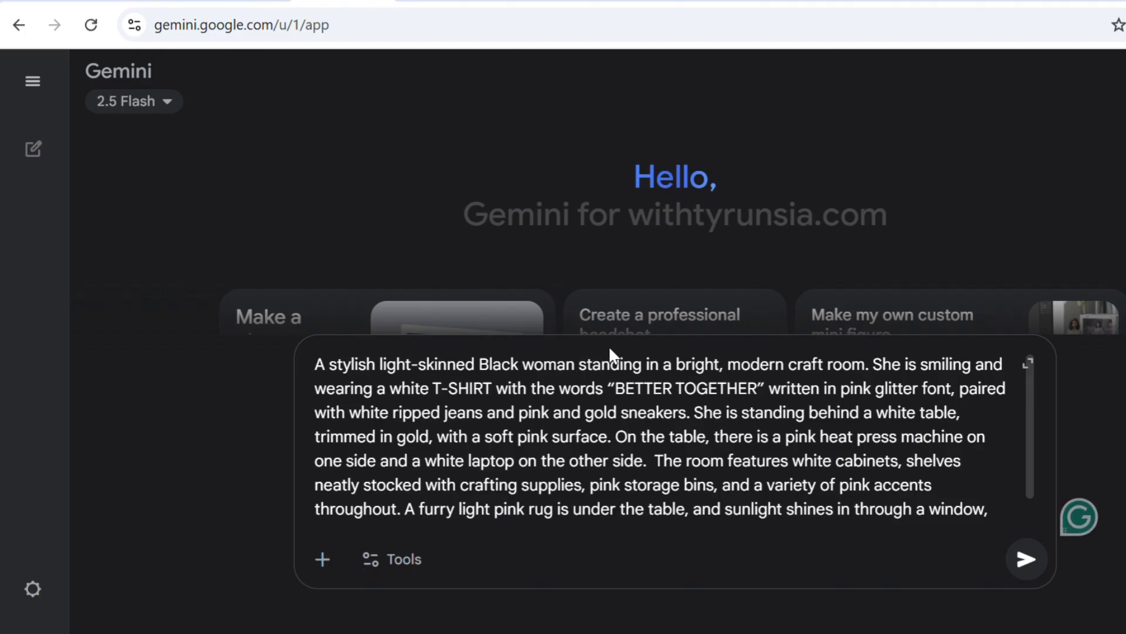
{"action": "type", "text": "use my f"}
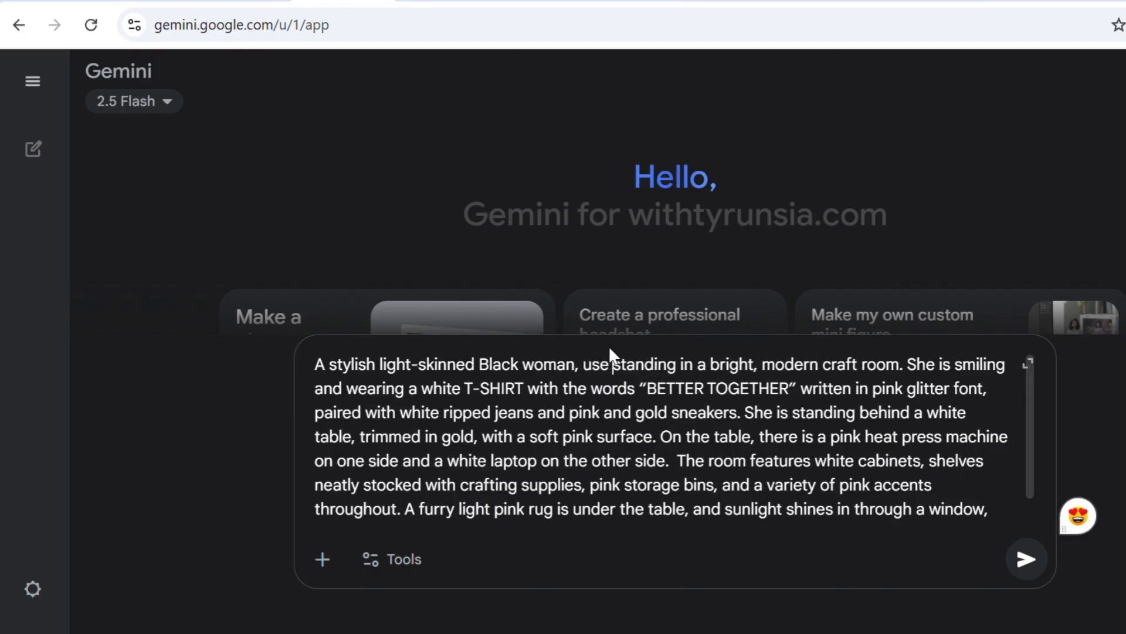
{"action": "type", "text": "ace and "}
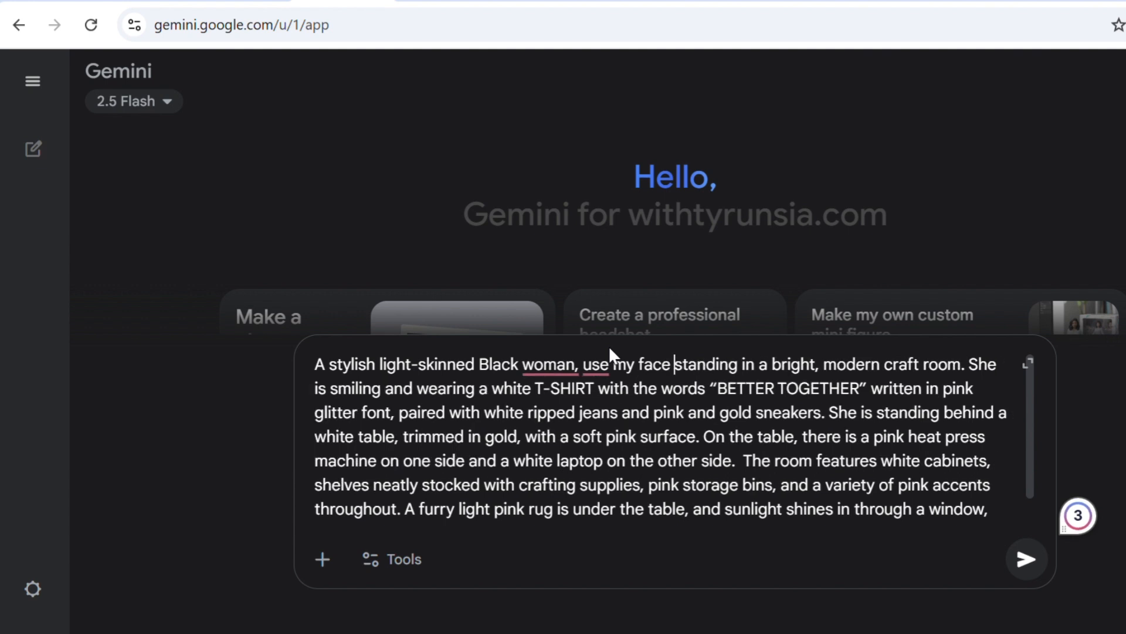
{"action": "type", "text": "body "}
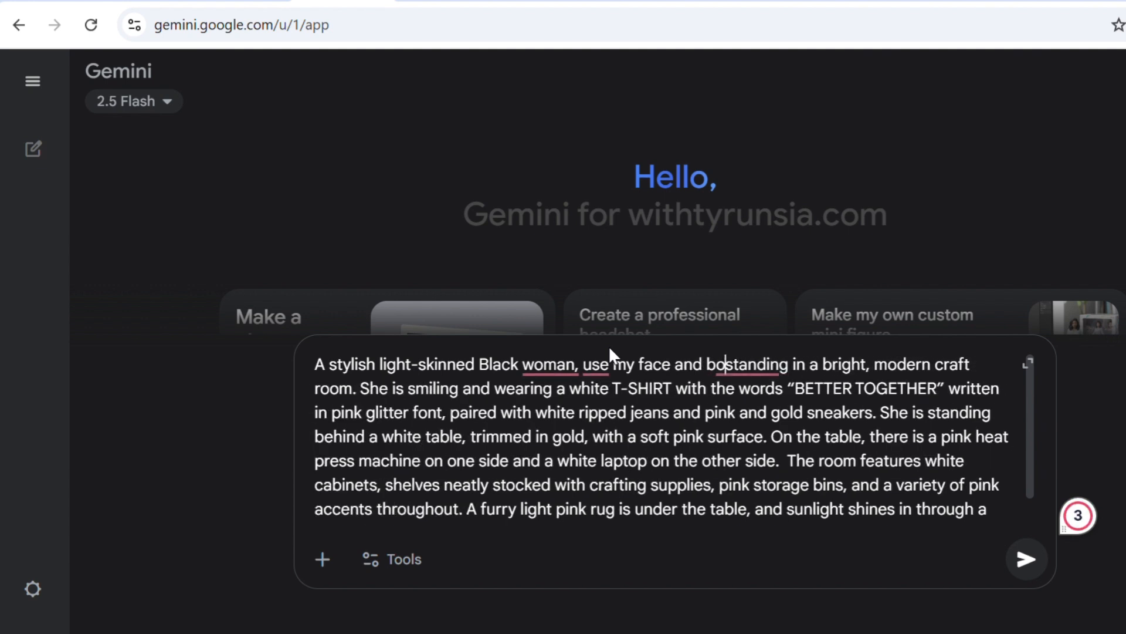
{"action": "type", "text": "typer"}
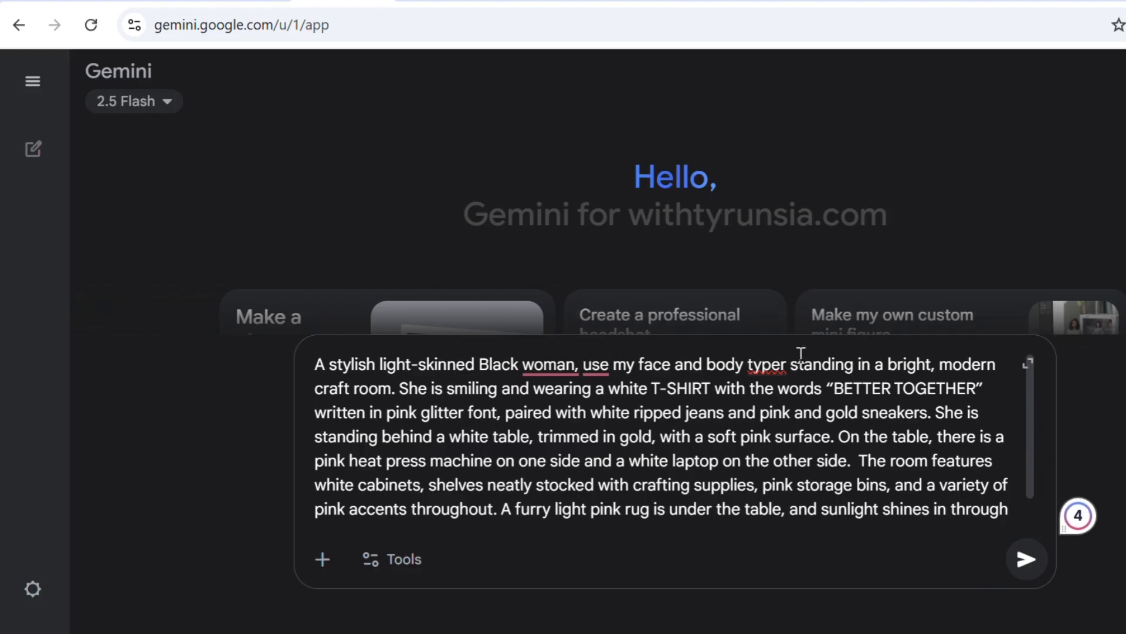
{"action": "left_click", "coordinate": [785, 365]}
{"action": "left_click", "coordinate": [777, 423]}
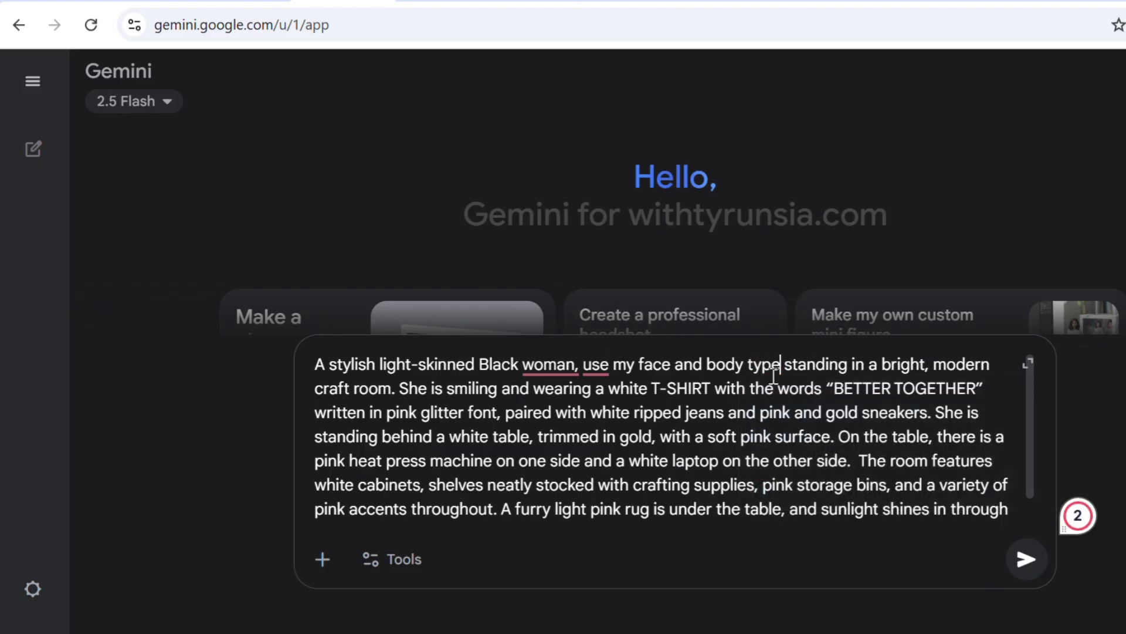
- Remove the comma after "Black woman" in the image prompt
{"action": "left_click_drag", "start_coordinate": [781, 365], "coordinate": [593, 369]}
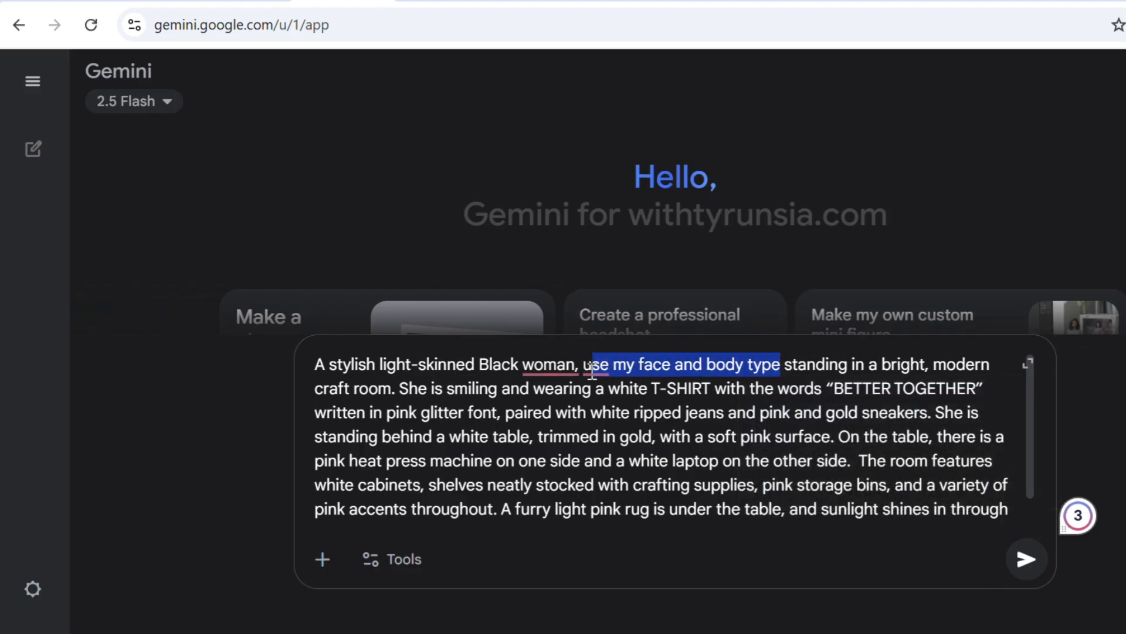
{"action": "left_click", "coordinate": [588, 368]}
{"action": "right_click", "coordinate": [566, 371]}
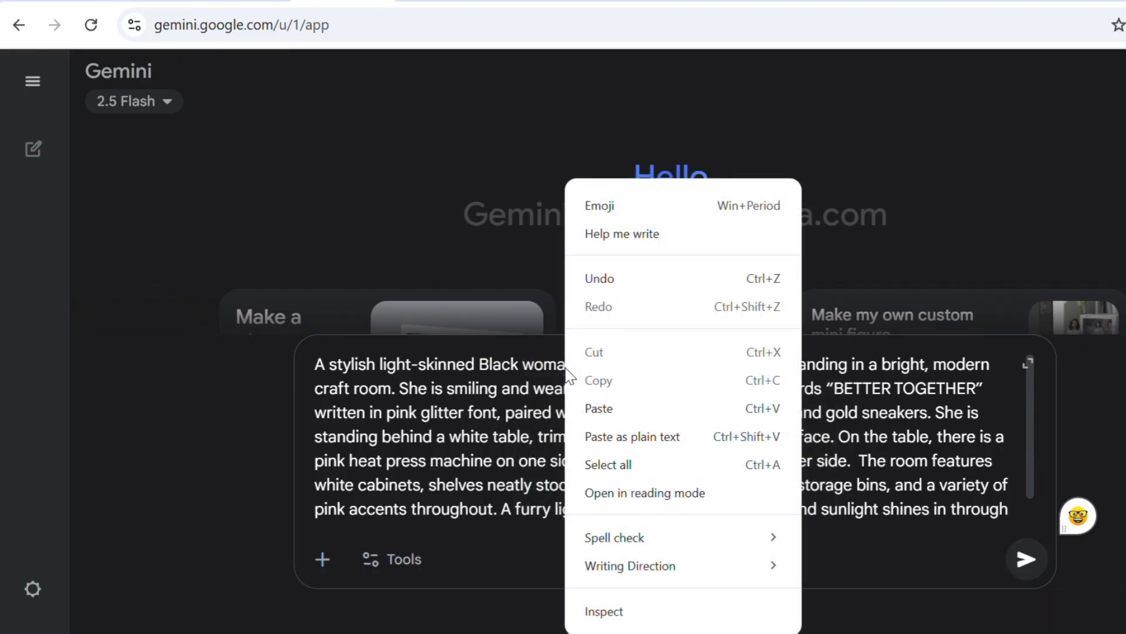
{"action": "left_click", "coordinate": [555, 373]}
{"action": "left_click", "coordinate": [564, 428]}
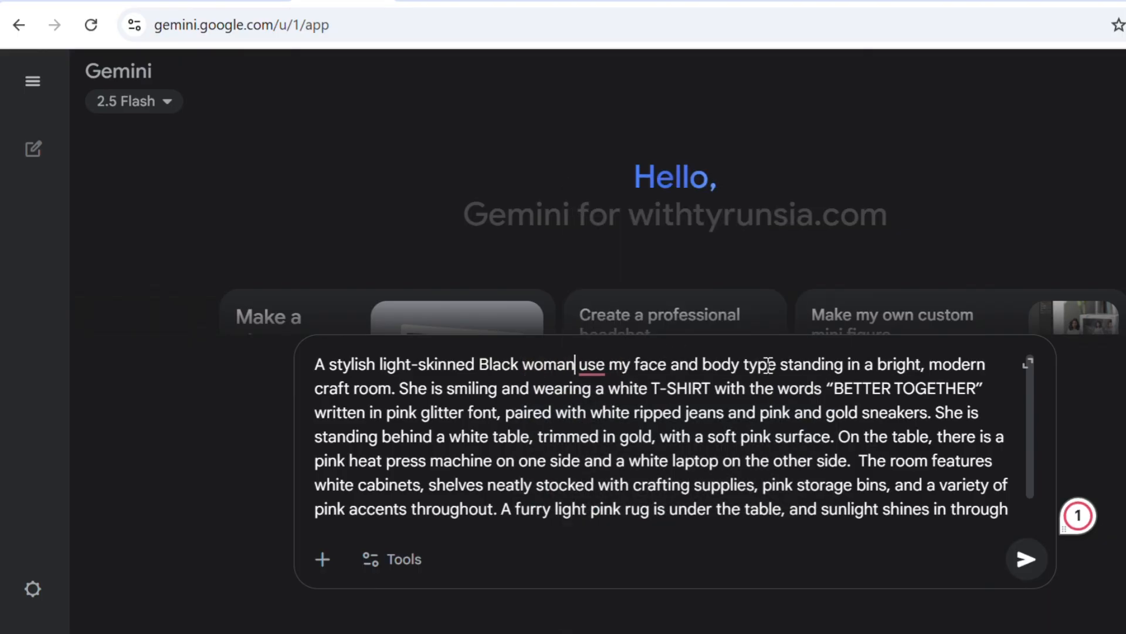
- Copy the phrase about the face and body type to the prompt's end as the sentence "Use my face and body type"
{"action": "left_click_drag", "start_coordinate": [778, 365], "coordinate": [588, 369]}
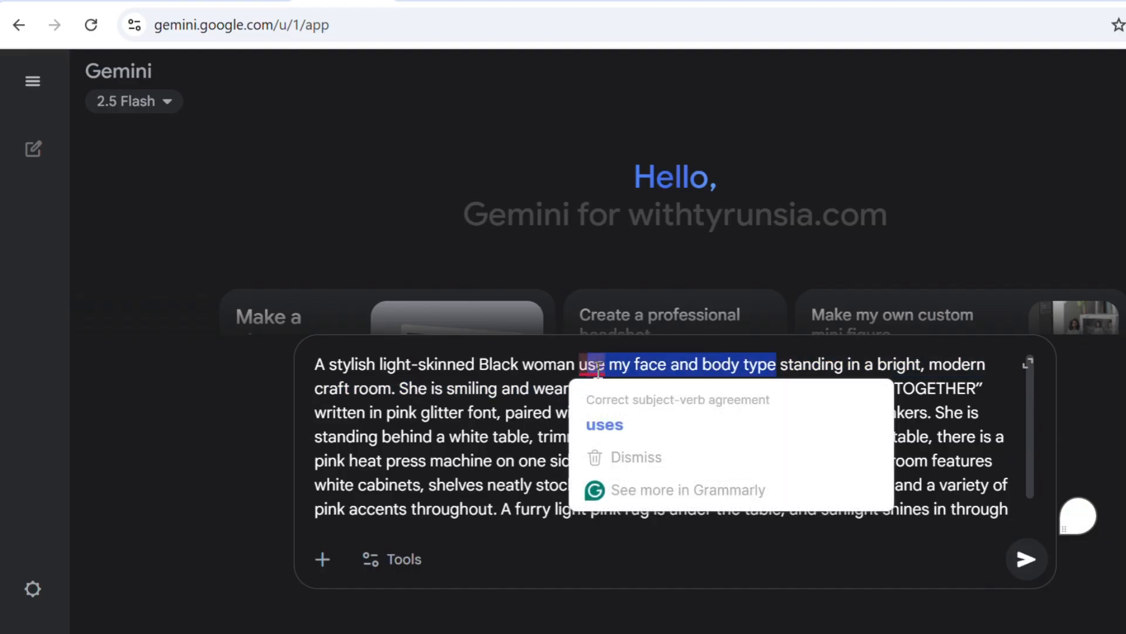
{"action": "right_click", "coordinate": [597, 368]}
{"action": "left_click", "coordinate": [647, 281]}
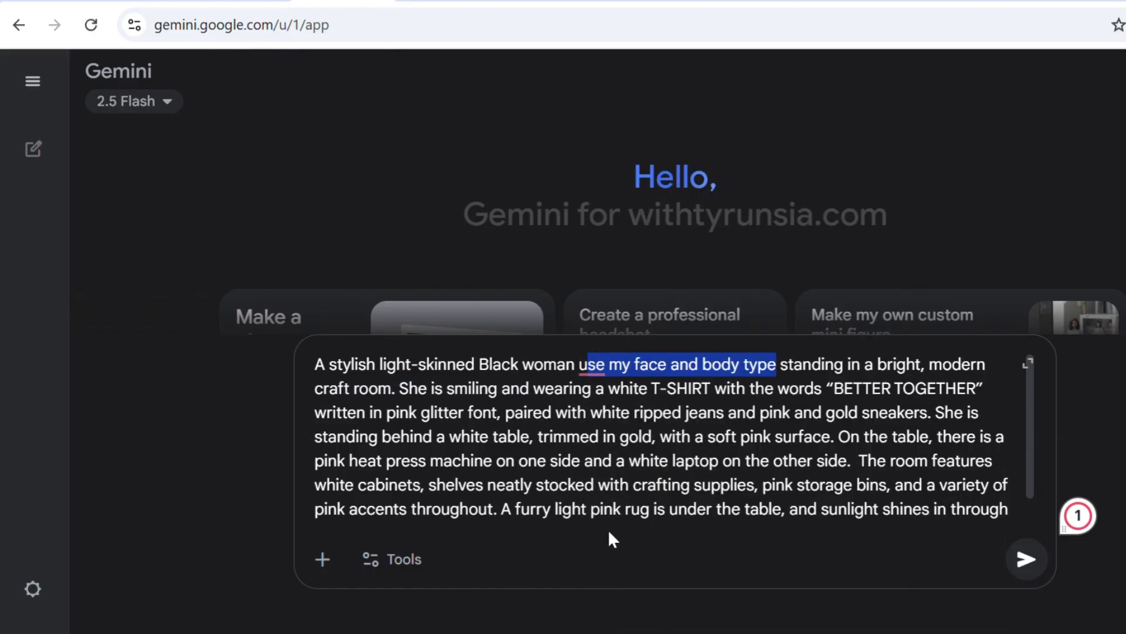
{"action": "scroll", "coordinate": [607, 529], "scroll_direction": "down", "scroll_amount": 2}
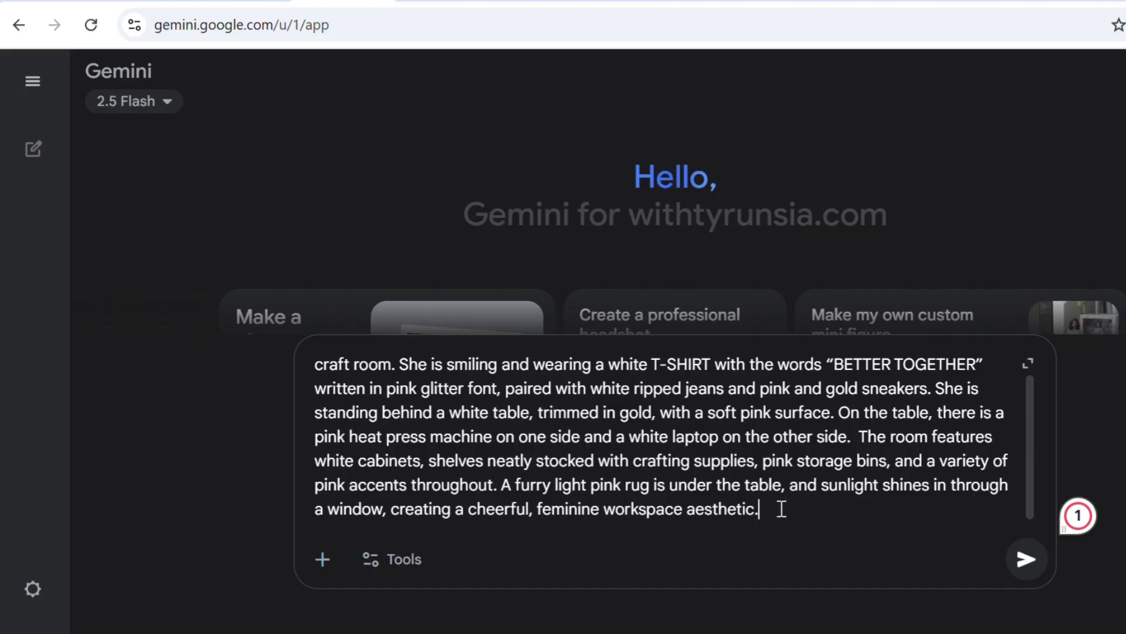
{"action": "right_click", "coordinate": [772, 508]}
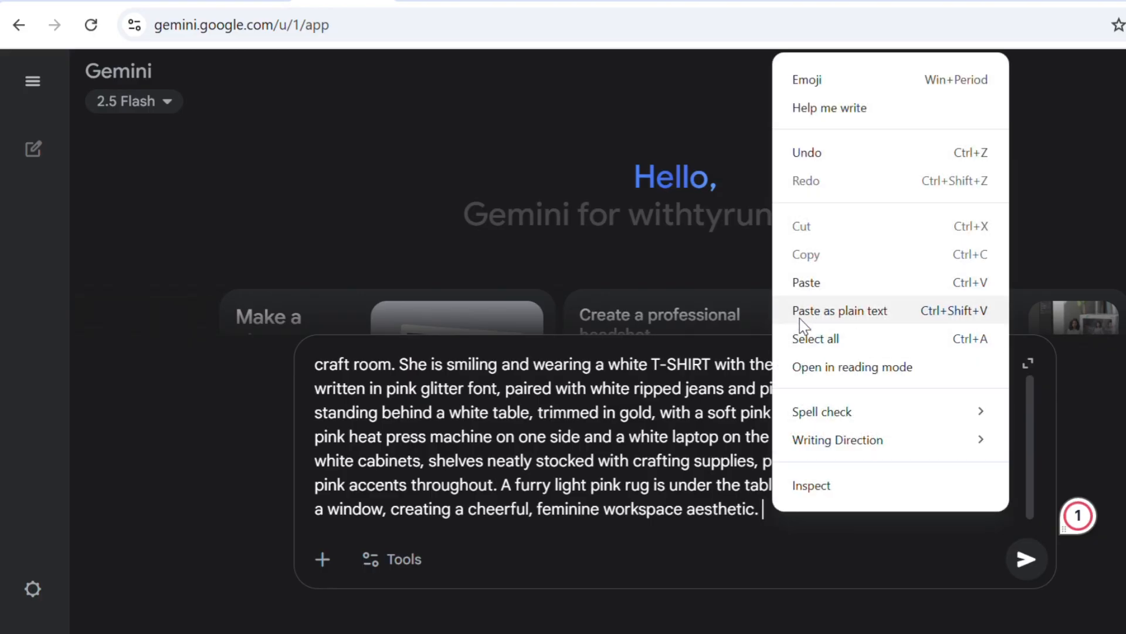
{"action": "left_click", "coordinate": [809, 284]}
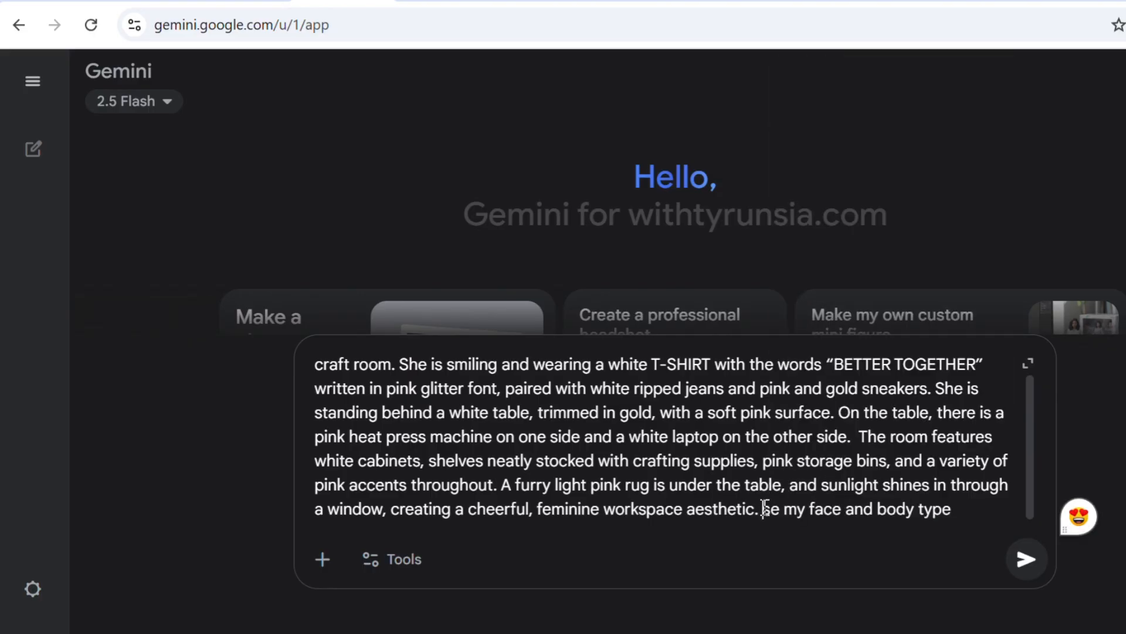
{"action": "type", "text": "U"}
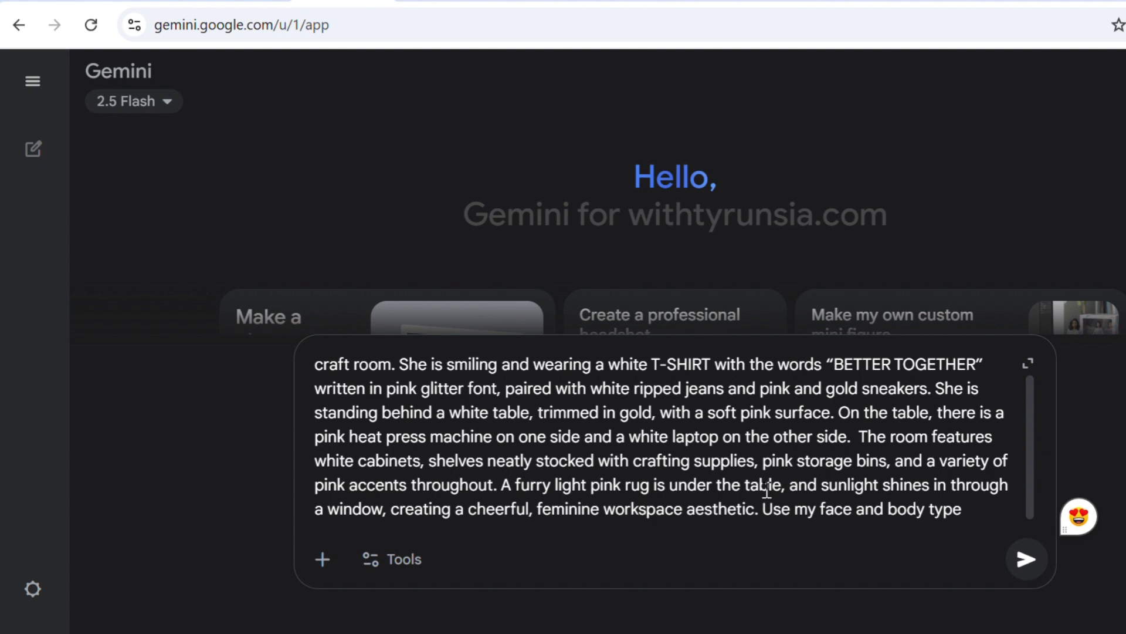
- Upload the photo whose file name ends in "IN RED" from the Desktop folder to the prompt
{"action": "left_click", "coordinate": [328, 564]}
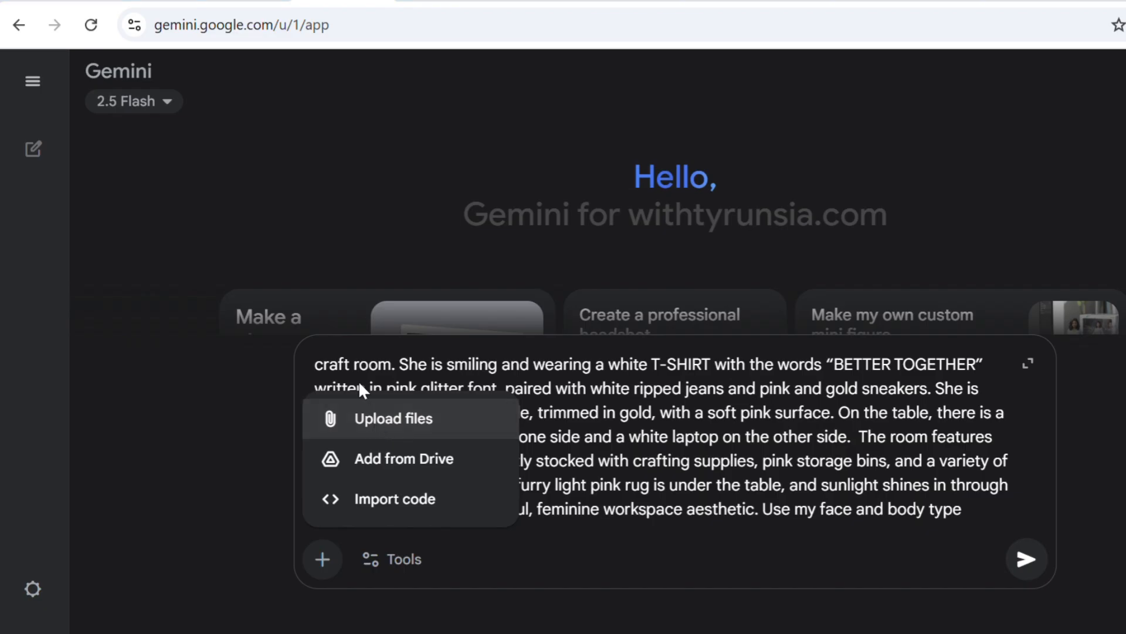
{"action": "left_click", "coordinate": [364, 411]}
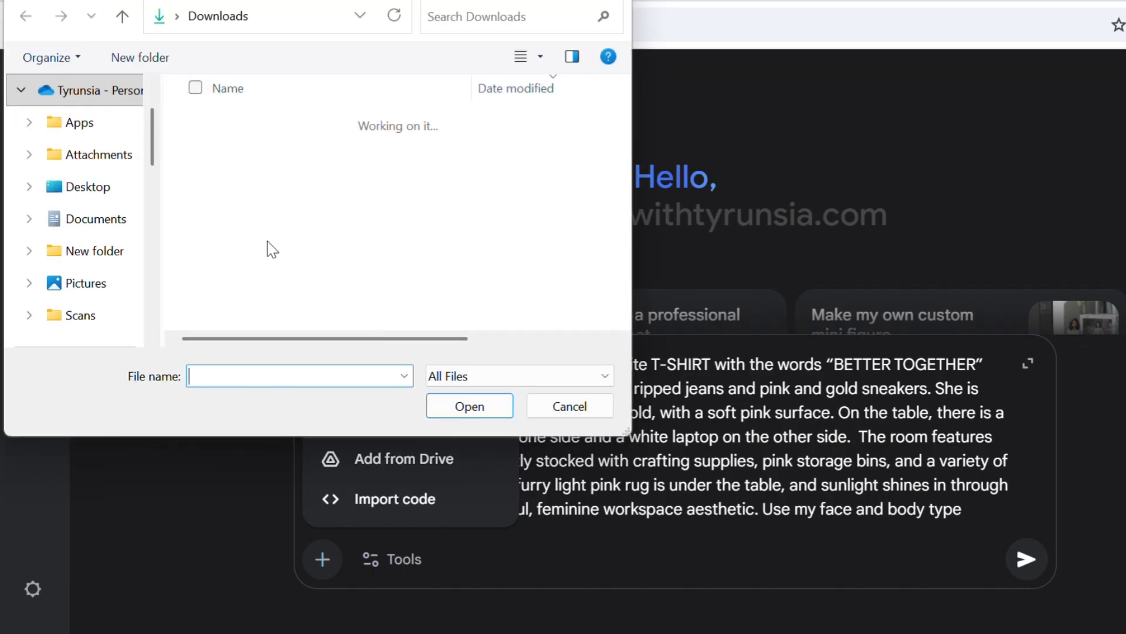
{"action": "left_click", "coordinate": [109, 188]}
{"action": "left_click", "coordinate": [281, 187]}
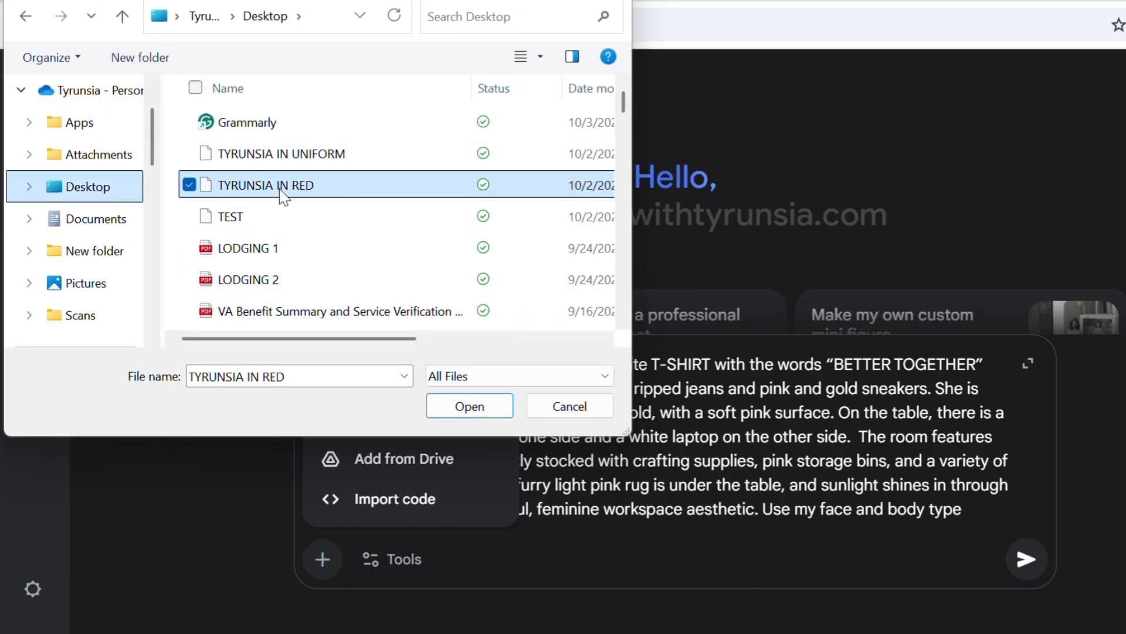
{"action": "left_click", "coordinate": [467, 405]}
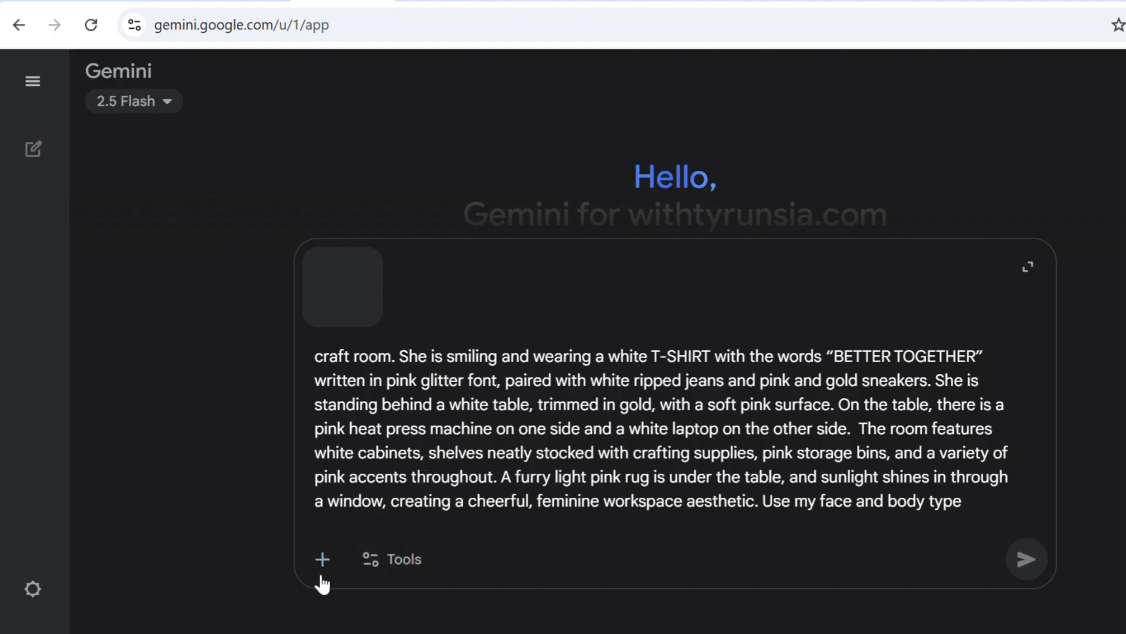
- Add the Desktop photo whose file name ends in "IN UNIFORM" as a second attachment and submit the prompt
{"action": "left_click", "coordinate": [322, 560]}
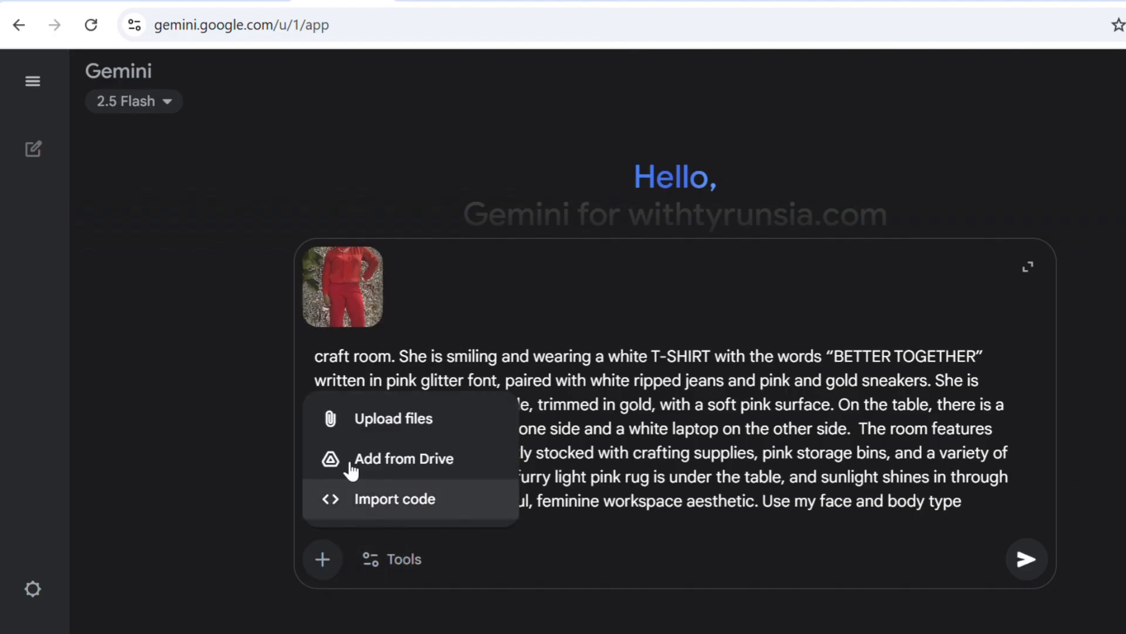
{"action": "left_click", "coordinate": [378, 420]}
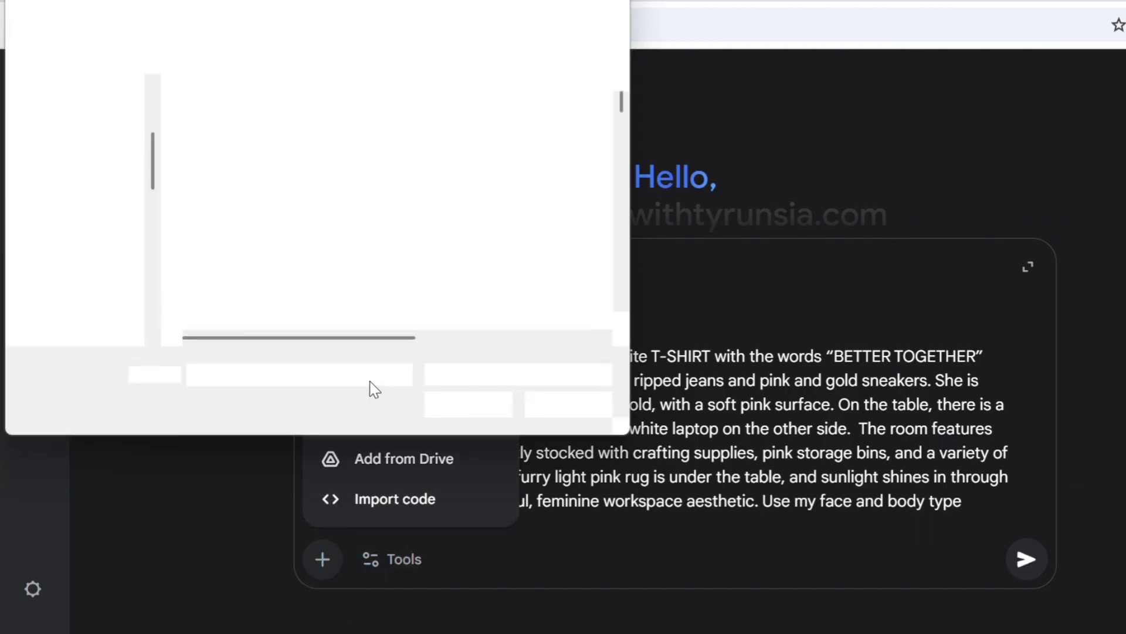
{"action": "left_click", "coordinate": [281, 153]}
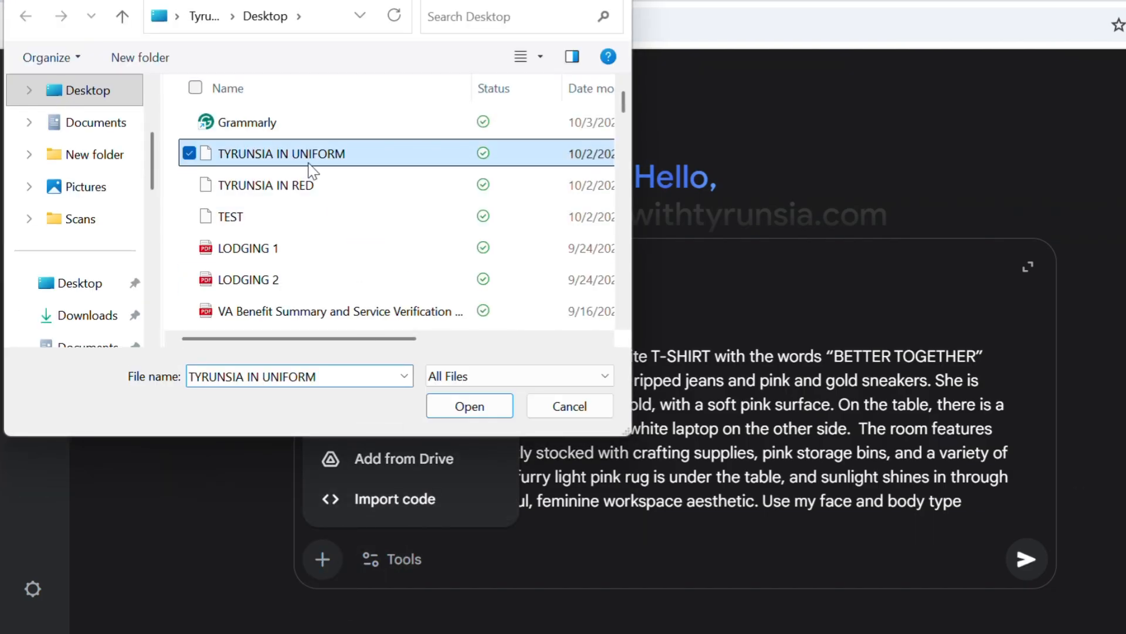
{"action": "left_click", "coordinate": [470, 406]}
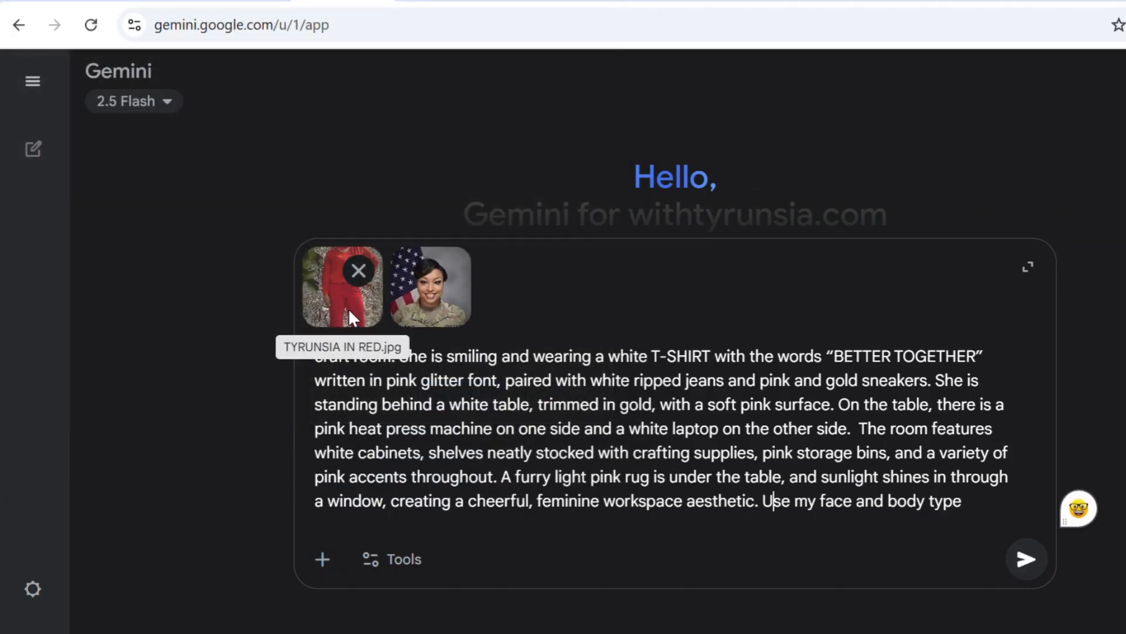
{"action": "left_click", "coordinate": [1031, 570]}
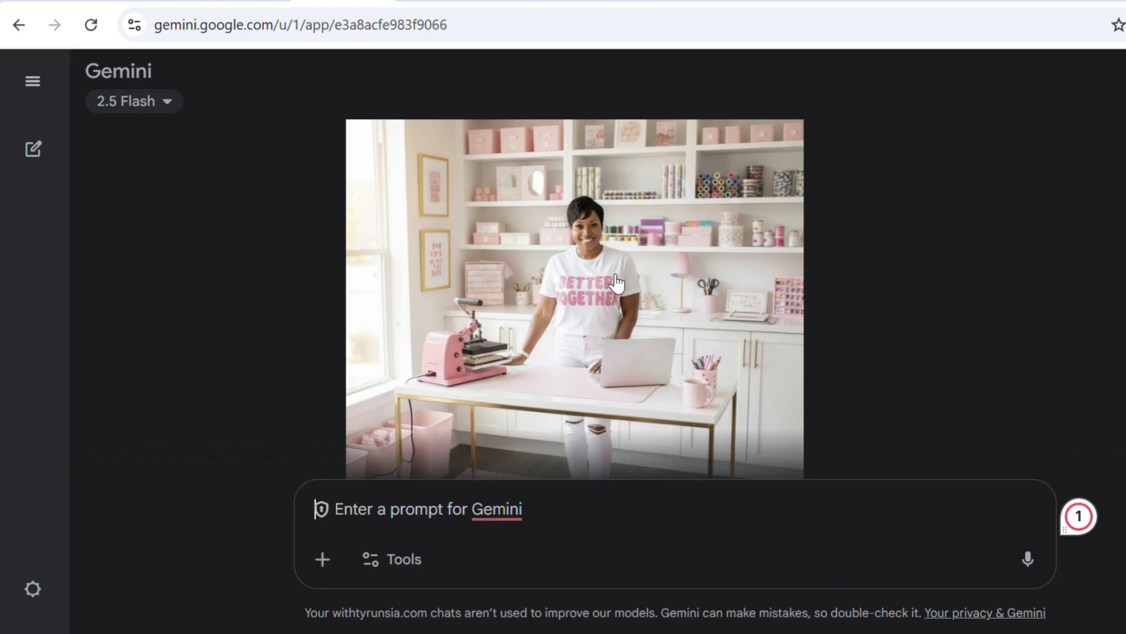
- Examine the generated craft room image, including its enlarged view, and return to the chat
{"action": "scroll", "coordinate": [613, 287], "scroll_direction": "down", "scroll_amount": 2}
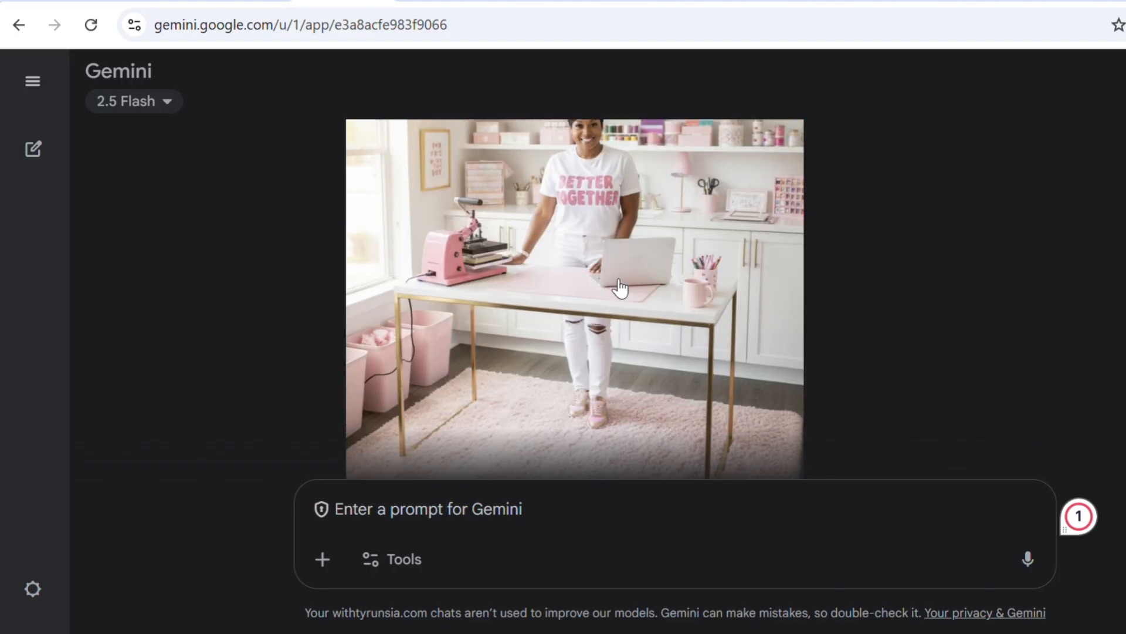
{"action": "left_click", "coordinate": [597, 229]}
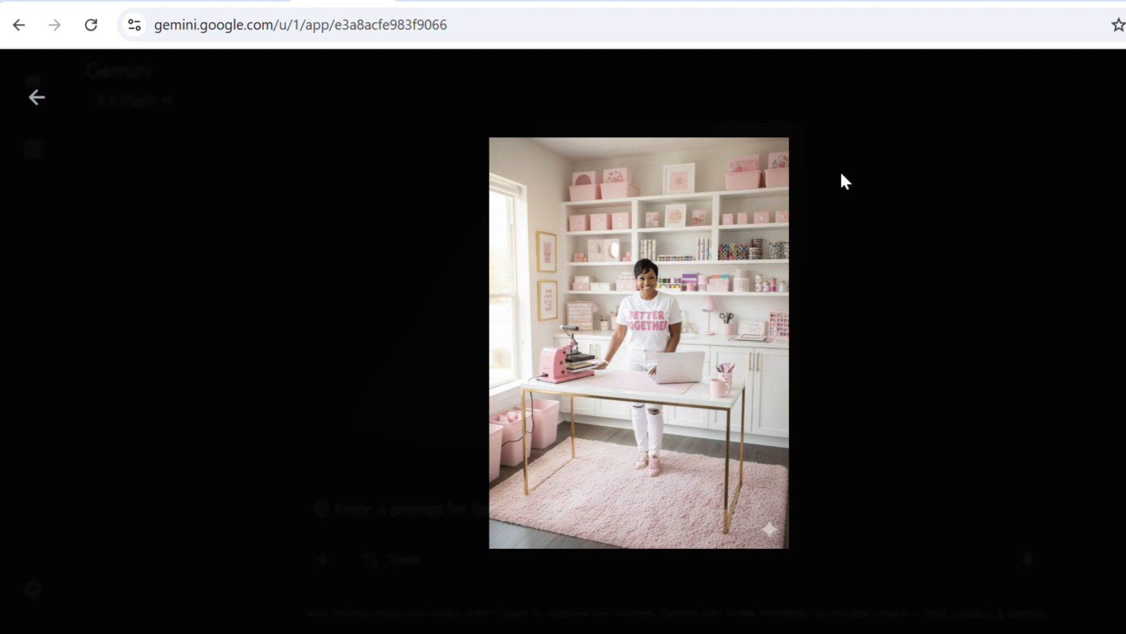
{"action": "left_click", "coordinate": [36, 97]}
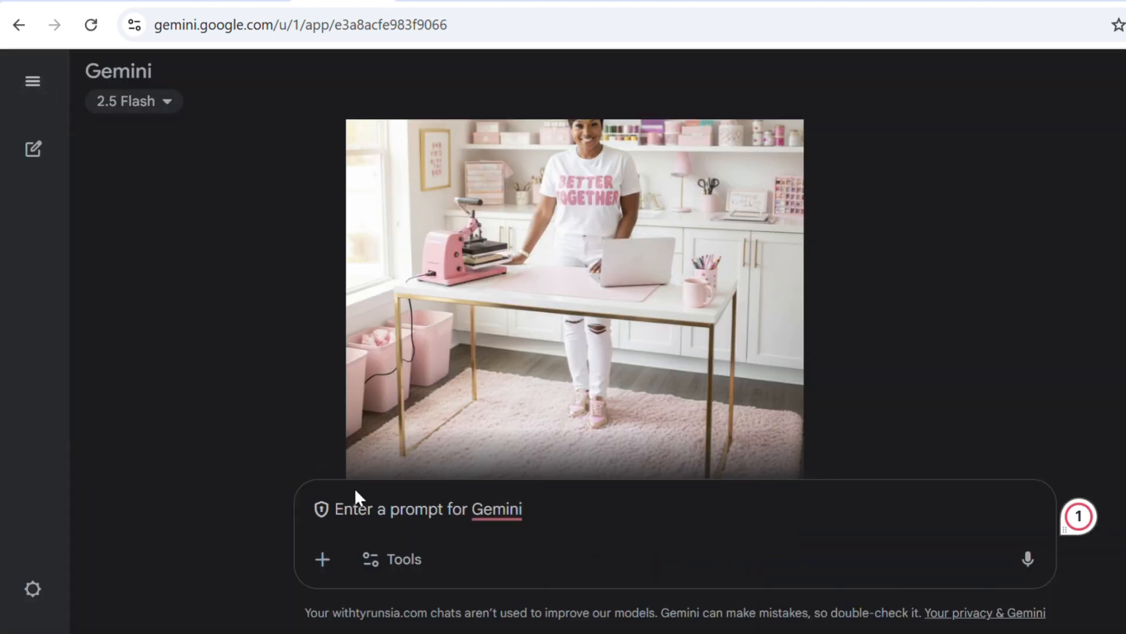
- Write the follow-up prompt "I like that image but make it look more like me and my skin is lighter."
{"action": "type", "text": "I t"}
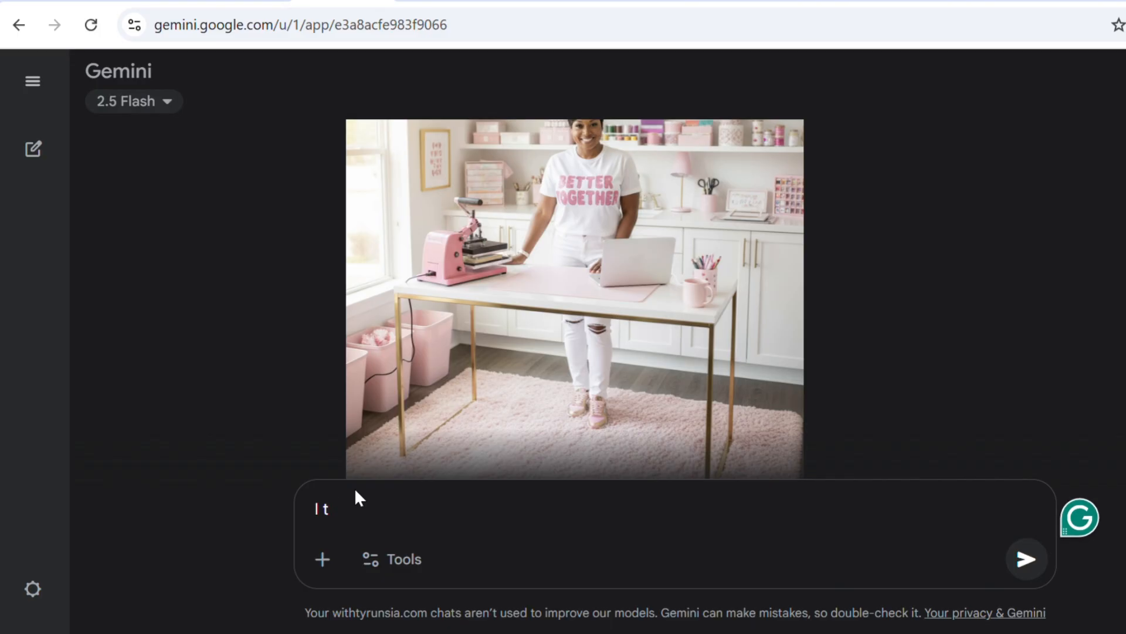
{"action": "type", "text": "hke that image but "}
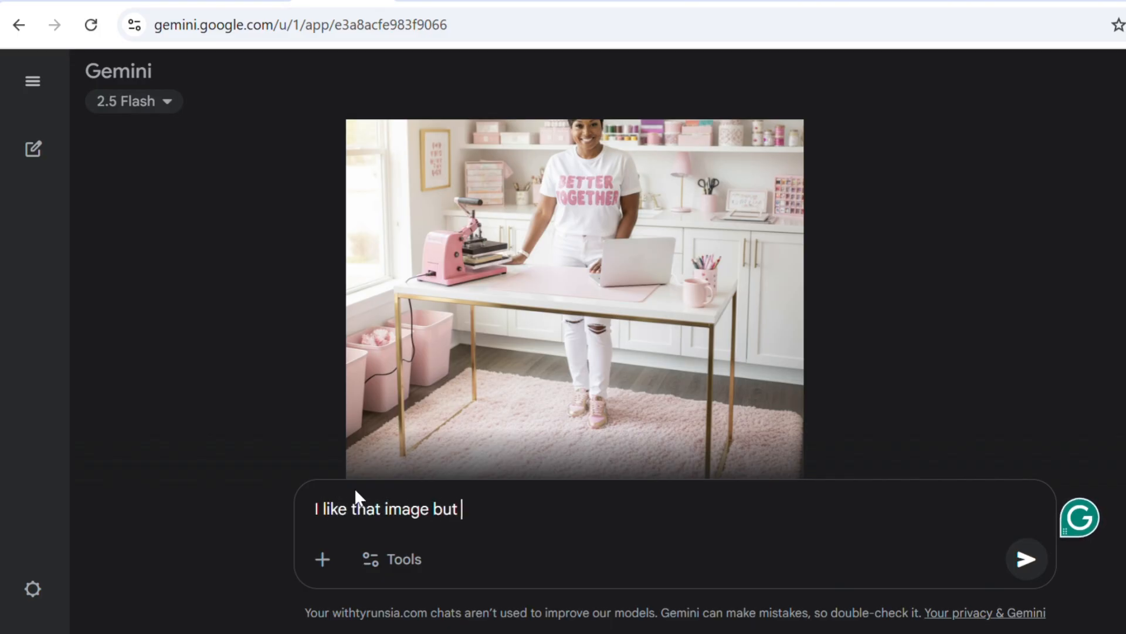
{"action": "type", "text": "make it lo"}
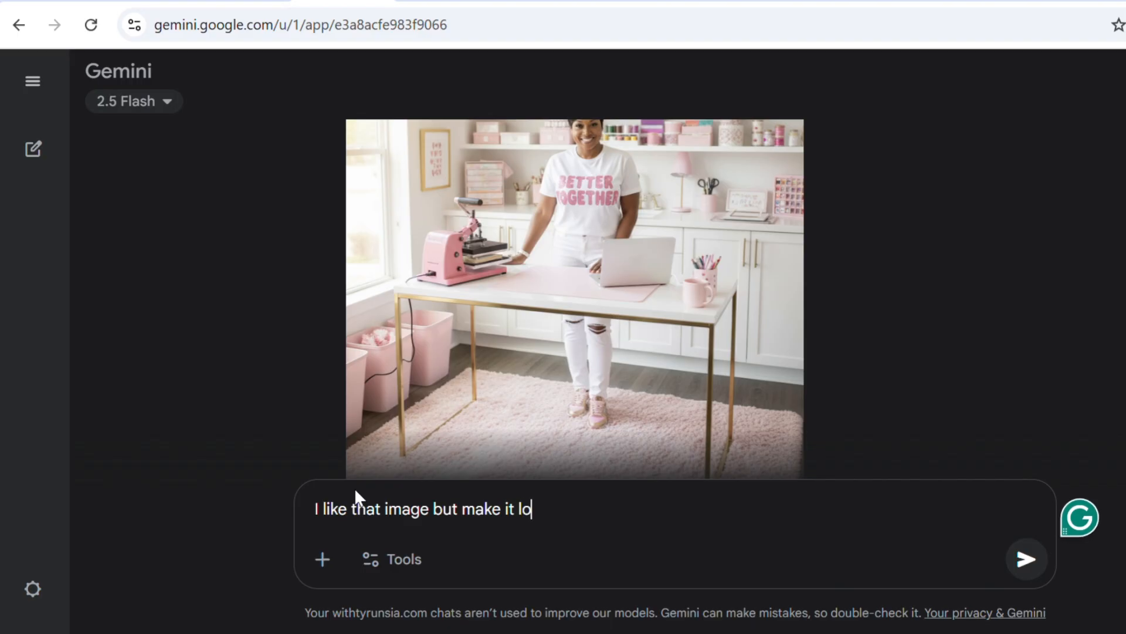
{"action": "type", "text": "ok more li"}
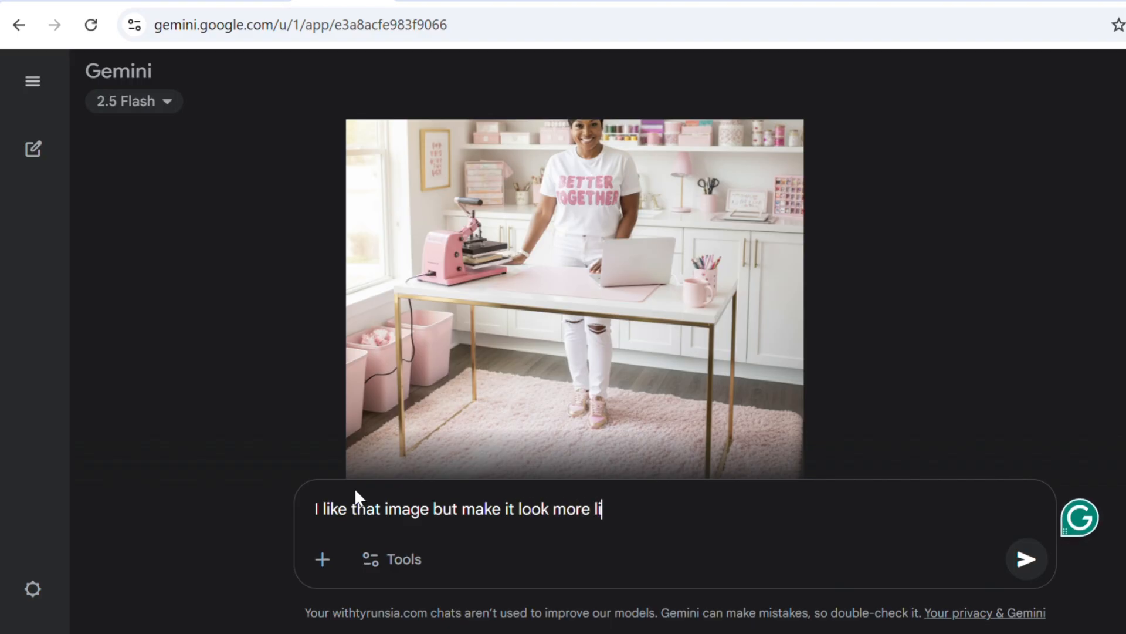
{"action": "type", "text": "ke me and my sk"}
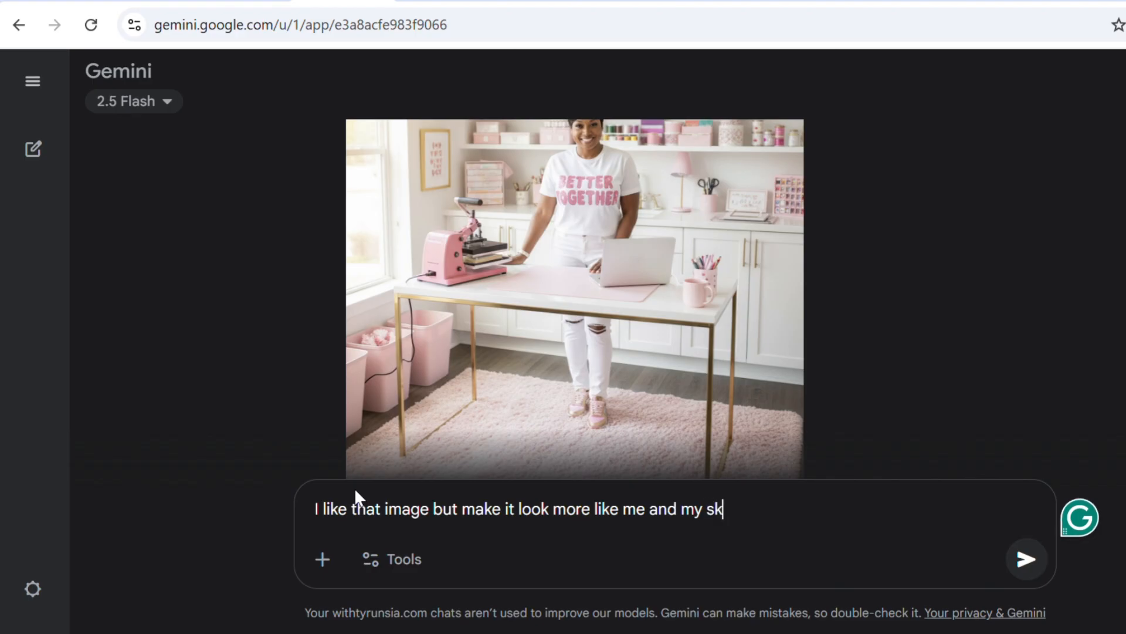
{"action": "type", "text": "in is lighter."}
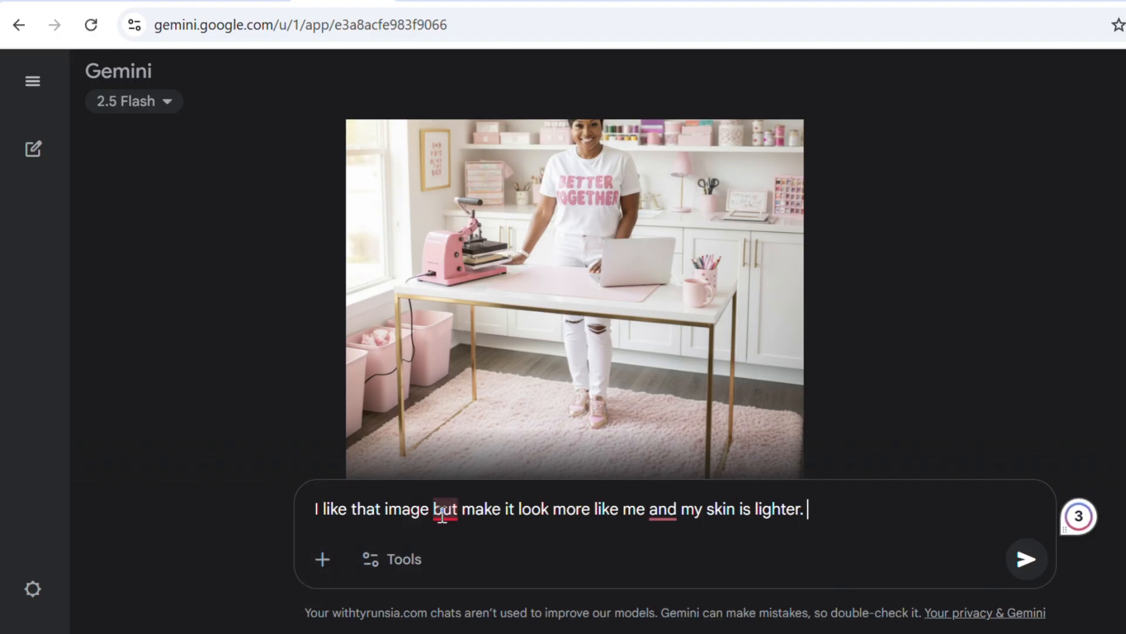
- Apply the suggested grammar corrections that add commas before "but" and "and" in the follow-up prompt
{"action": "mouse_move", "coordinate": [444, 508]}
{"action": "left_click", "coordinate": [457, 405]}
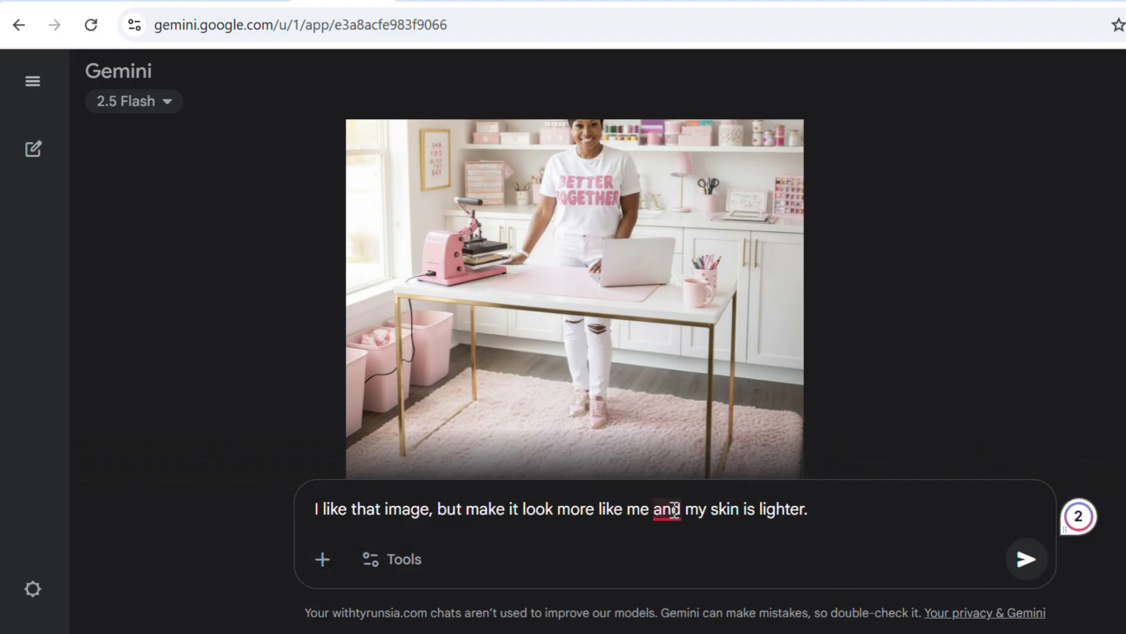
{"action": "mouse_move", "coordinate": [666, 511]}
{"action": "left_click", "coordinate": [683, 407]}
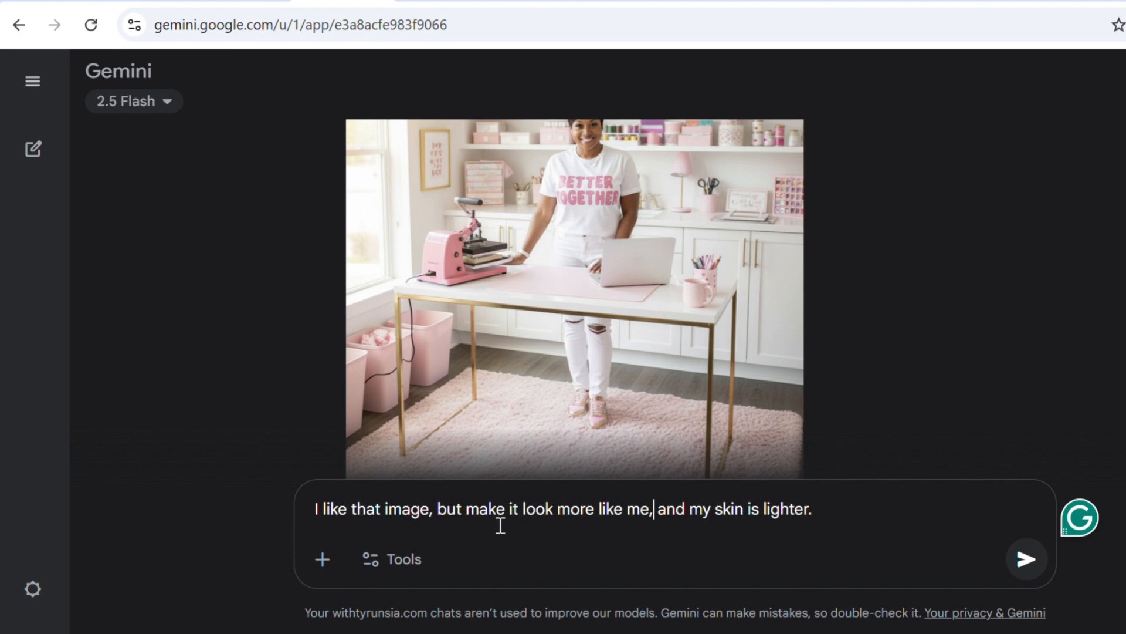
- Attach the Desktop photo whose file name ends in "IN UNIFORM" to the follow-up prompt
{"action": "left_click", "coordinate": [322, 559]}
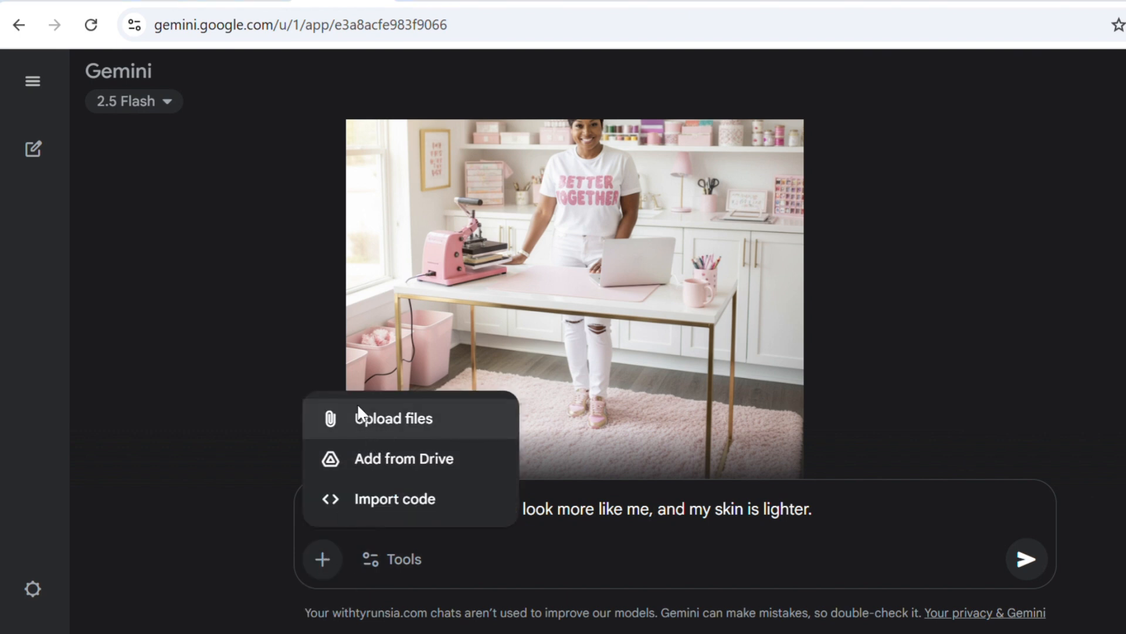
{"action": "left_click", "coordinate": [392, 418]}
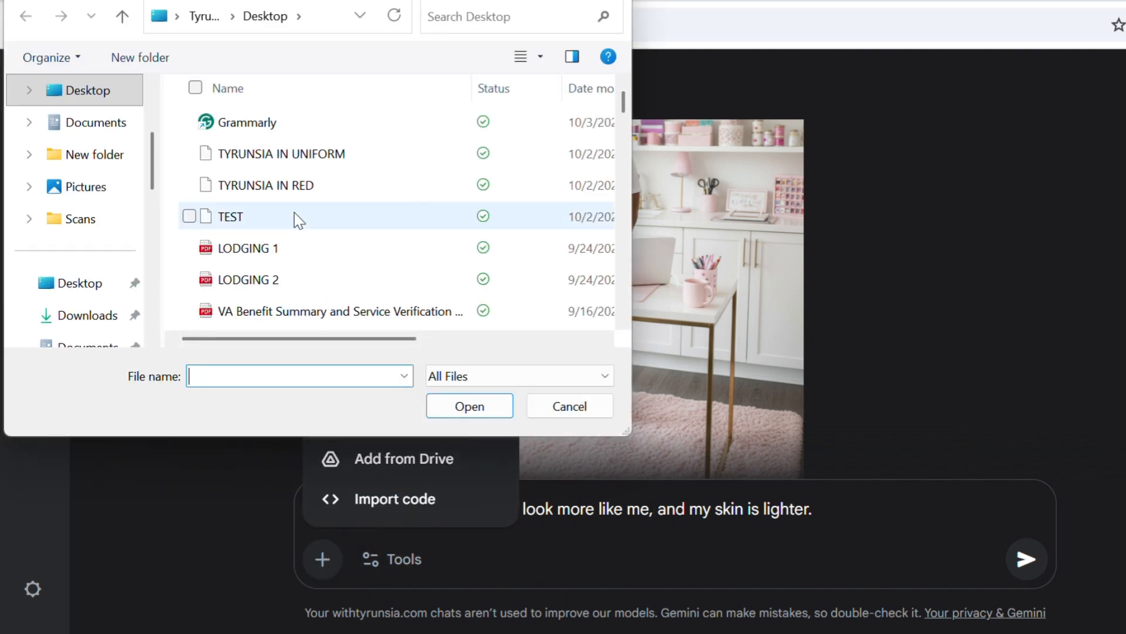
{"action": "left_click", "coordinate": [282, 157]}
{"action": "left_click", "coordinate": [457, 411]}
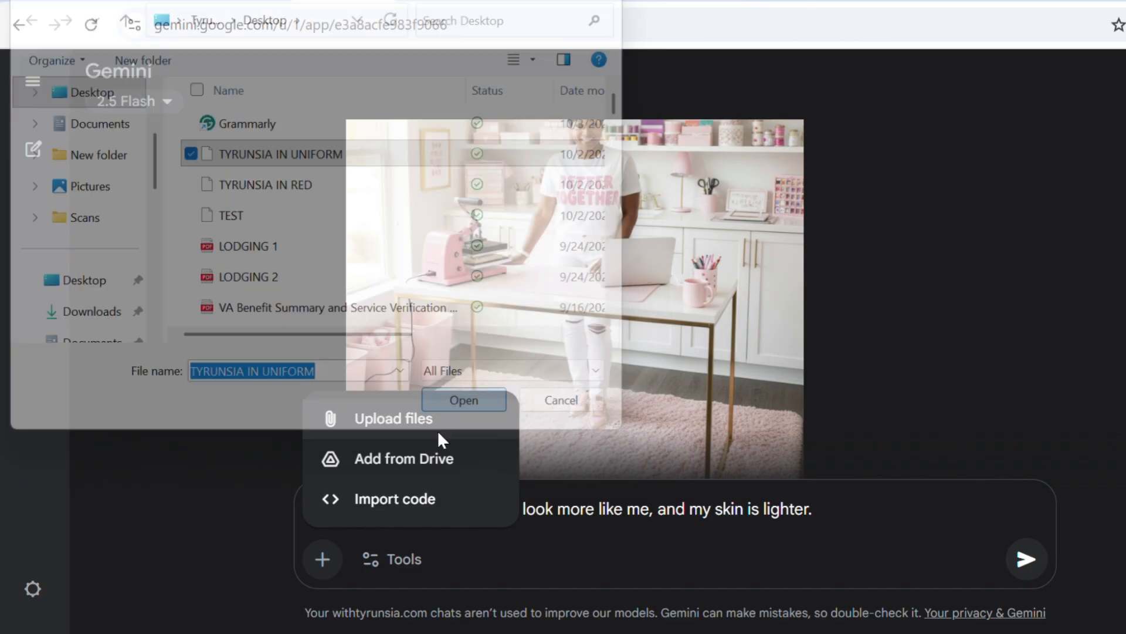
- Add the Desktop photo whose file name ends in "IN RED" as a second attachment and submit the follow-up prompt
{"action": "left_click", "coordinate": [322, 558]}
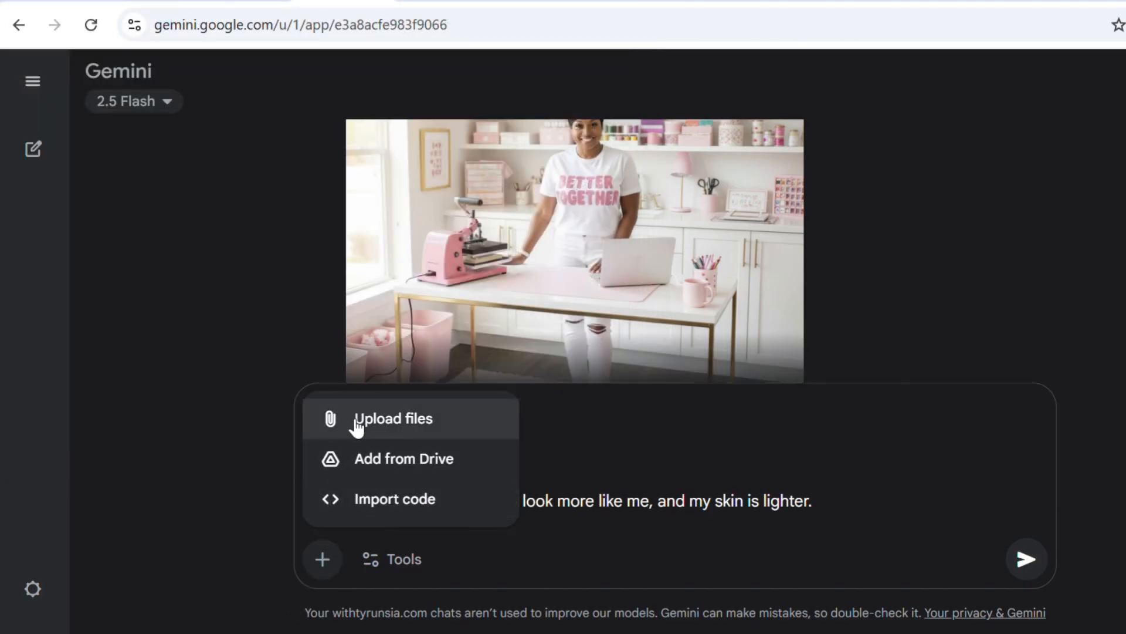
{"action": "left_click", "coordinate": [355, 410]}
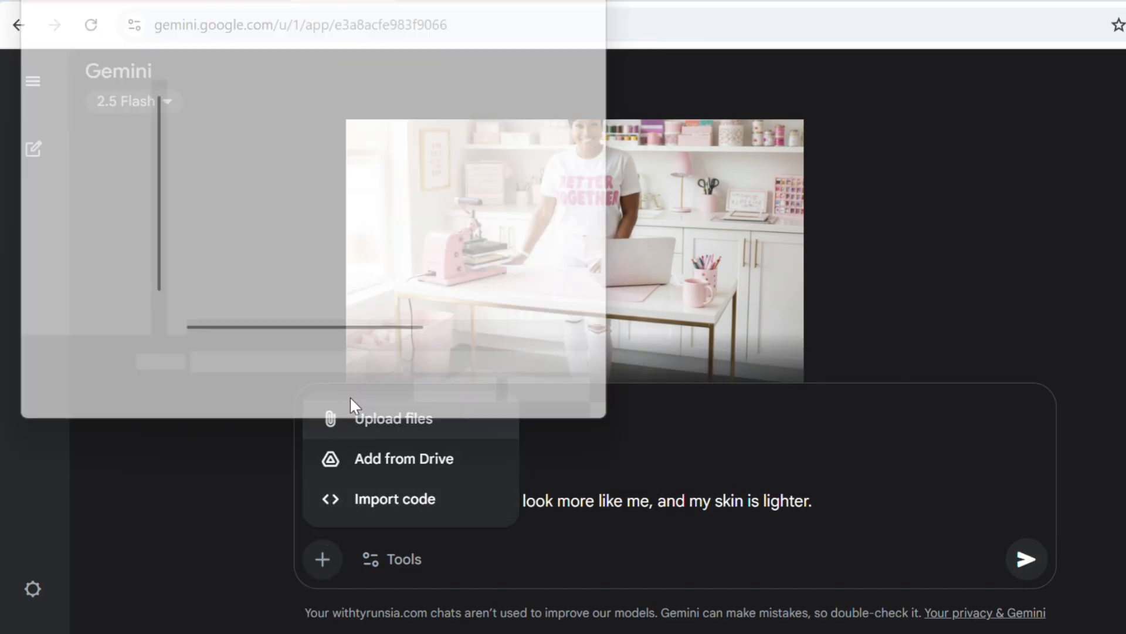
{"action": "left_click", "coordinate": [238, 187]}
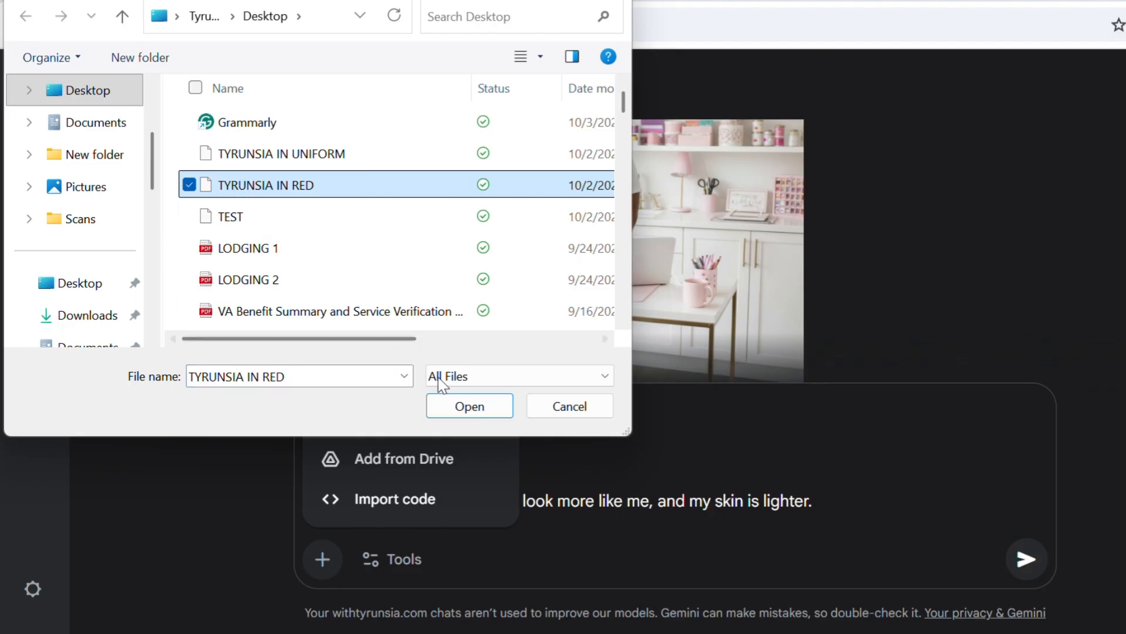
{"action": "left_click", "coordinate": [454, 406]}
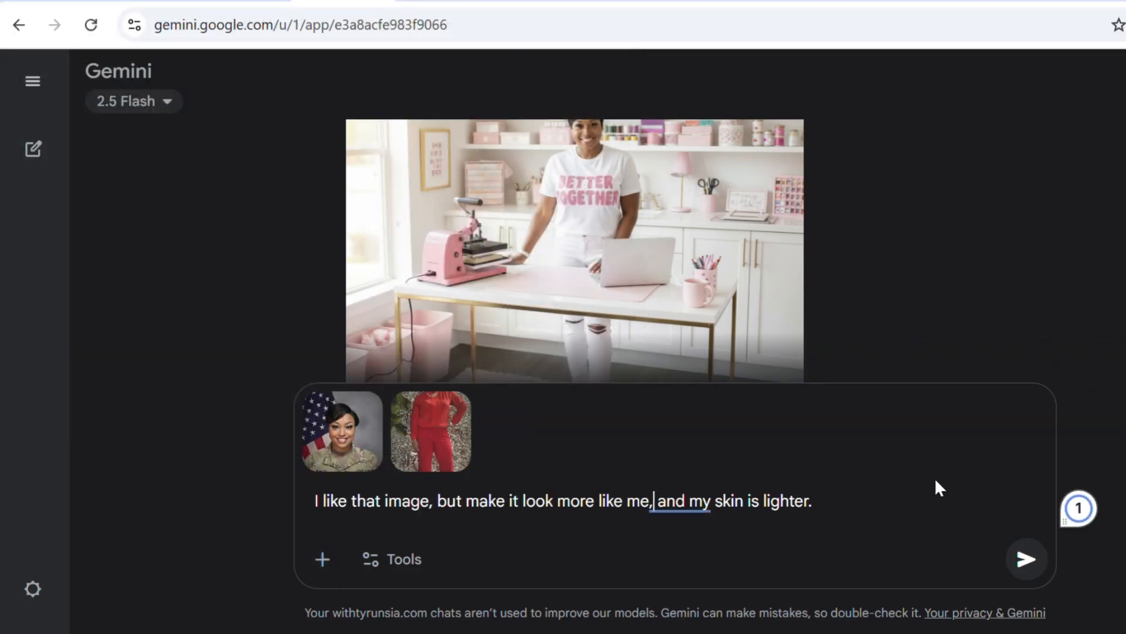
{"action": "left_click", "coordinate": [1022, 570]}
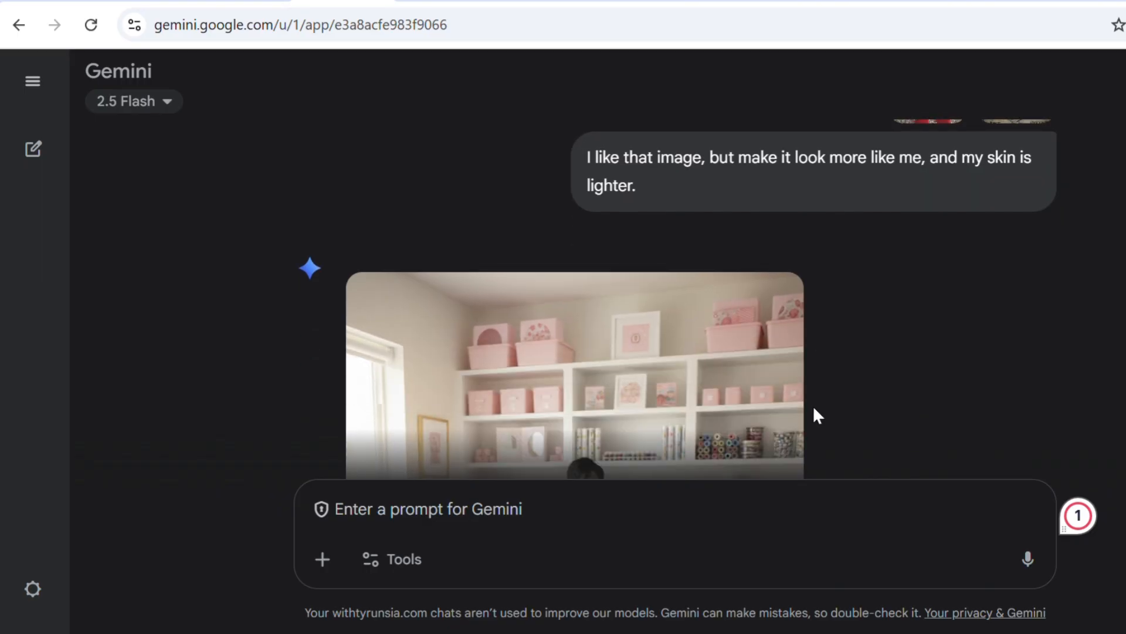
- Download the newly generated craft room image from its enlarged view and open the downloaded file
{"action": "scroll", "coordinate": [815, 418], "scroll_direction": "down", "scroll_amount": 3}
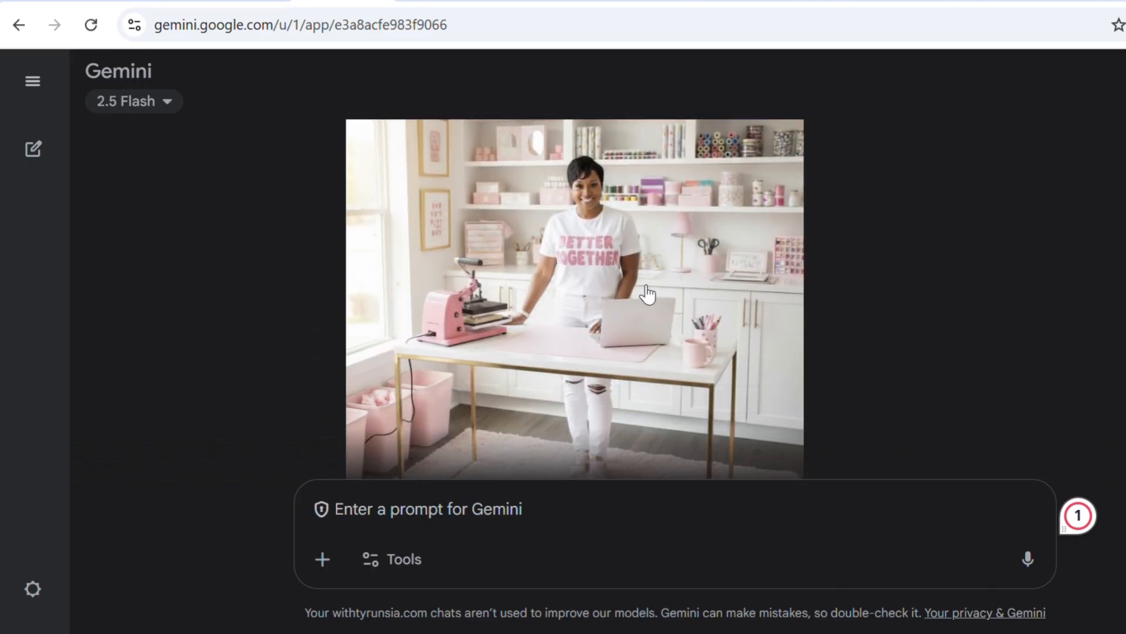
{"action": "left_click", "coordinate": [646, 287]}
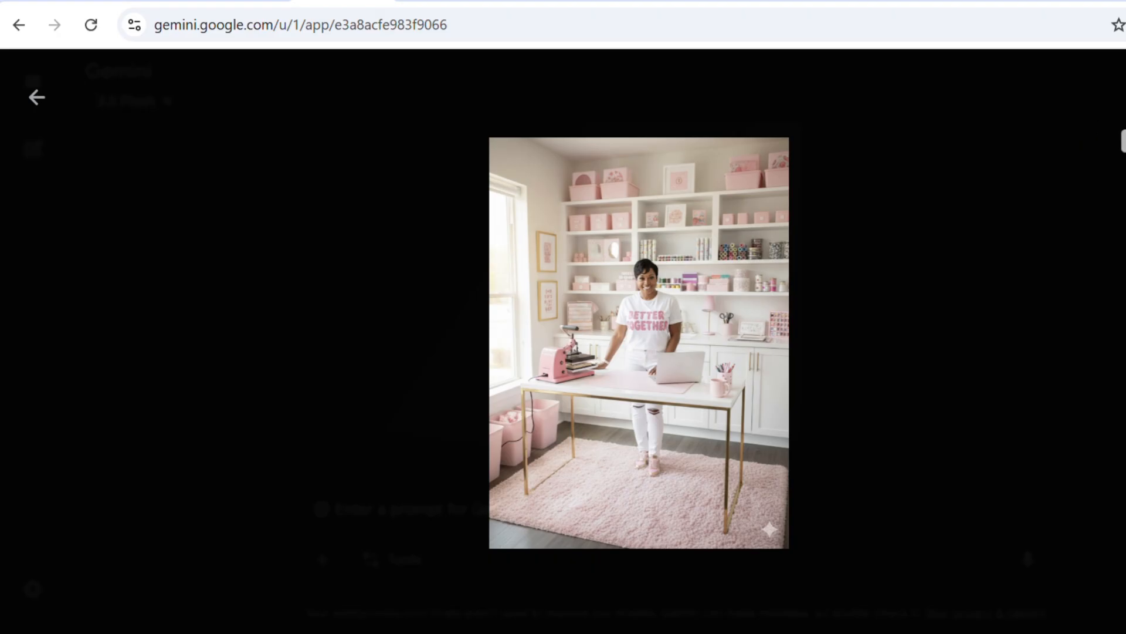
{"action": "left_click", "coordinate": [1125, 97]}
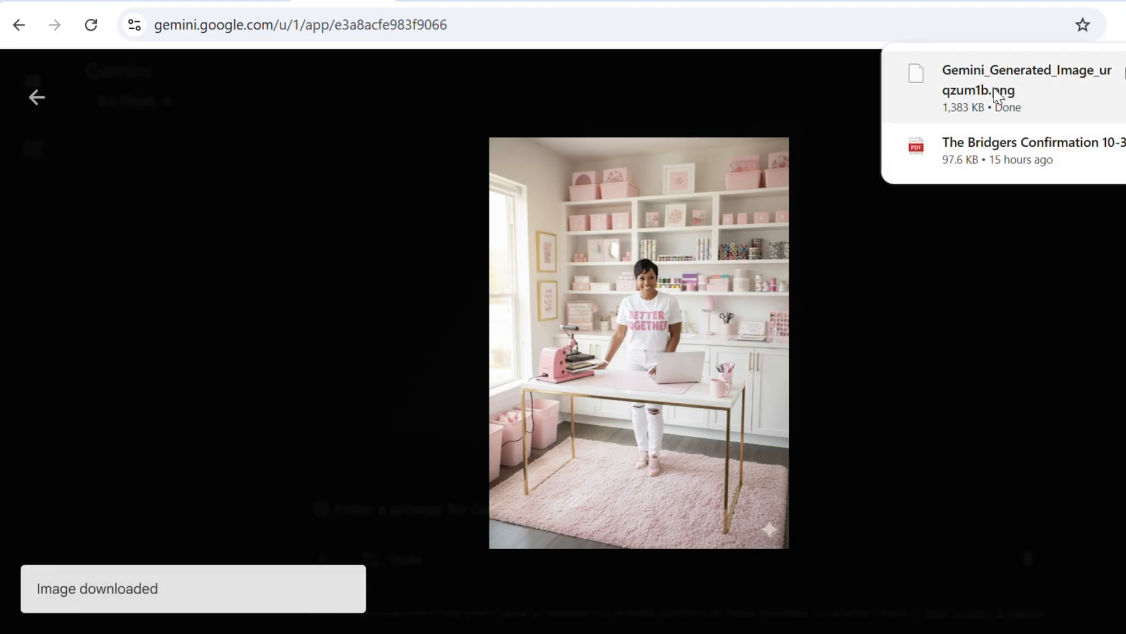
{"action": "left_click", "coordinate": [992, 100]}
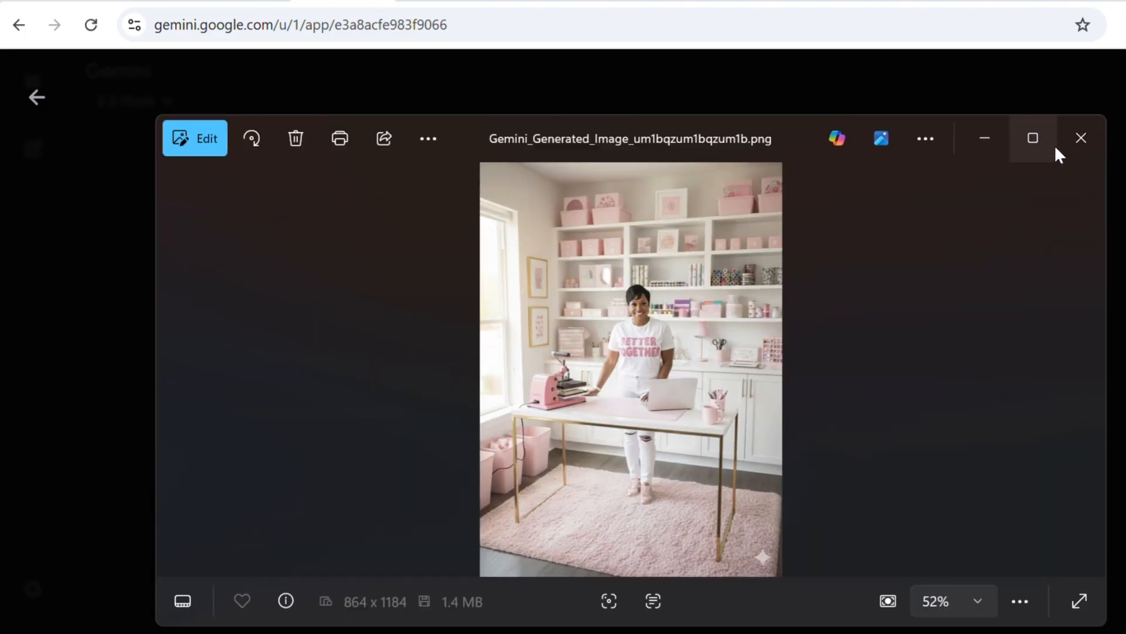
- Examine the woman's face, shirt and craft room details in the downloaded image up close, and return to the chat
{"action": "left_click", "coordinate": [1033, 140]}
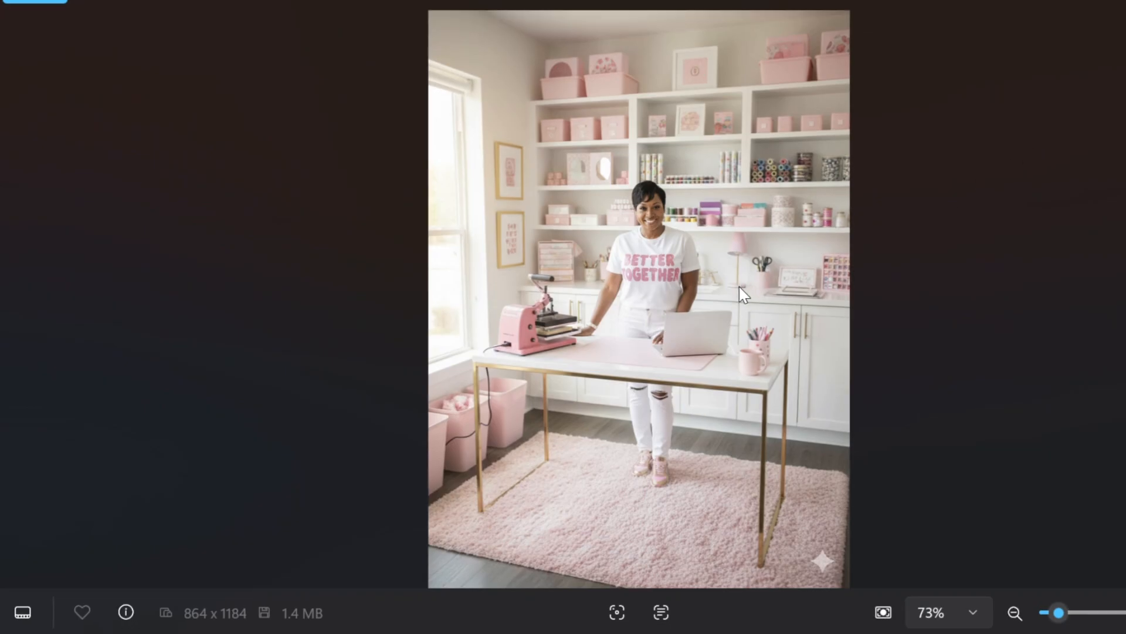
{"action": "mouse_move", "coordinate": [1059, 612]}
{"action": "left_mouse_down"}
{"action": "mouse_move", "coordinate": [1084, 616]}
{"action": "mouse_move", "coordinate": [1076, 622]}
{"action": "left_mouse_up"}
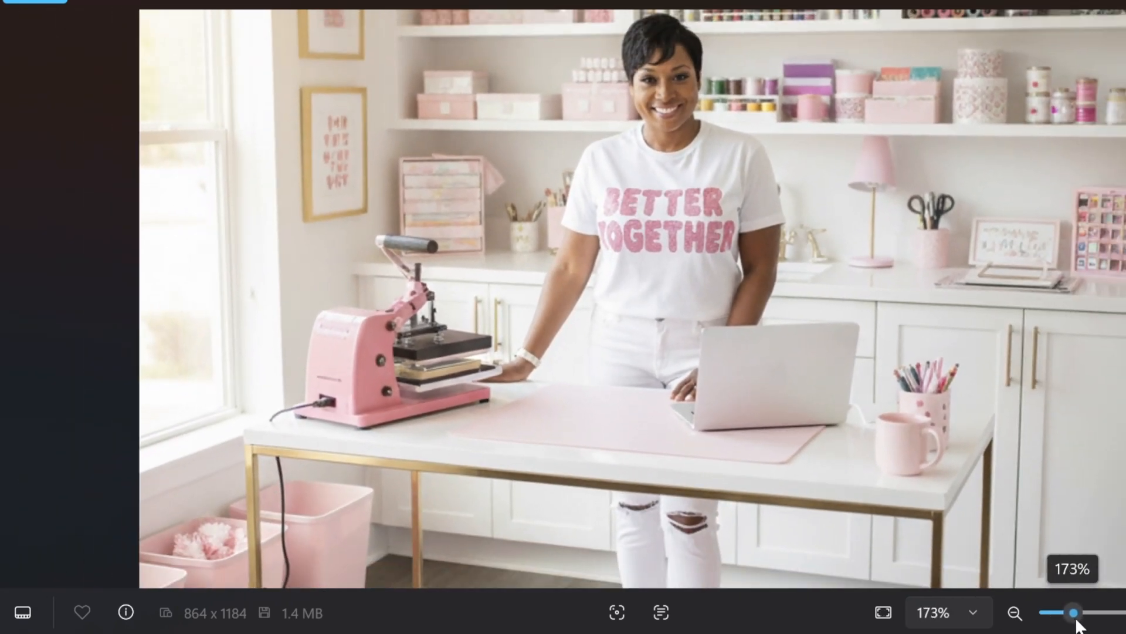
{"action": "left_click_drag", "start_coordinate": [1077, 627], "coordinate": [1083, 629]}
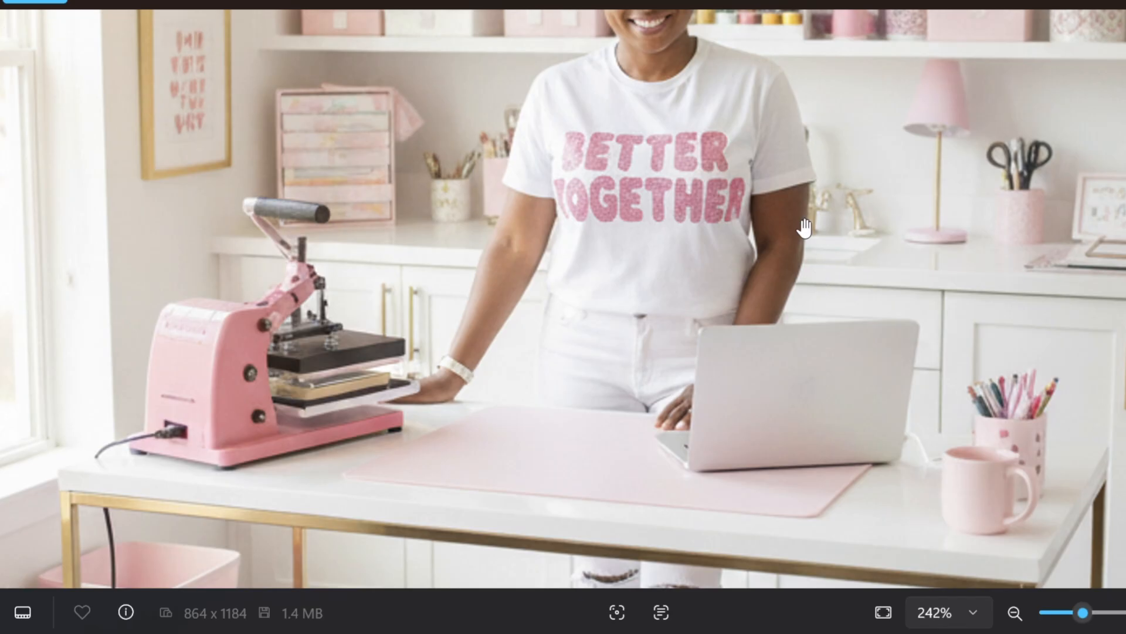
{"action": "scroll", "coordinate": [802, 230], "scroll_direction": "down", "scroll_amount": 3}
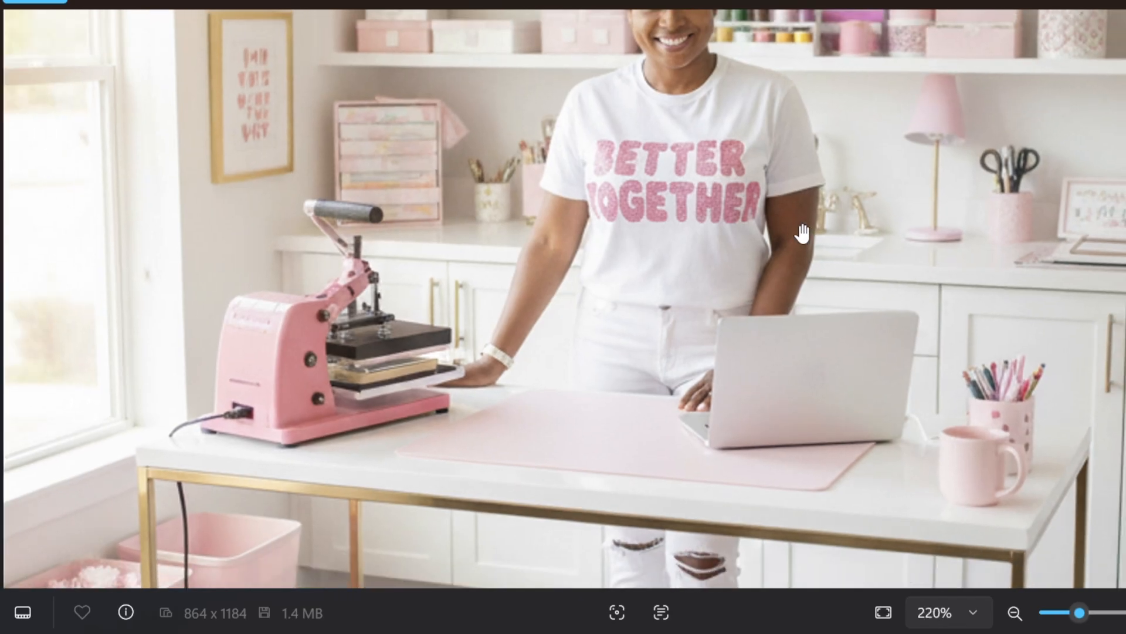
{"action": "scroll", "coordinate": [802, 233], "scroll_direction": "down", "scroll_amount": 3}
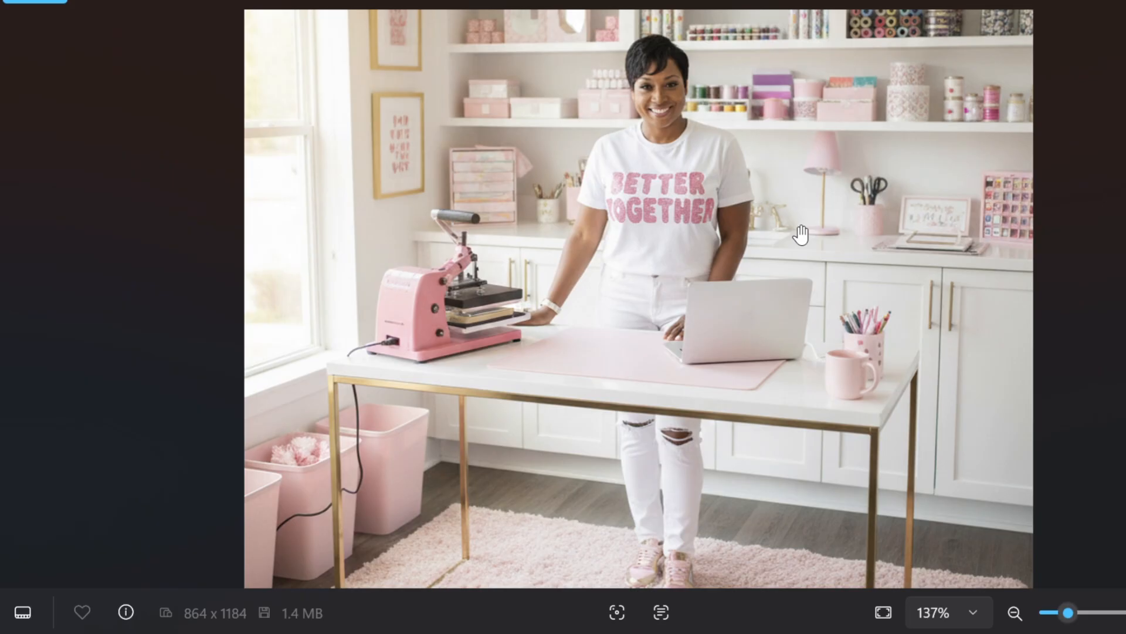
{"action": "scroll", "coordinate": [802, 234], "scroll_direction": "up", "scroll_amount": 2}
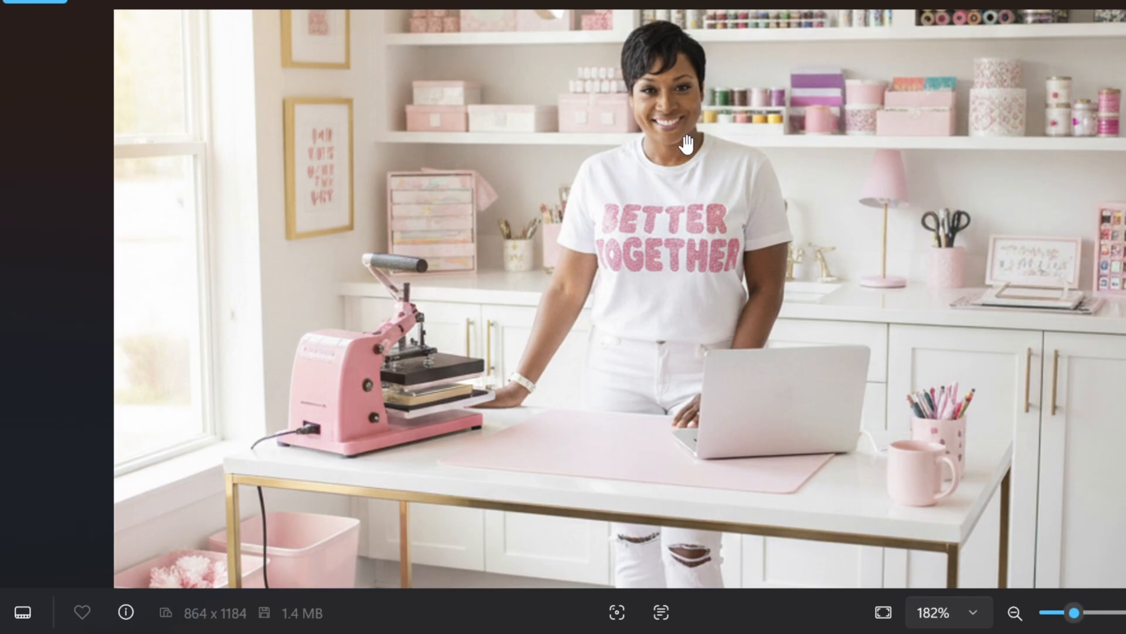
{"action": "scroll", "coordinate": [804, 161], "scroll_direction": "down", "scroll_amount": 3}
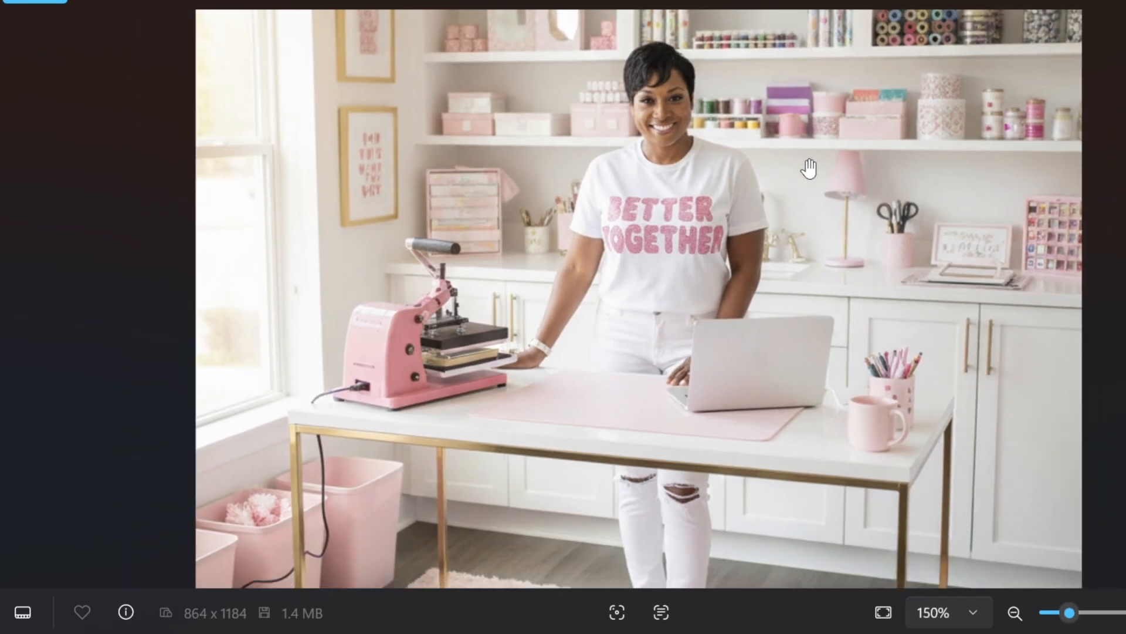
{"action": "scroll", "coordinate": [1027, 112], "scroll_direction": "down", "scroll_amount": 2}
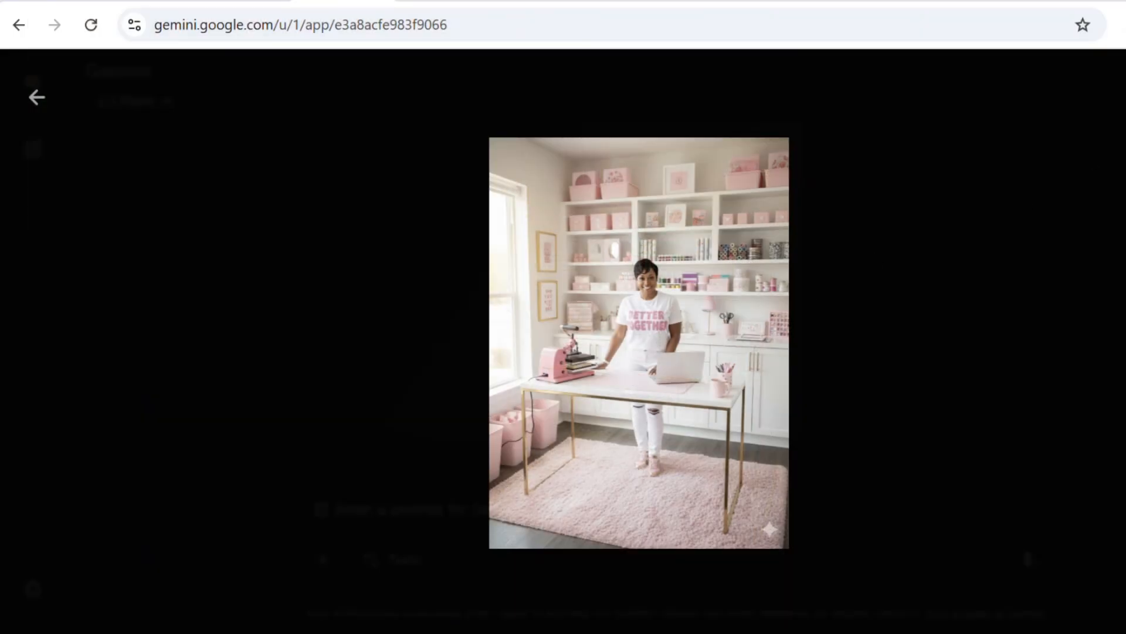
{"action": "left_click", "coordinate": [35, 98]}
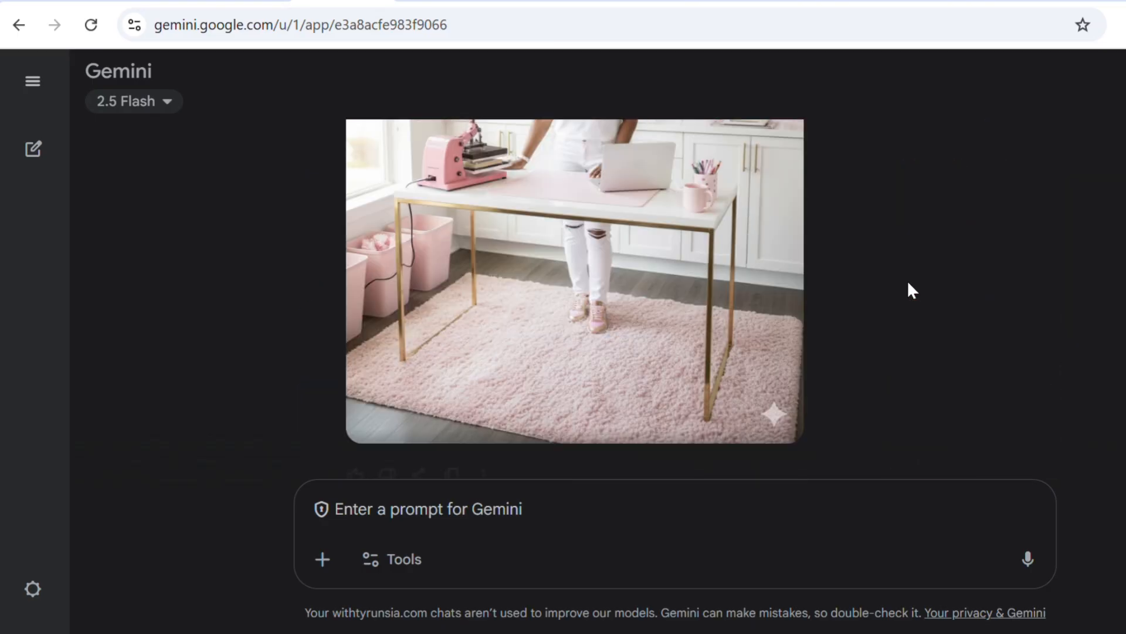
- Compare the uploaded uniform reference photo with the generated craft room images, checking the face and skin tone
{"action": "scroll", "coordinate": [907, 280], "scroll_direction": "up", "scroll_amount": 3}
{"action": "scroll", "coordinate": [880, 297], "scroll_direction": "up", "scroll_amount": 5}
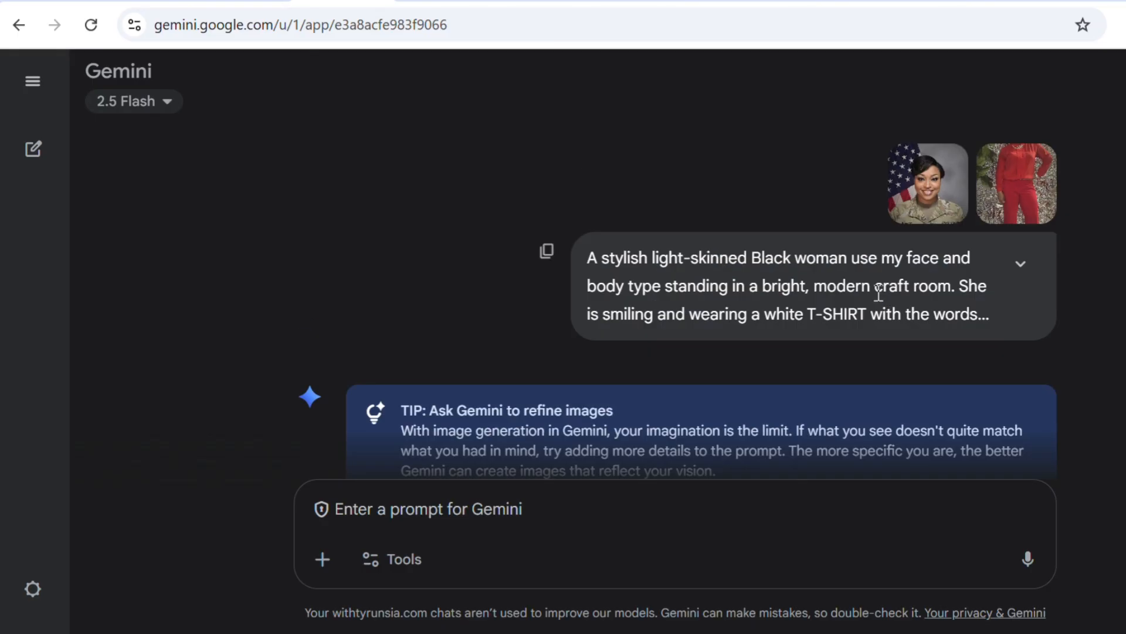
{"action": "left_click", "coordinate": [937, 198]}
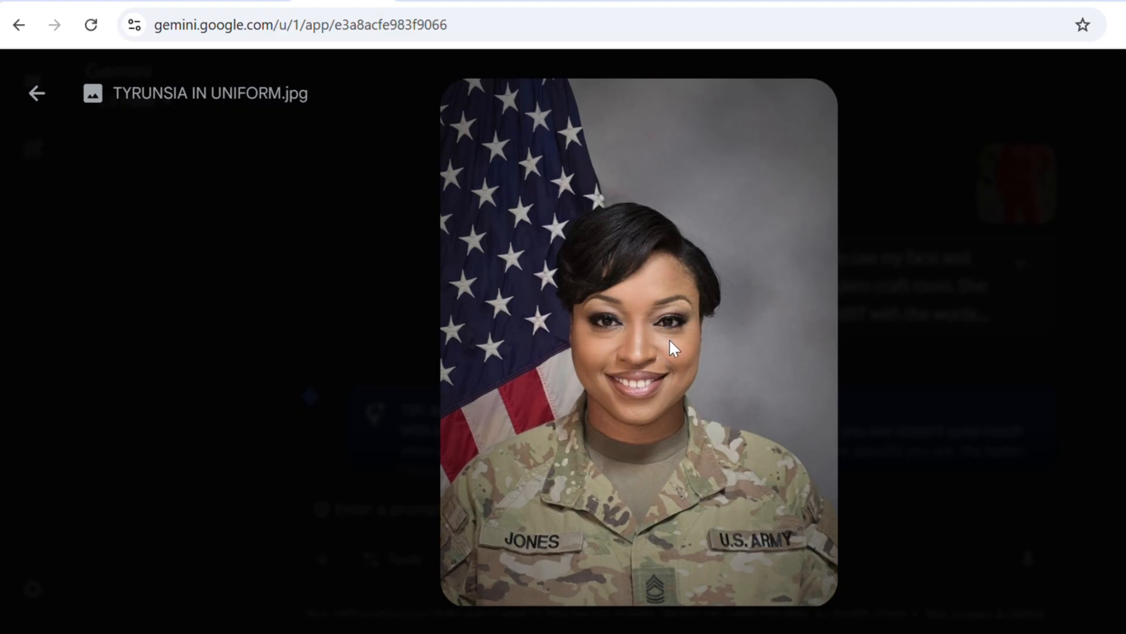
{"action": "left_click", "coordinate": [38, 107]}
{"action": "scroll", "coordinate": [645, 399], "scroll_direction": "down", "scroll_amount": 5}
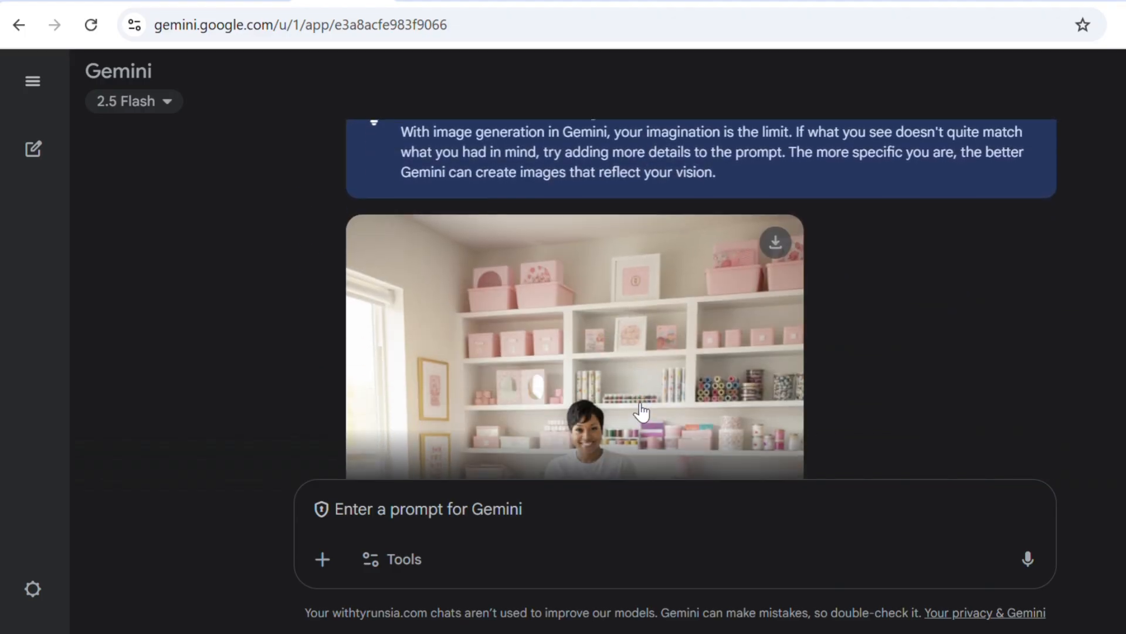
{"action": "scroll", "coordinate": [641, 412], "scroll_direction": "down", "scroll_amount": 5}
{"action": "scroll", "coordinate": [641, 413], "scroll_direction": "up", "scroll_amount": 2}
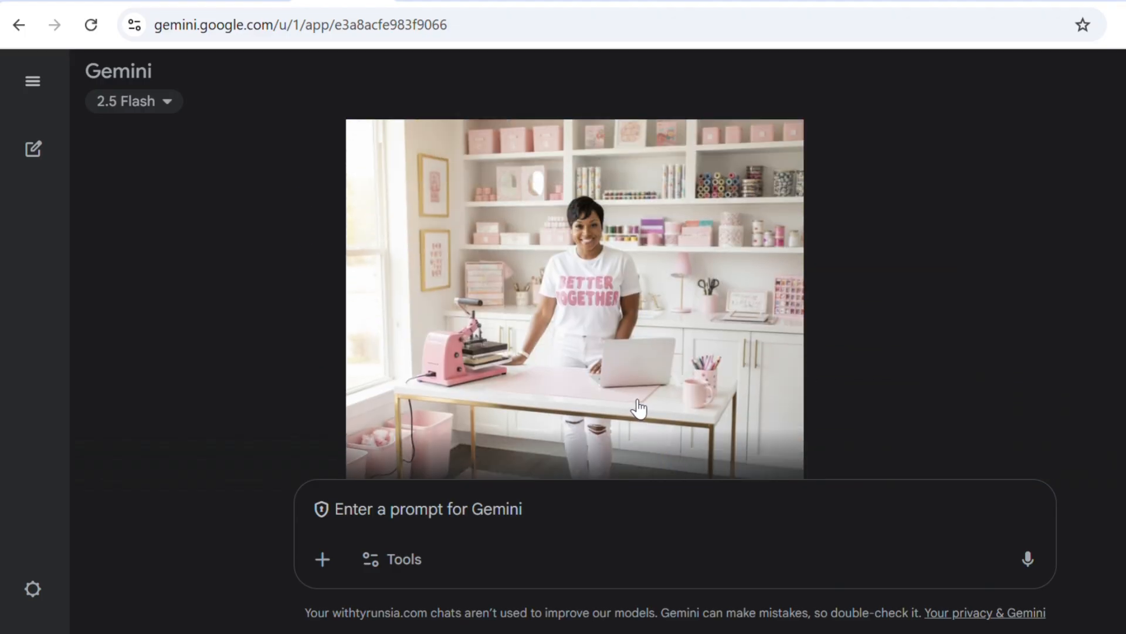
{"action": "scroll", "coordinate": [654, 397], "scroll_direction": "up", "scroll_amount": 10}
{"action": "scroll", "coordinate": [869, 269], "scroll_direction": "down", "scroll_amount": 8}
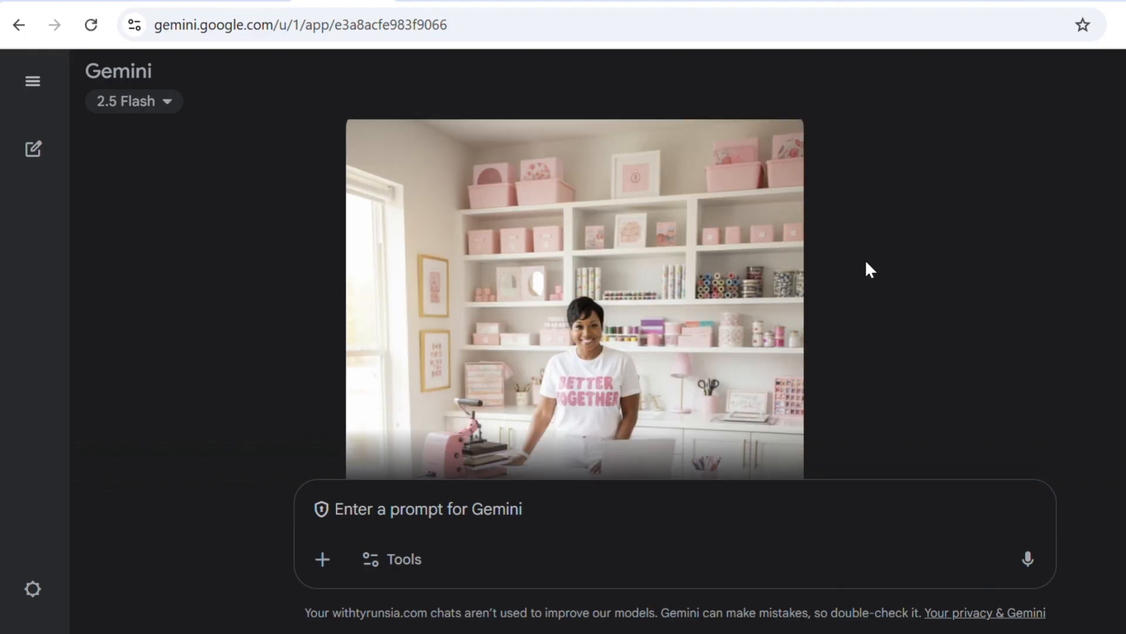
{"action": "scroll", "coordinate": [867, 267], "scroll_direction": "down", "scroll_amount": 3}
{"action": "scroll", "coordinate": [860, 275], "scroll_direction": "up", "scroll_amount": 2}
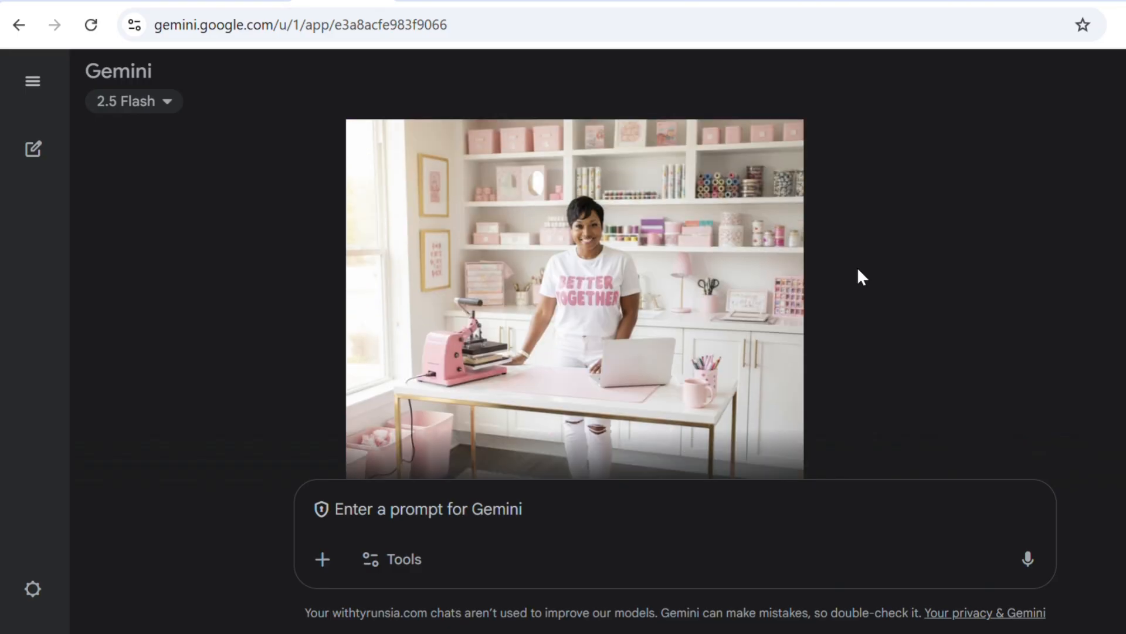
- Submit the follow-up prompt "can you make my skin complexion light olive"
{"action": "left_click", "coordinate": [493, 503]}
{"action": "type", "text": "c"}
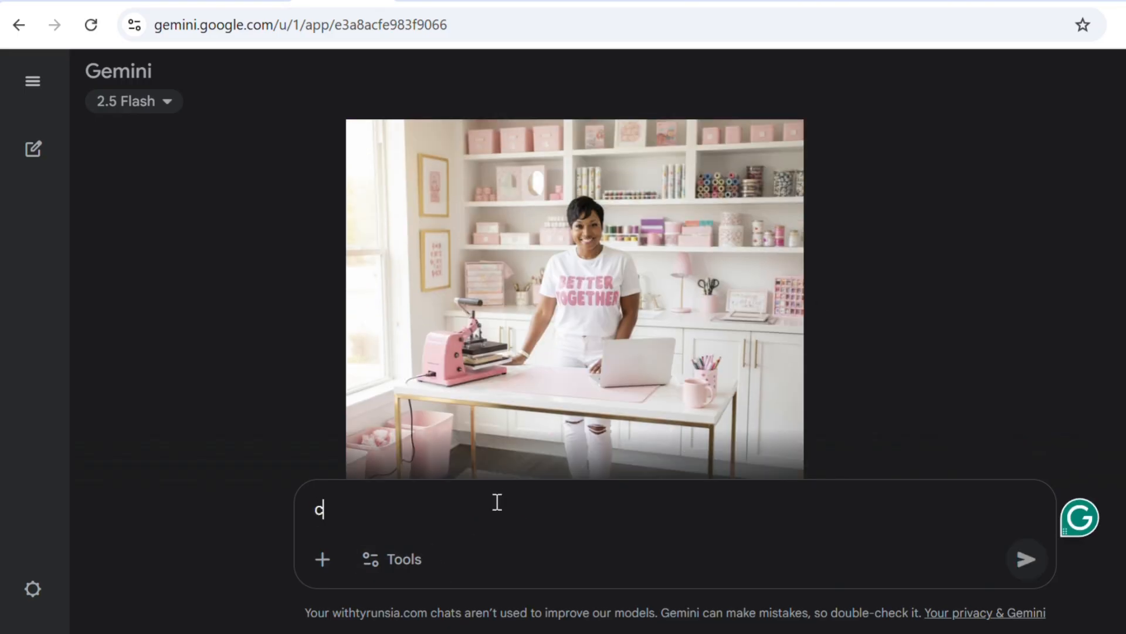
{"action": "type", "text": "an you make my"}
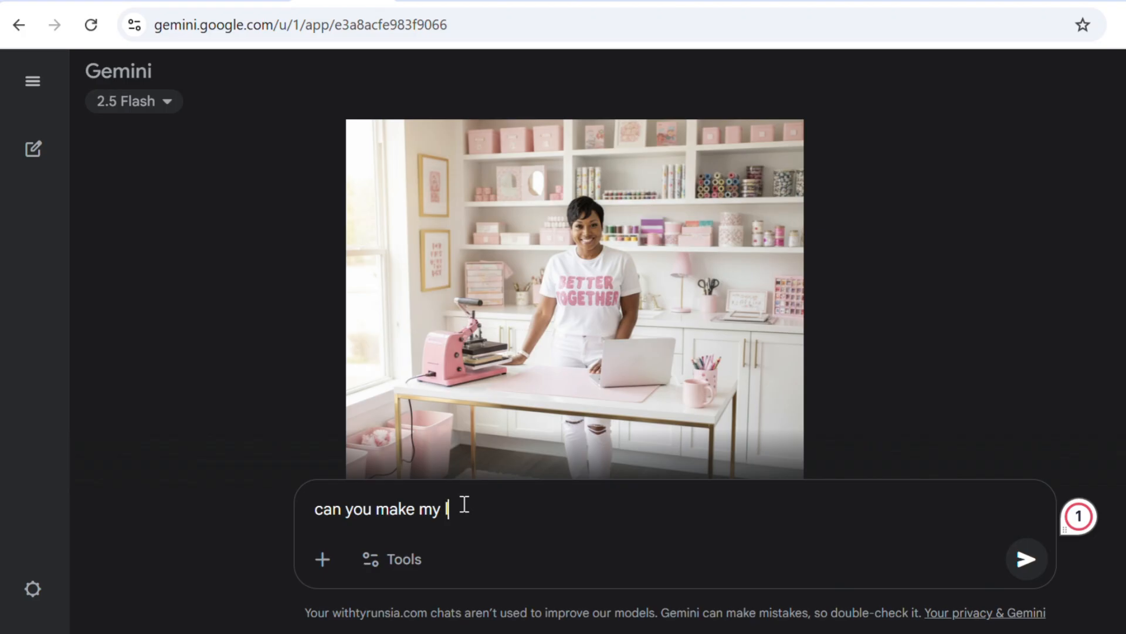
{"action": "type", "text": "ligh"}
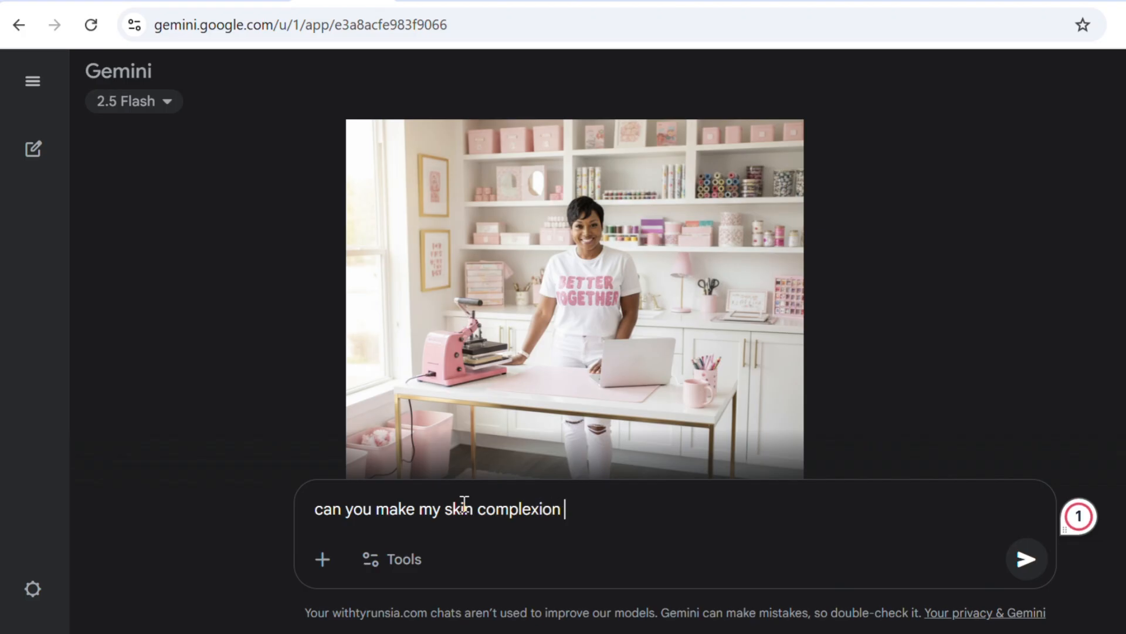
{"action": "type", "text": "ght "}
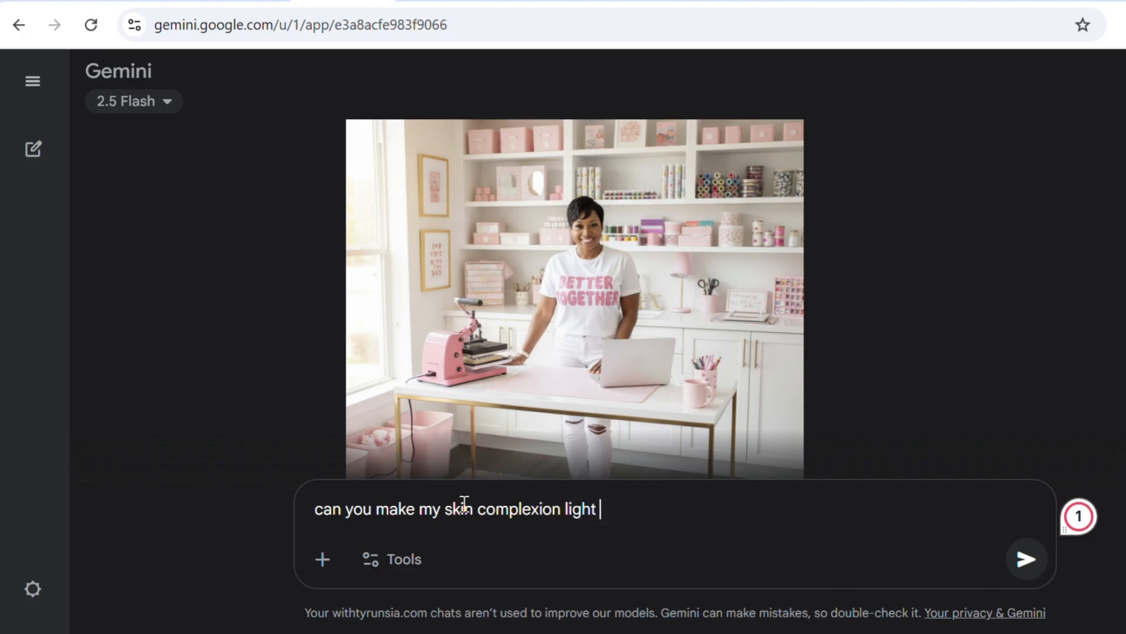
{"action": "type", "text": "olive"}
{"action": "key", "text": "Return"}
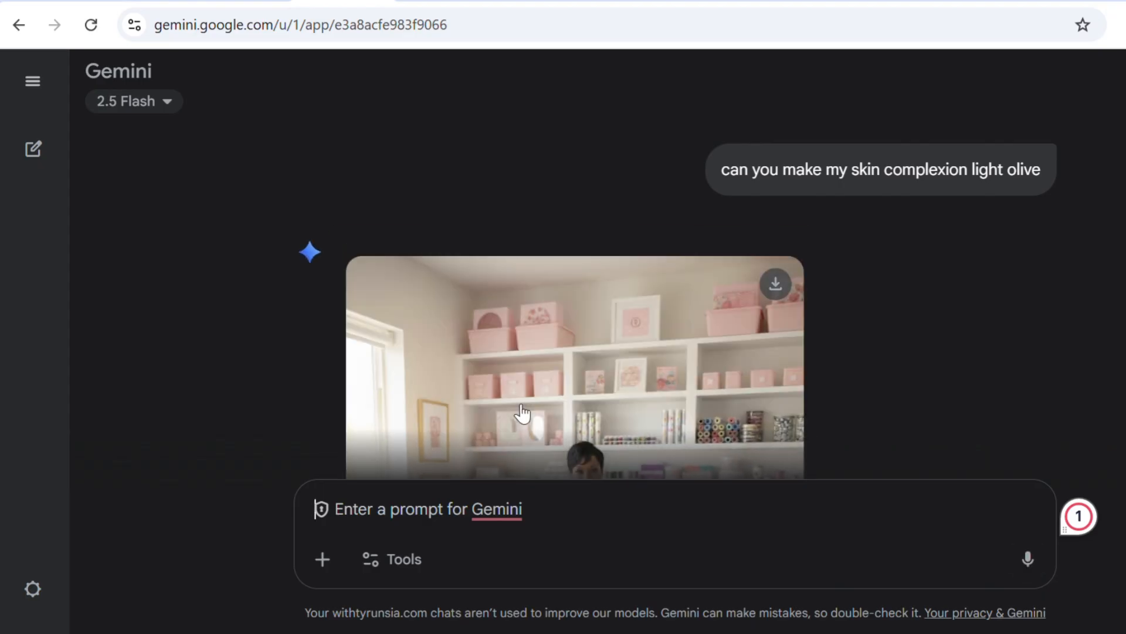
- Submit the follow-up prompt "Can you make me look 10 years younger"
{"action": "scroll", "coordinate": [649, 378], "scroll_direction": "down", "scroll_amount": 1}
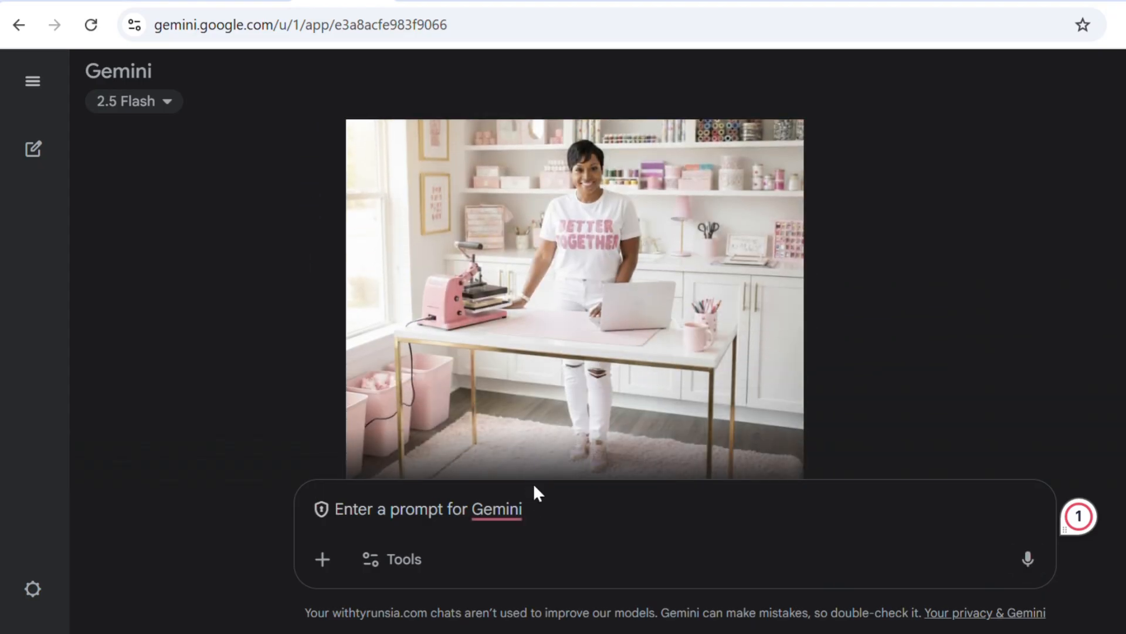
{"action": "type", "text": "C"}
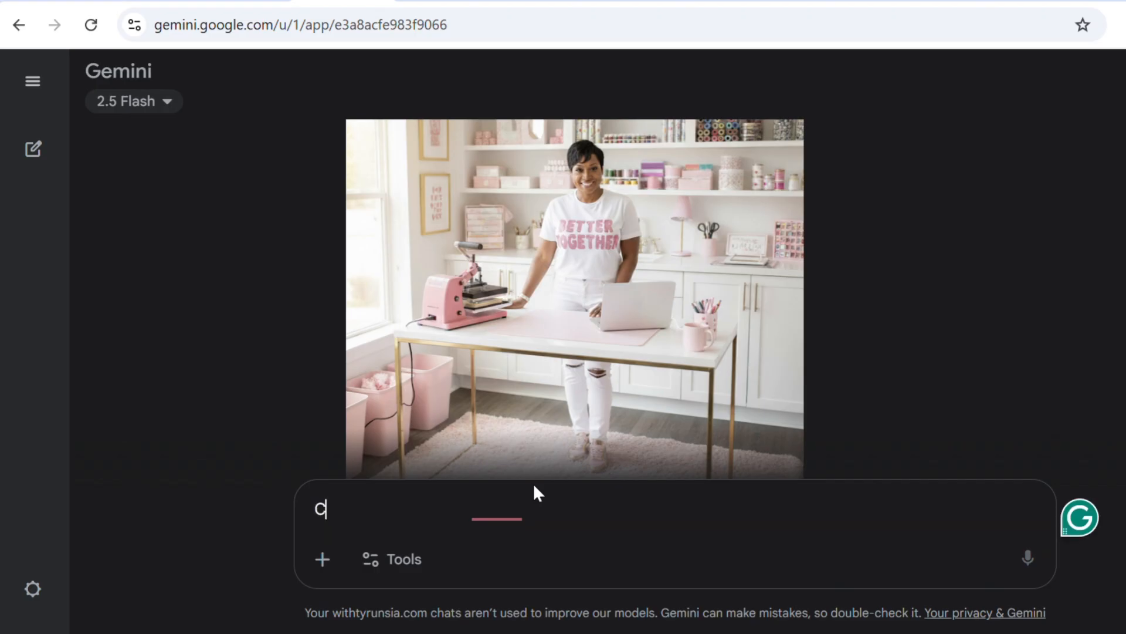
{"action": "type", "text": "an you make "}
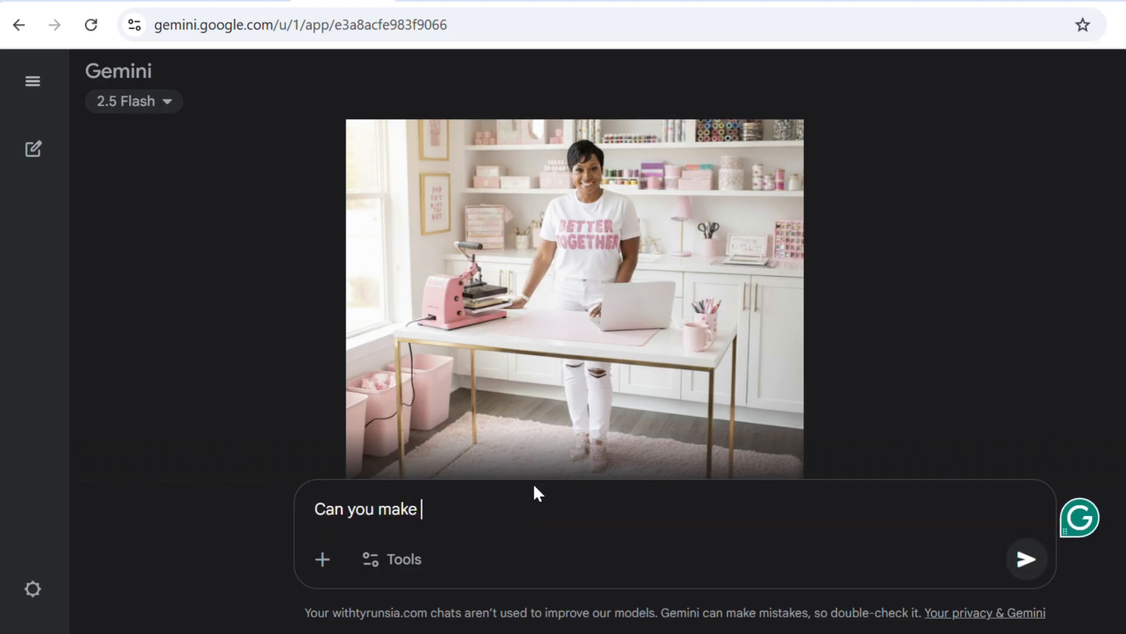
{"action": "type", "text": "me look"}
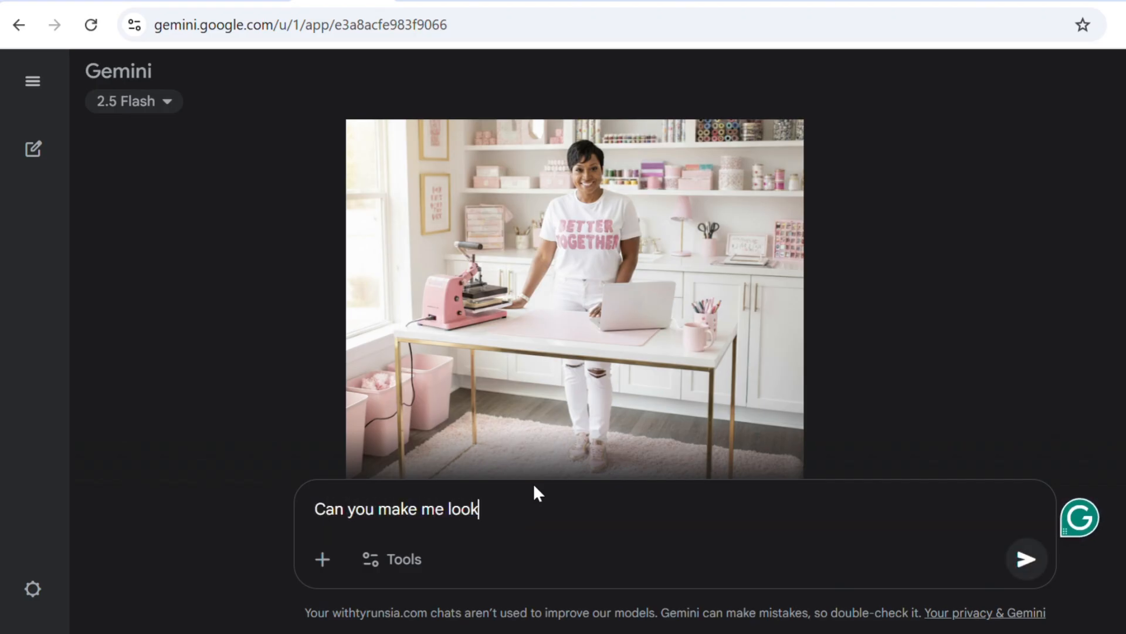
{"action": "type", "text": " 10 ye"}
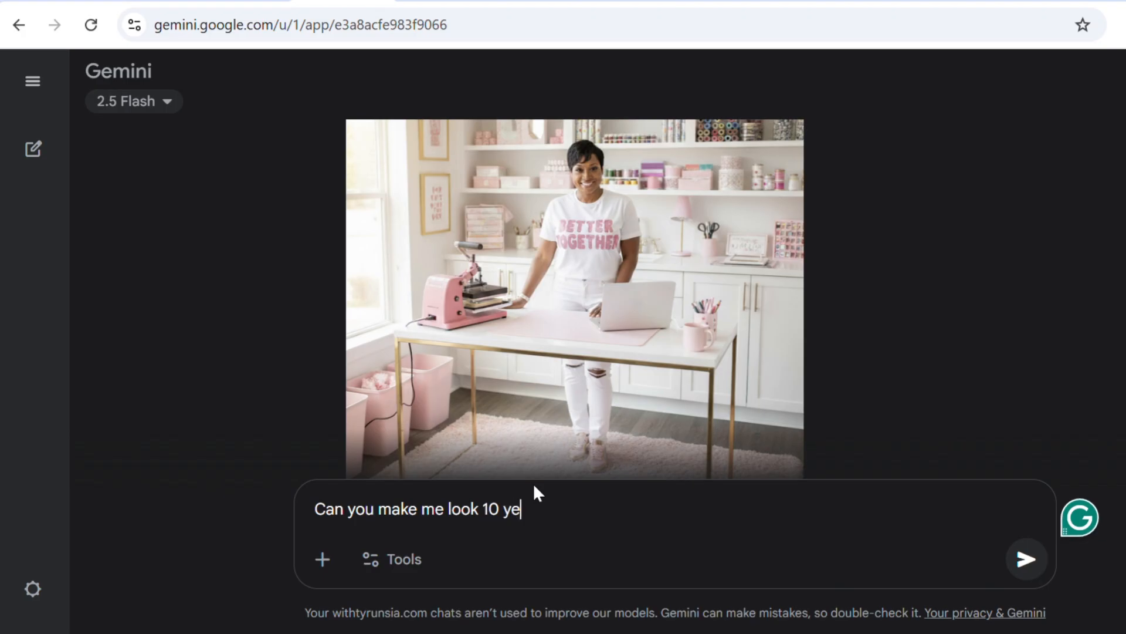
{"action": "type", "text": "ars younger"}
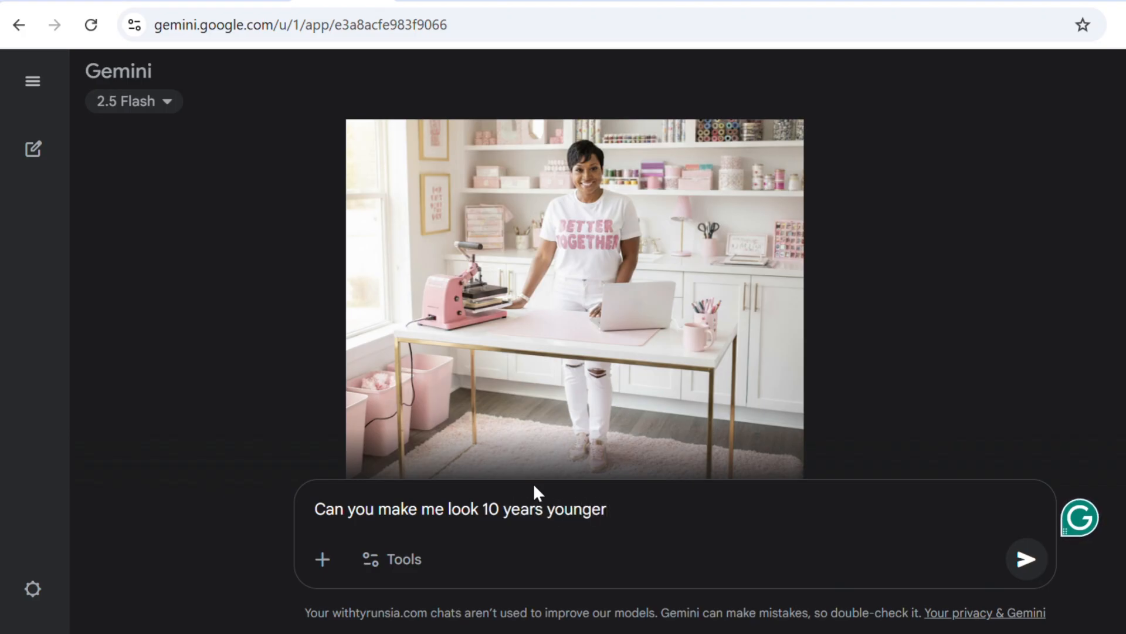
{"action": "key", "text": "Return"}
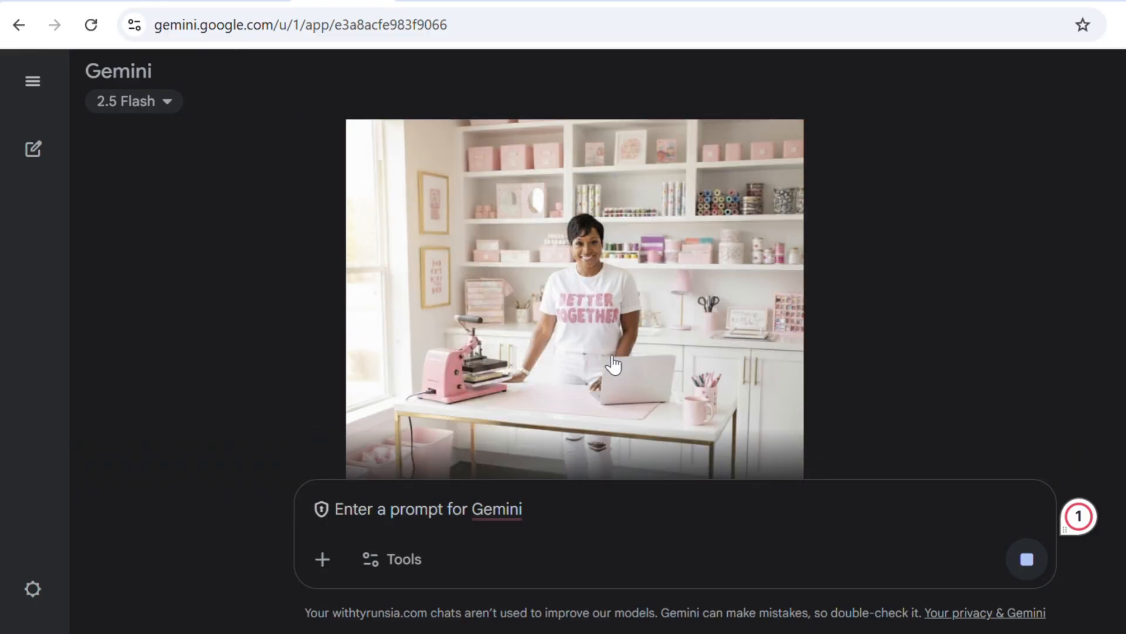
- Open the newly generated craft room image full size, examine the woman's face and shirt lettering up close, and return to the chat
{"action": "scroll", "coordinate": [614, 364], "scroll_direction": "down", "scroll_amount": 7}
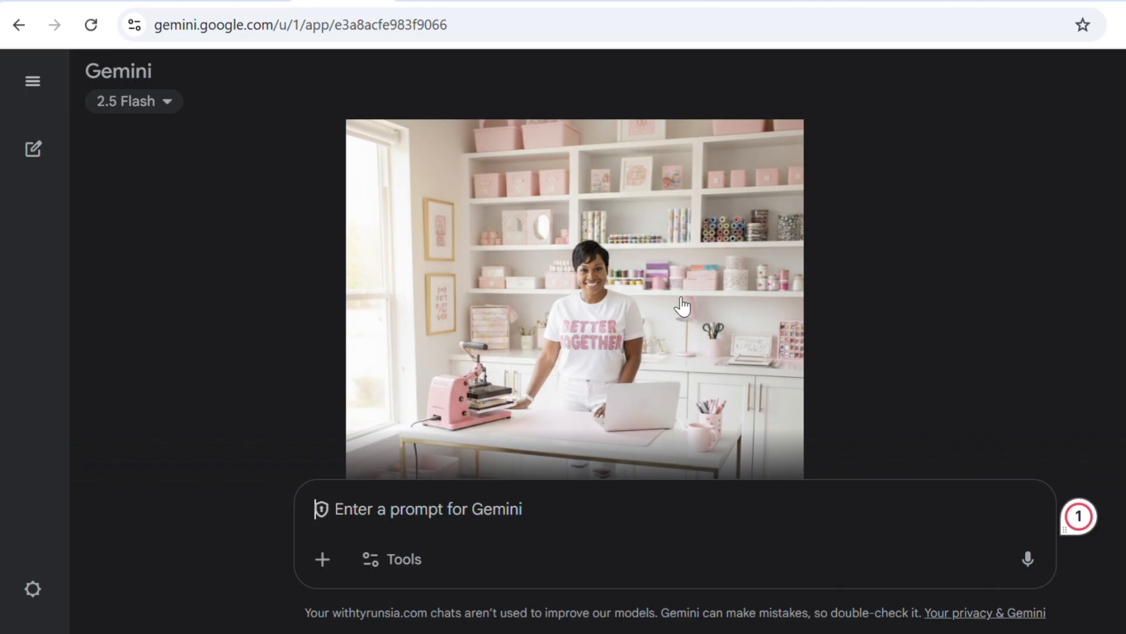
{"action": "left_click", "coordinate": [647, 320]}
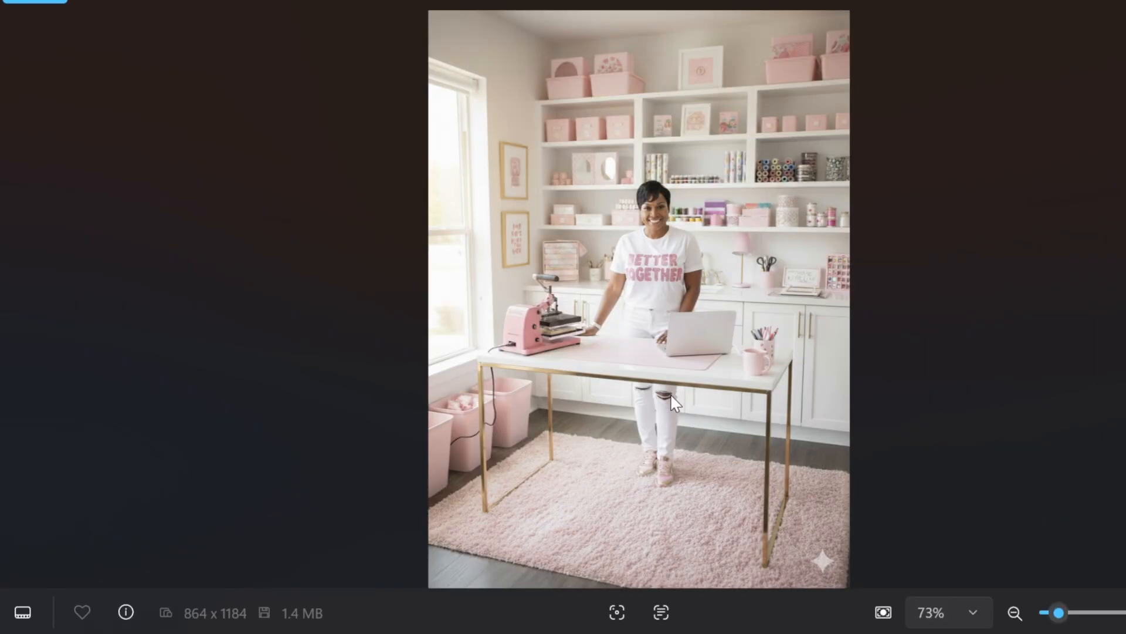
{"action": "scroll", "coordinate": [667, 386], "scroll_direction": "up", "scroll_amount": 5}
{"action": "scroll", "coordinate": [678, 405], "scroll_direction": "up", "scroll_amount": 3}
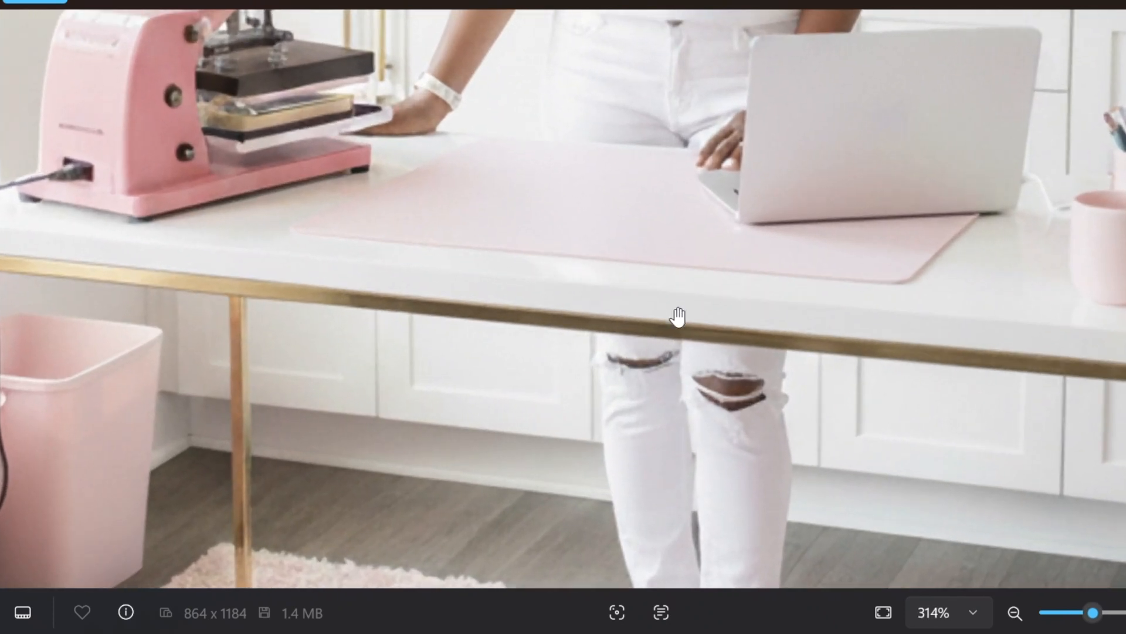
{"action": "left_click_drag", "start_coordinate": [674, 319], "coordinate": [653, 581]}
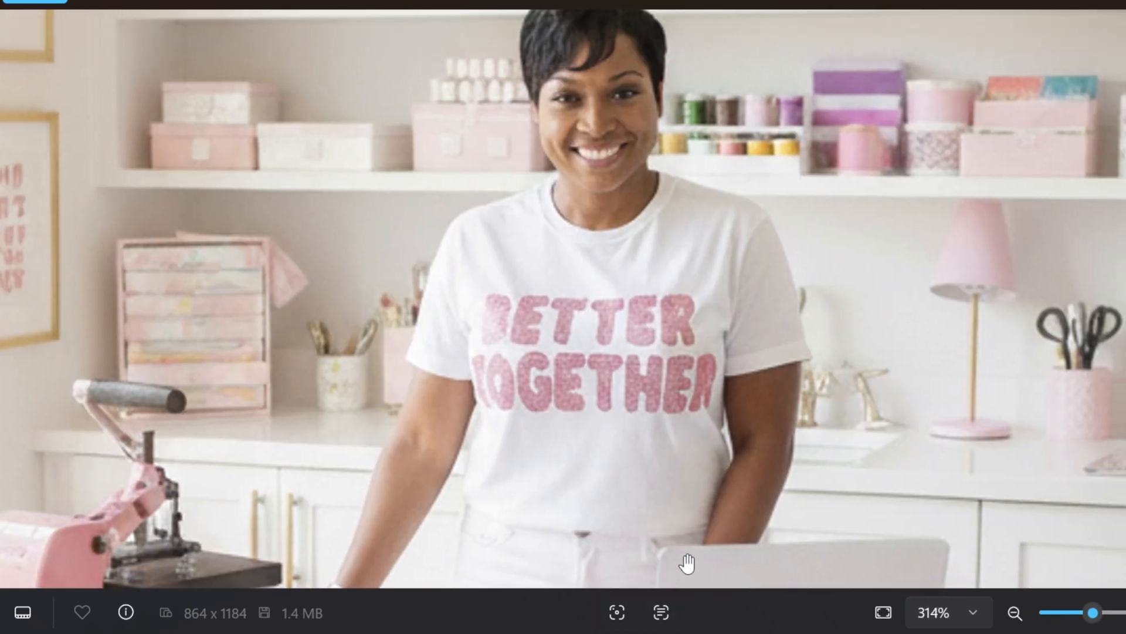
{"action": "left_click_drag", "start_coordinate": [775, 452], "coordinate": [772, 498]}
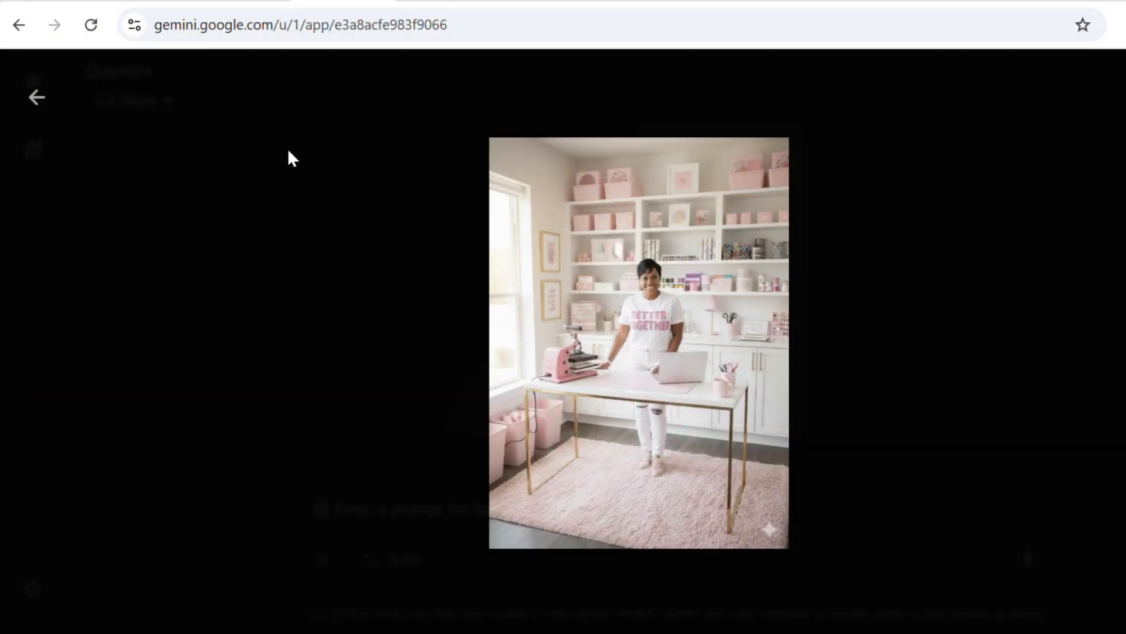
{"action": "left_click", "coordinate": [38, 99]}
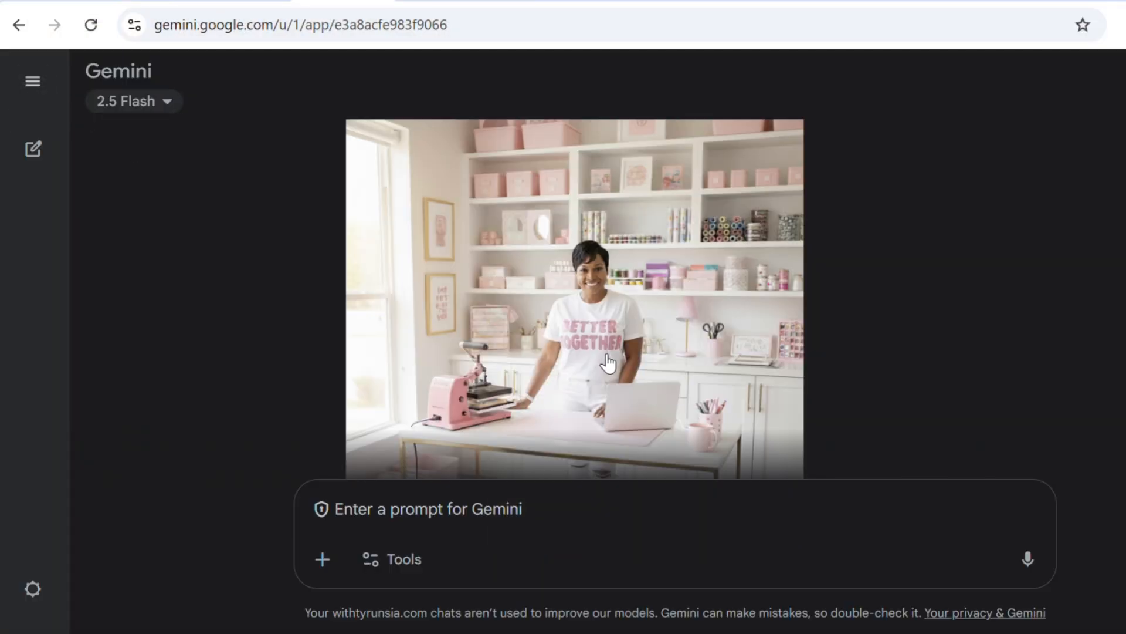
- Copy the original craft room prompt from earlier in the chat and paste it as a new prompt
{"action": "scroll", "coordinate": [589, 338], "scroll_direction": "down", "scroll_amount": 6}
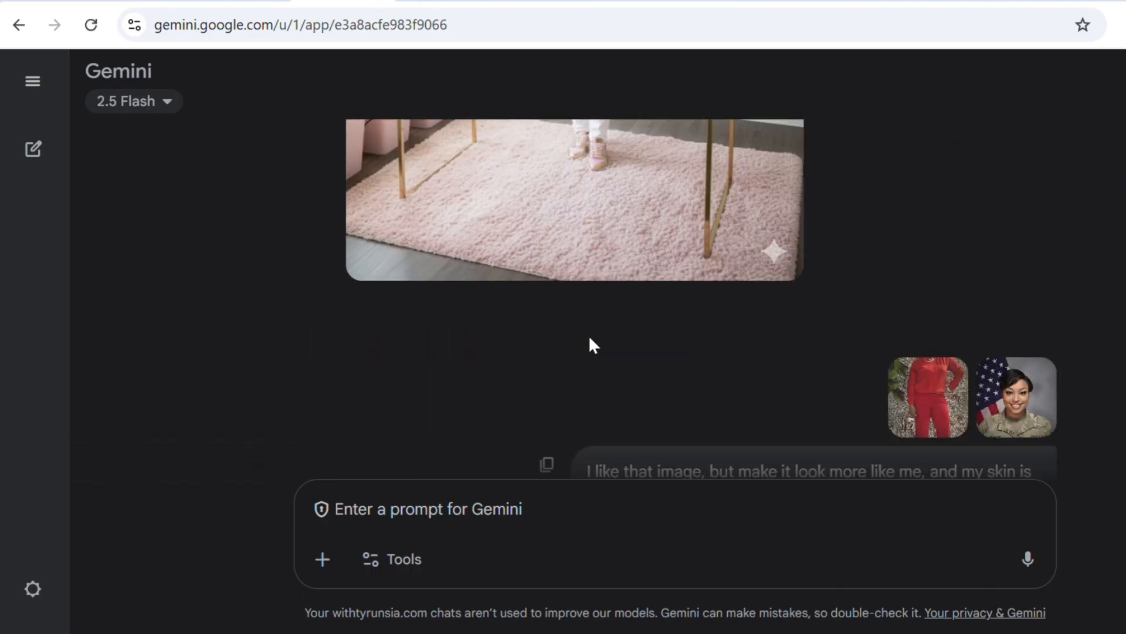
{"action": "scroll", "coordinate": [589, 337], "scroll_direction": "up", "scroll_amount": 10}
{"action": "scroll", "coordinate": [589, 337], "scroll_direction": "down", "scroll_amount": 3}
{"action": "scroll", "coordinate": [588, 340], "scroll_direction": "up", "scroll_amount": 3}
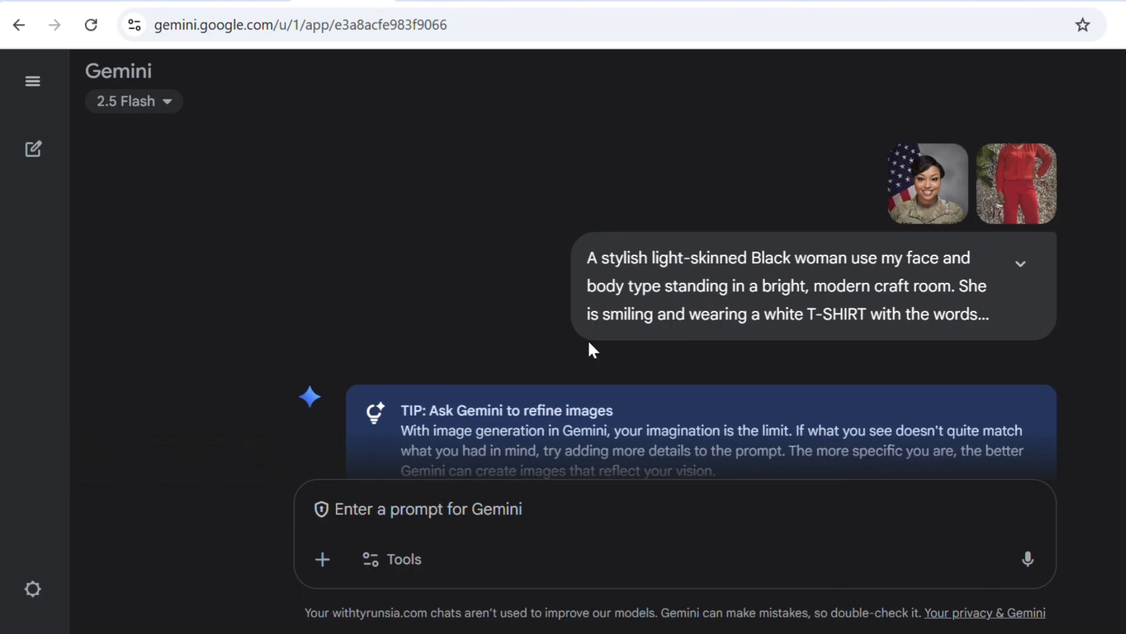
{"action": "left_click", "coordinate": [550, 252]}
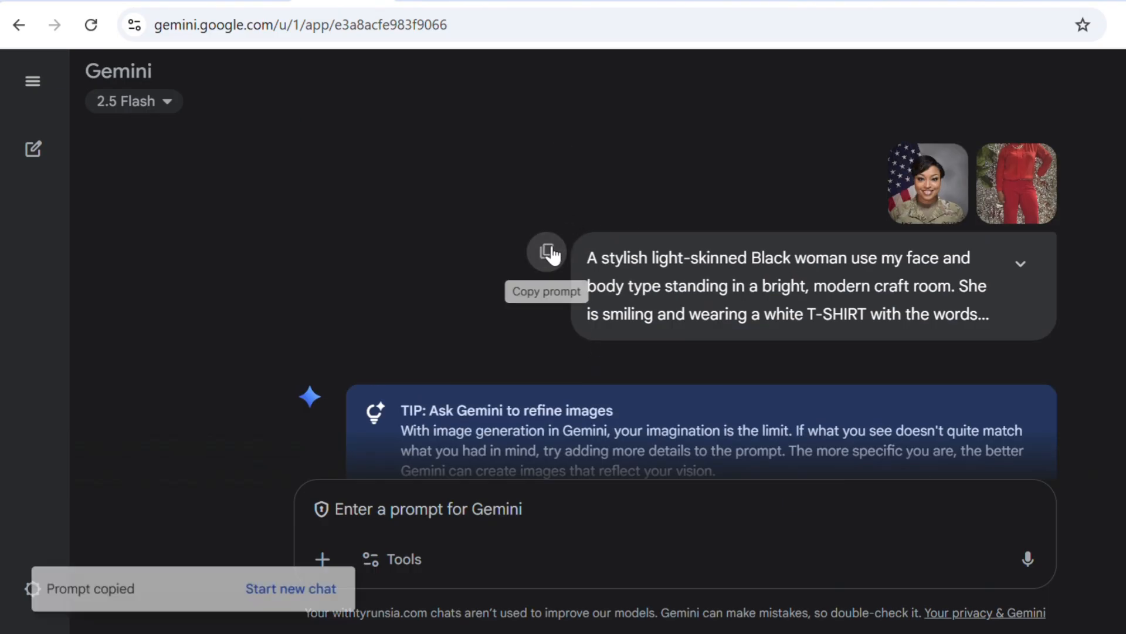
{"action": "scroll", "coordinate": [540, 347], "scroll_direction": "up", "scroll_amount": 5}
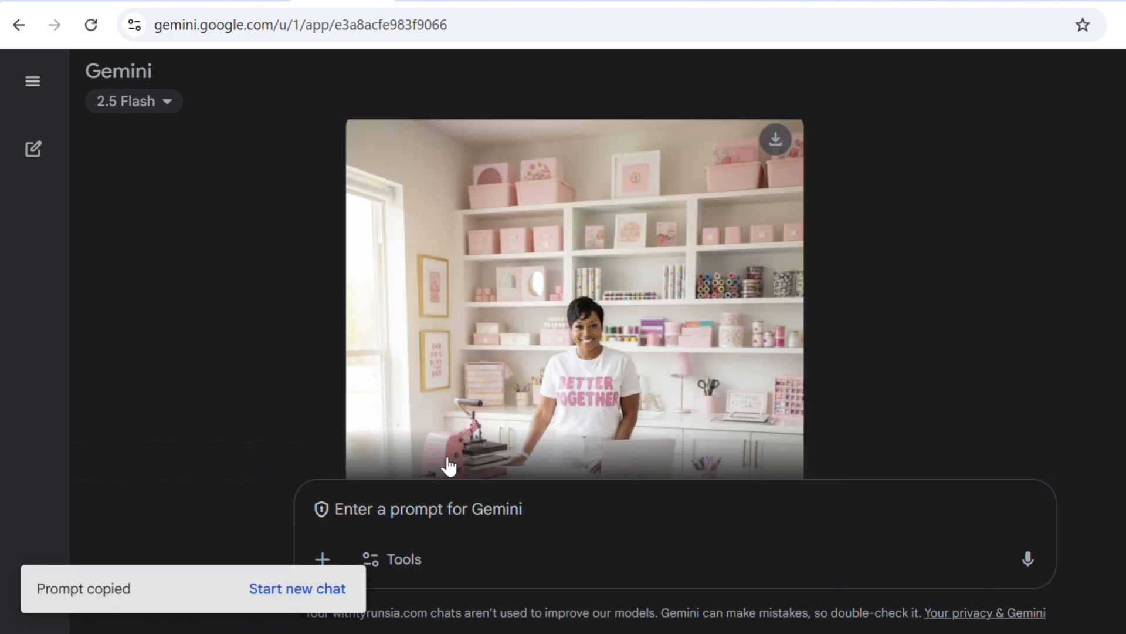
{"action": "right_click", "coordinate": [431, 509]}
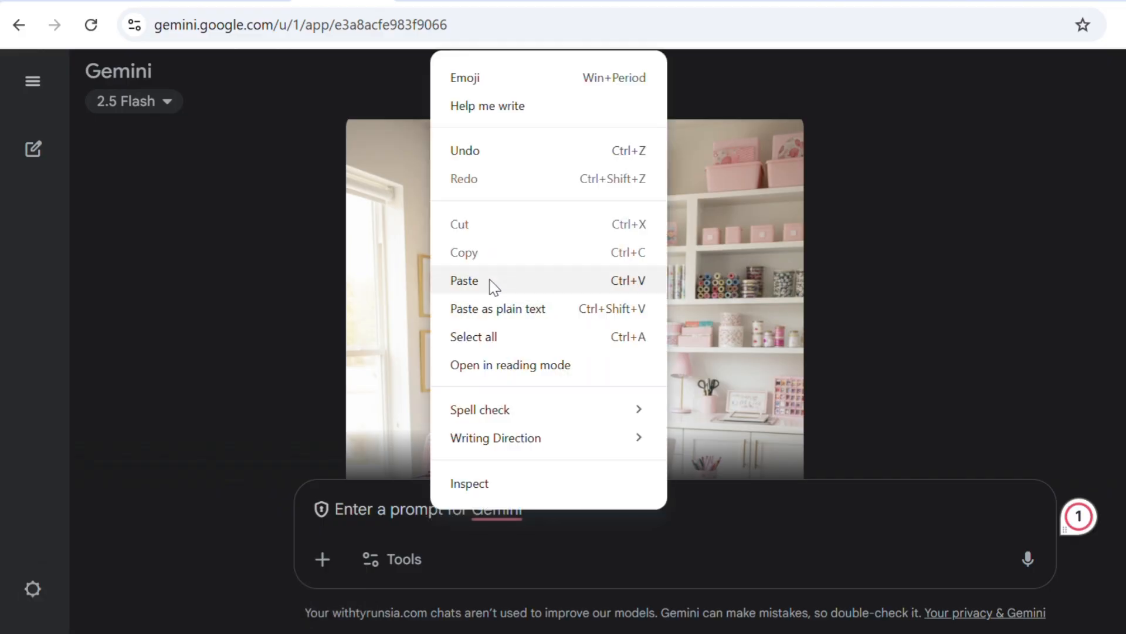
{"action": "left_click", "coordinate": [464, 281]}
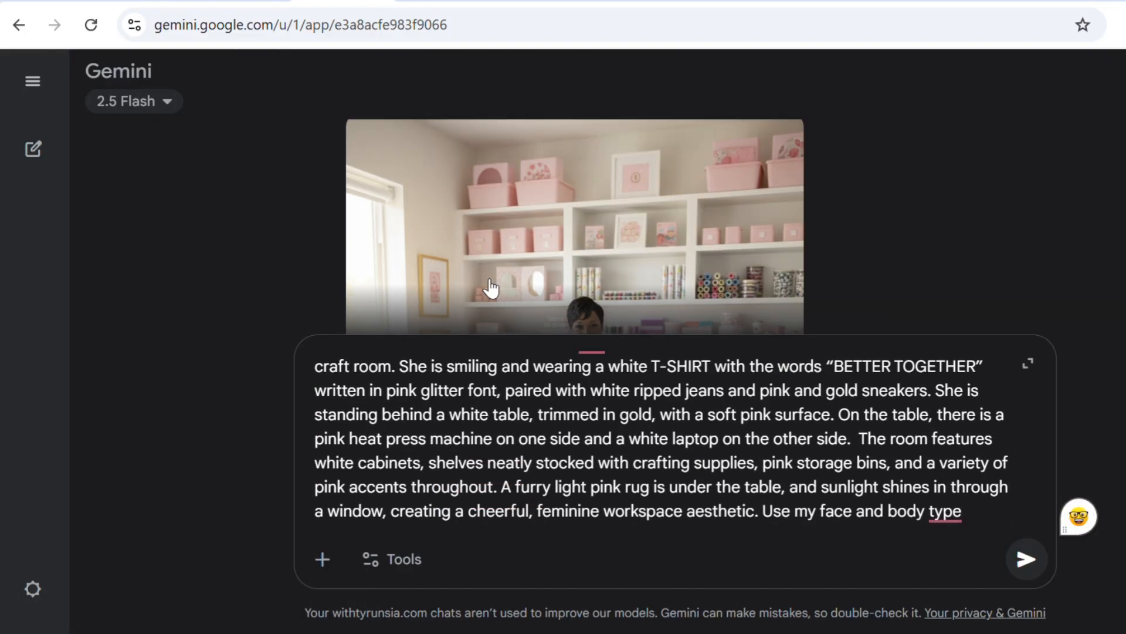
- Change "light-skinned" to "light brown-skinned" in the first sentence of the pasted prompt
{"action": "scroll", "coordinate": [490, 285], "scroll_direction": "up", "scroll_amount": 2}
{"action": "scroll", "coordinate": [508, 376], "scroll_direction": "up", "scroll_amount": 1}
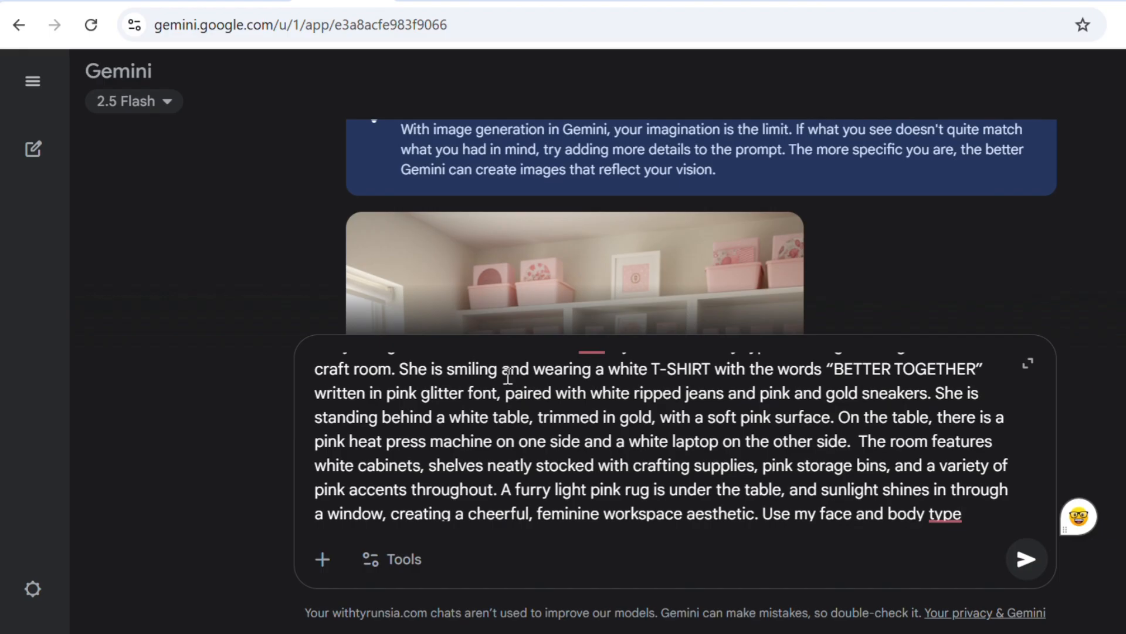
{"action": "scroll", "coordinate": [508, 376], "scroll_direction": "up", "scroll_amount": 1}
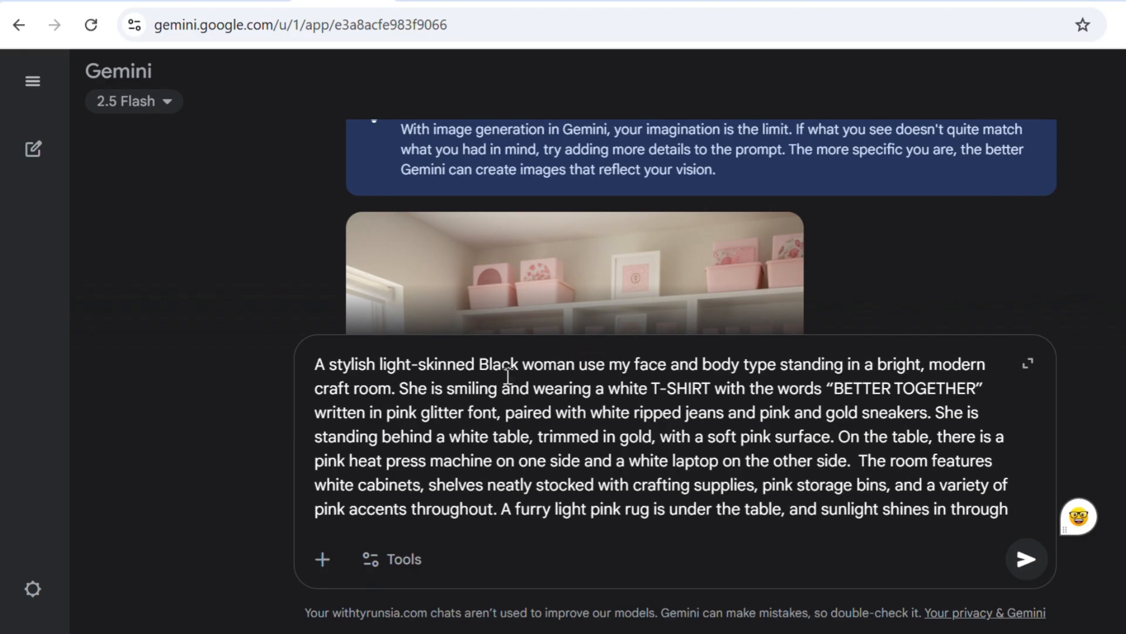
{"action": "left_click", "coordinate": [415, 364]}
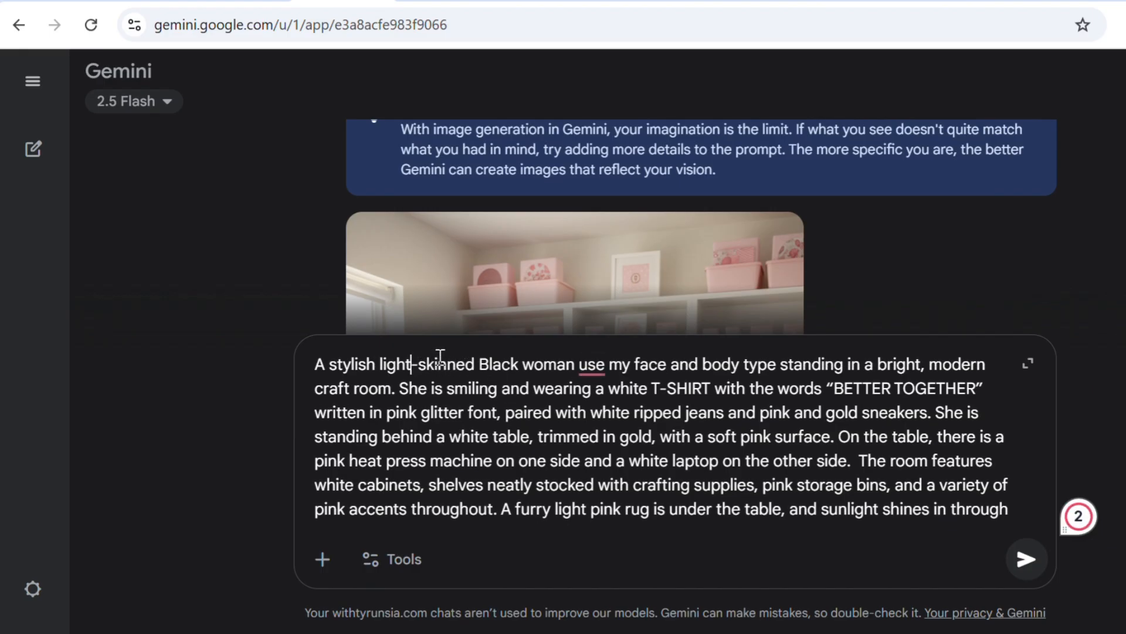
{"action": "type", "text": "brown"}
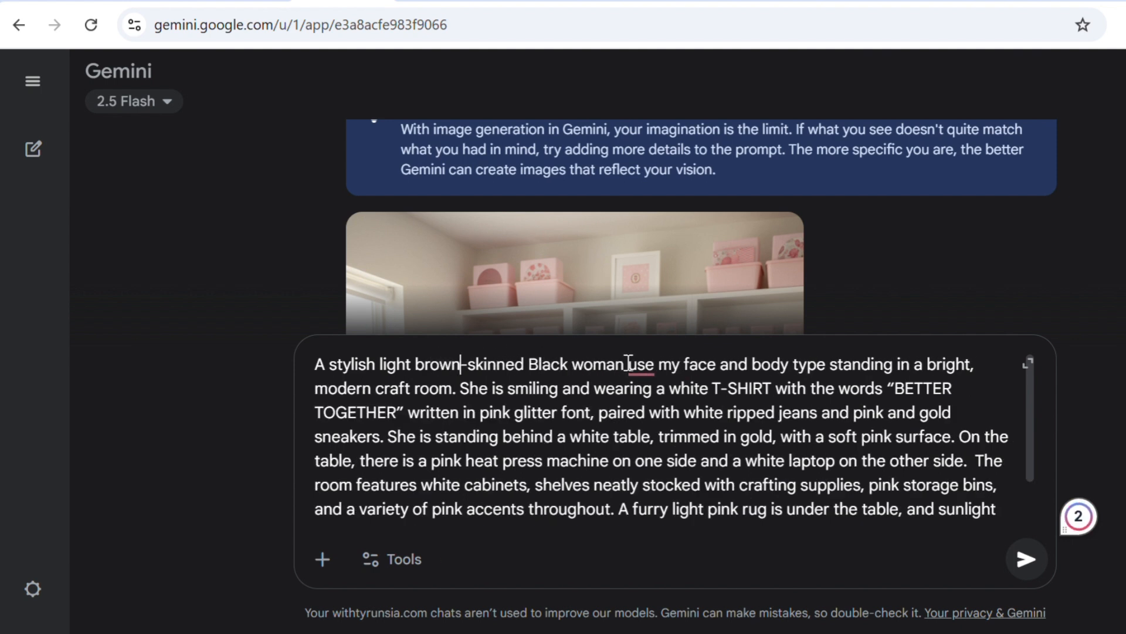
- Replace "Black" with "African American" before "woman" in the prompt and remove the extra space
{"action": "key", "text": "BackSpace"}
{"action": "key", "text": "BackSpace"}
{"action": "key", "text": "BackSpace"}
{"action": "key", "text": "BackSpace"}
{"action": "key", "text": "BackSpace"}
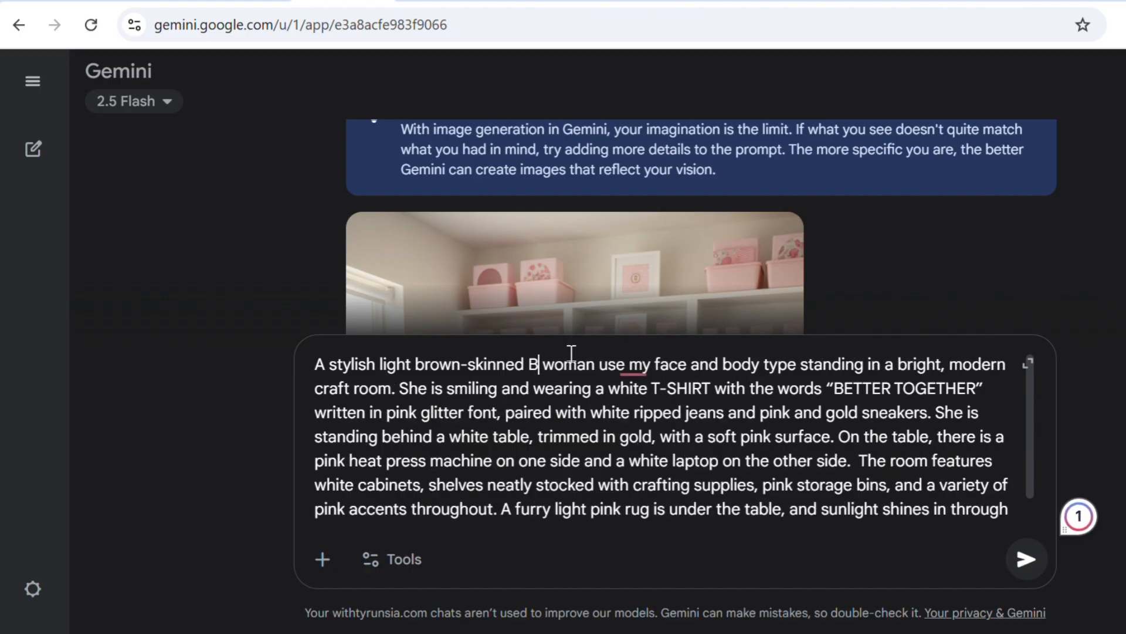
{"action": "type", "text": "African Am"}
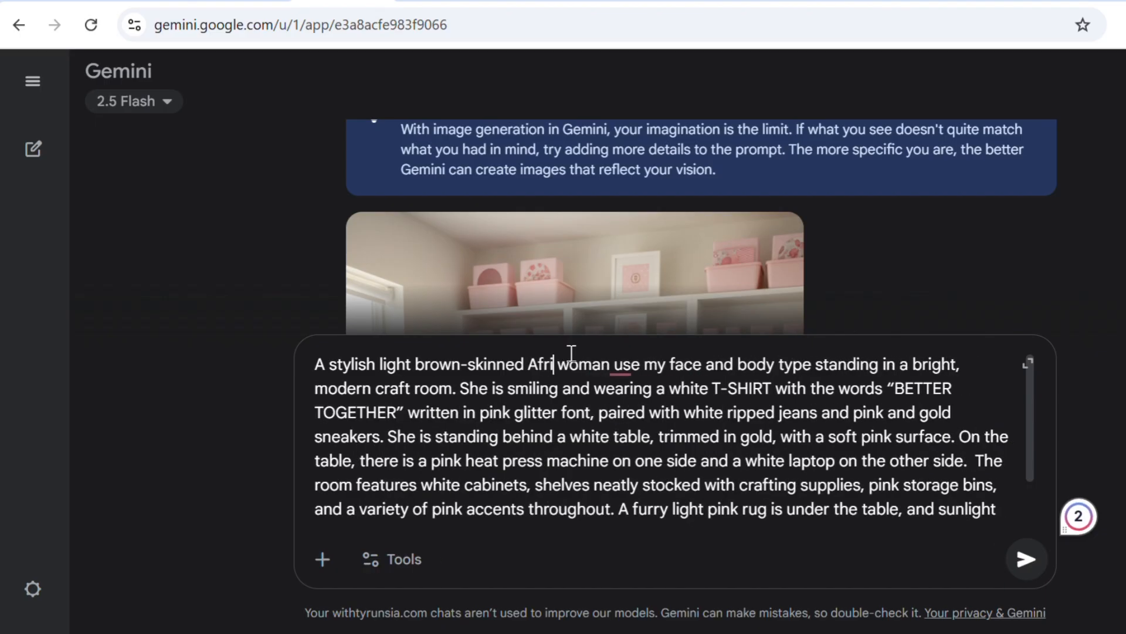
{"action": "type", "text": "erican "}
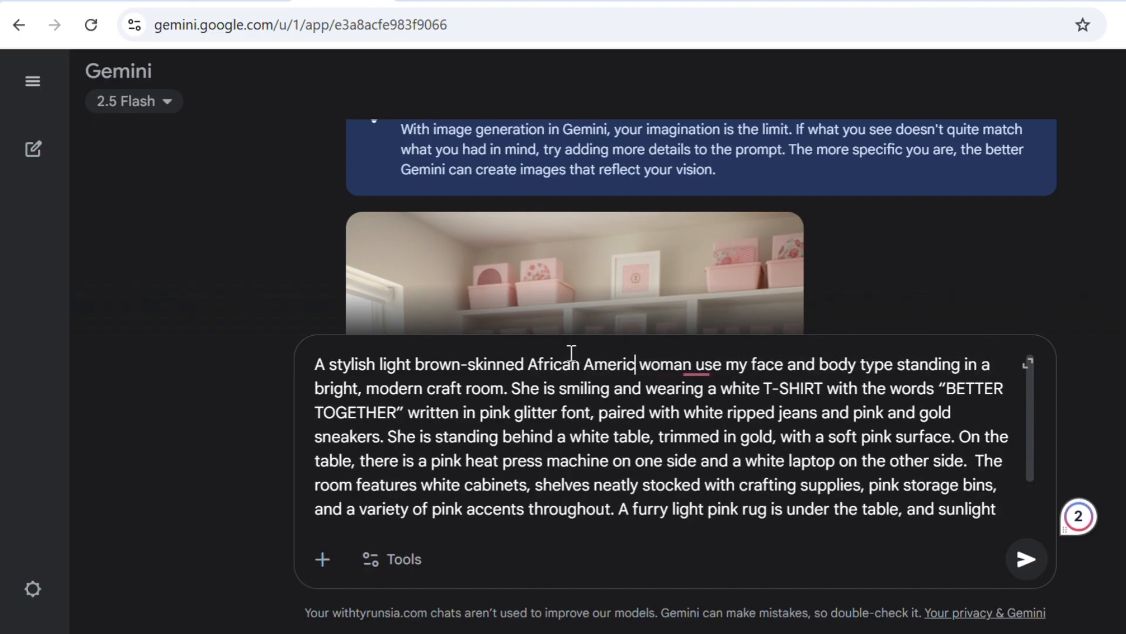
{"action": "type", "text": "Woman"}
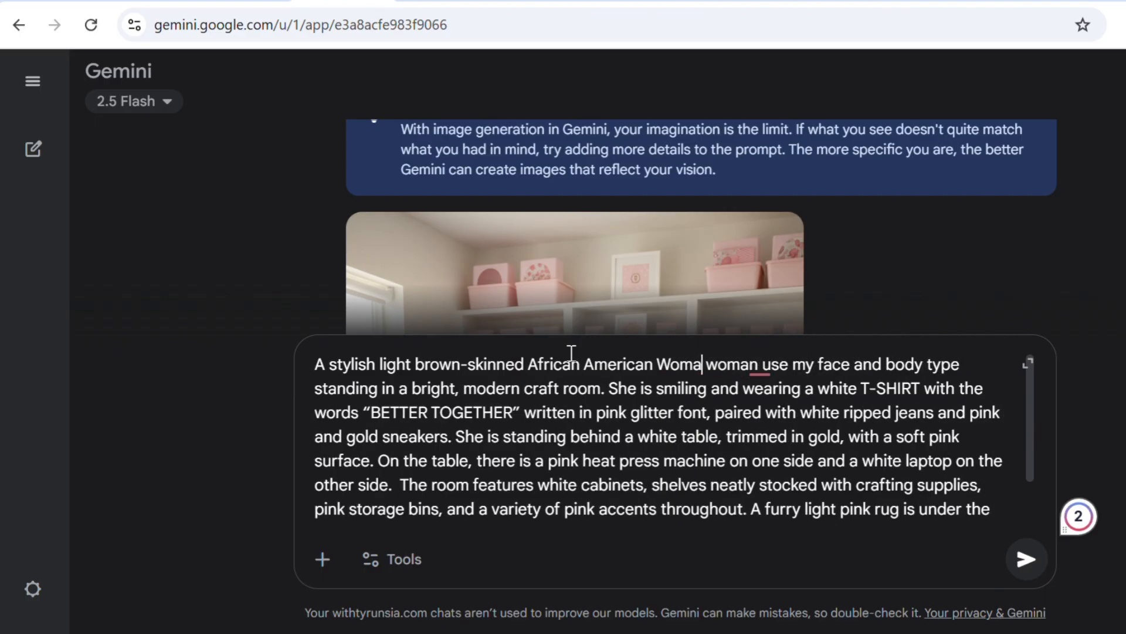
{"action": "key", "text": "BackSpace"}
{"action": "key", "text": "BackSpace"}
{"action": "key", "text": "BackSpace"}
{"action": "key", "text": "BackSpace"}
{"action": "key", "text": "BackSpace"}
{"action": "key", "text": "BackSpace"}
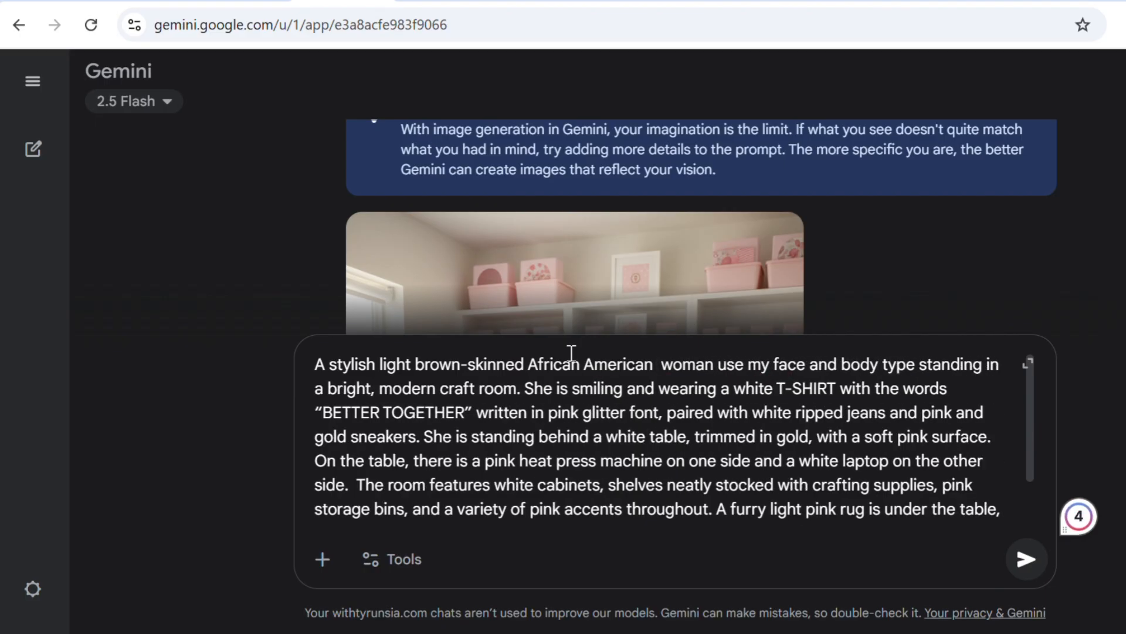
{"action": "mouse_move", "coordinate": [663, 361]}
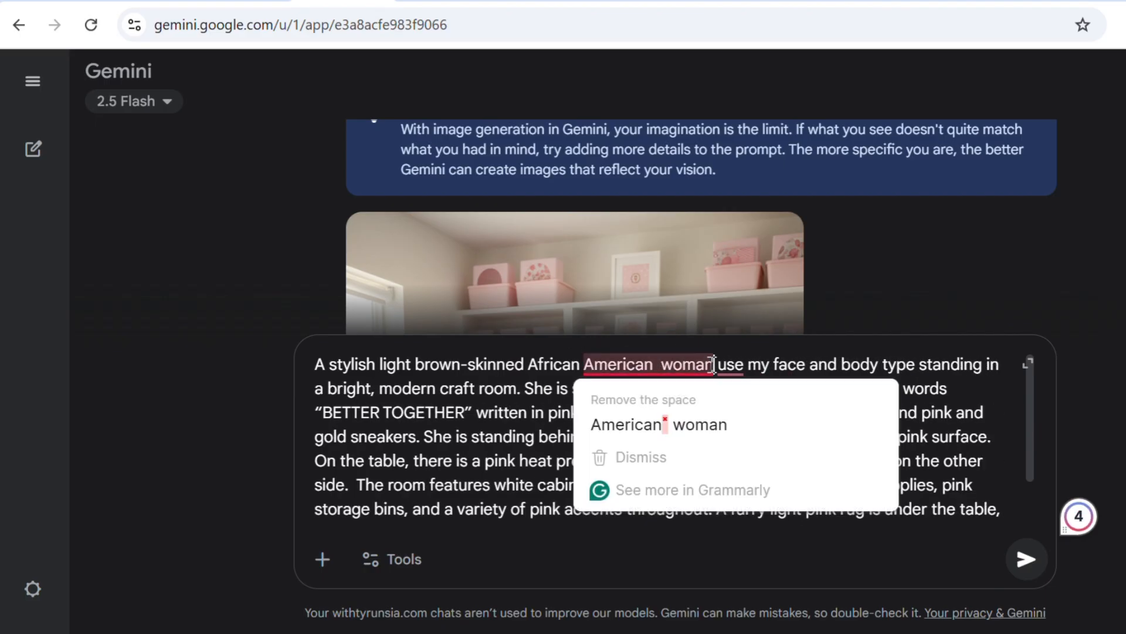
{"action": "left_click", "coordinate": [687, 428]}
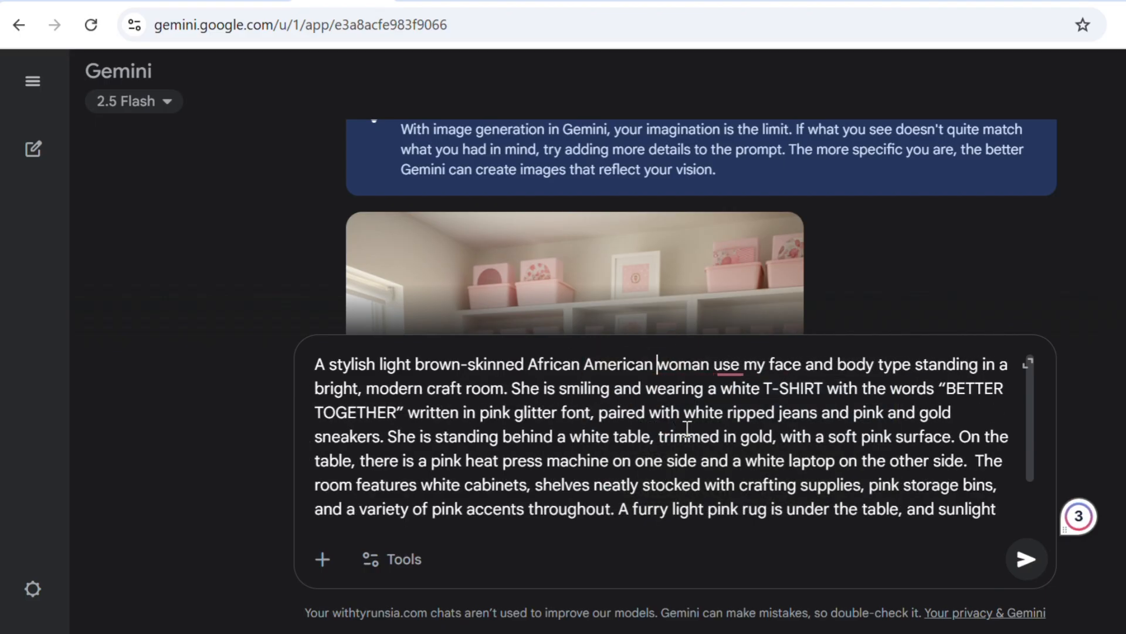
- Replace "pink glitter" with "metallic bold" in the T-shirt font description of the prompt
{"action": "left_click", "coordinate": [724, 364]}
{"action": "key", "text": "BackSpace"}
{"action": "key", "text": "BackSpace"}
{"action": "key", "text": "BackSpace"}
{"action": "key", "text": "BackSpace"}
{"action": "key", "text": "BackSpace"}
{"action": "key", "text": "BackSpace"}
{"action": "key", "text": "BackSpace"}
{"action": "key", "text": "BackSpace"}
{"action": "key", "text": "BackSpace"}
{"action": "key", "text": "BackSpace"}
{"action": "key", "text": "BackSpace"}
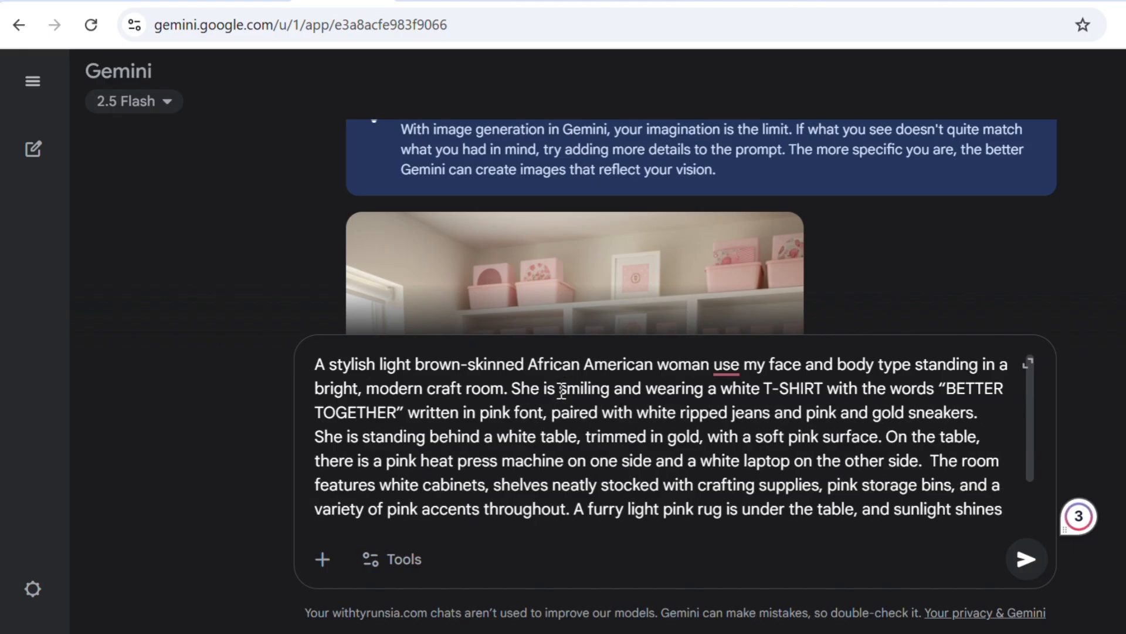
{"action": "key", "text": "BackSpace"}
{"action": "type", "text": "meta"}
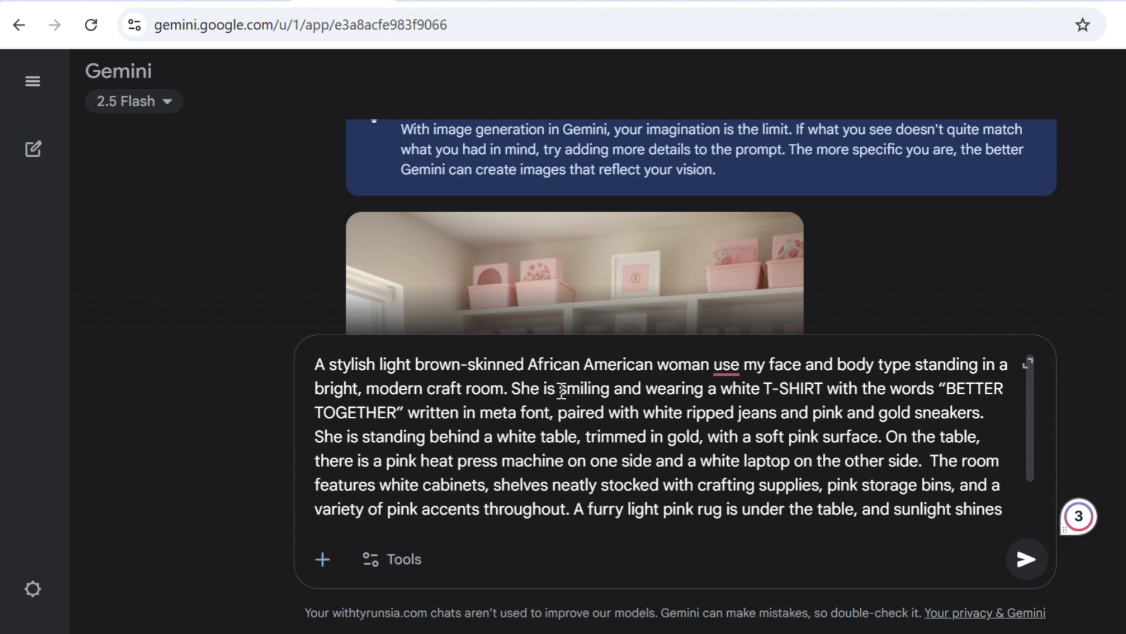
{"action": "type", "text": "llic"}
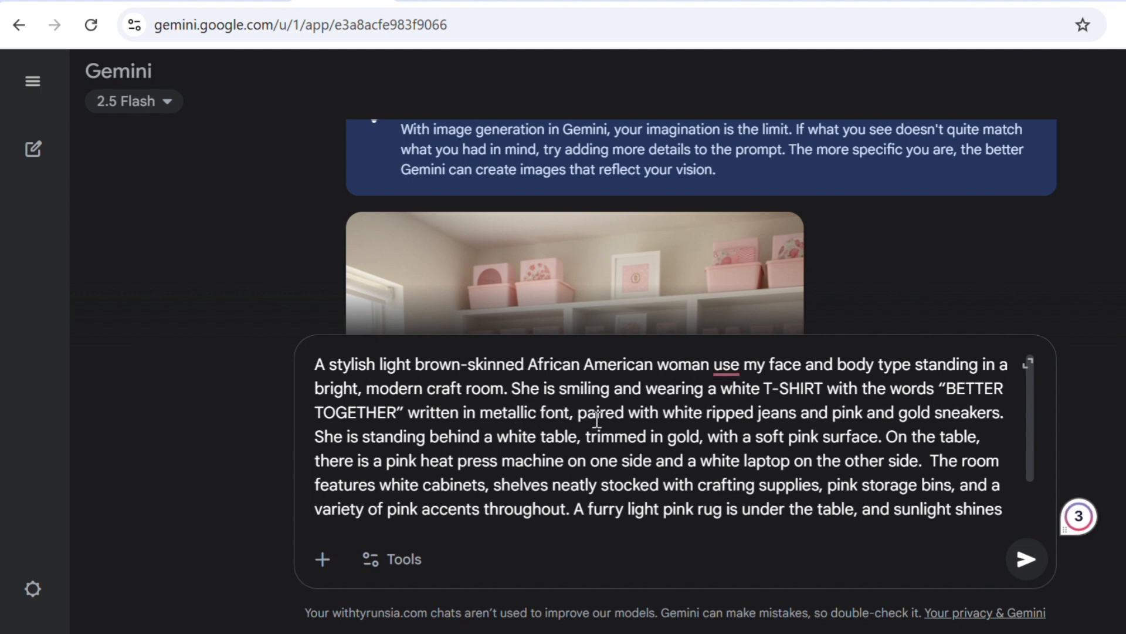
{"action": "type", "text": " bold"}
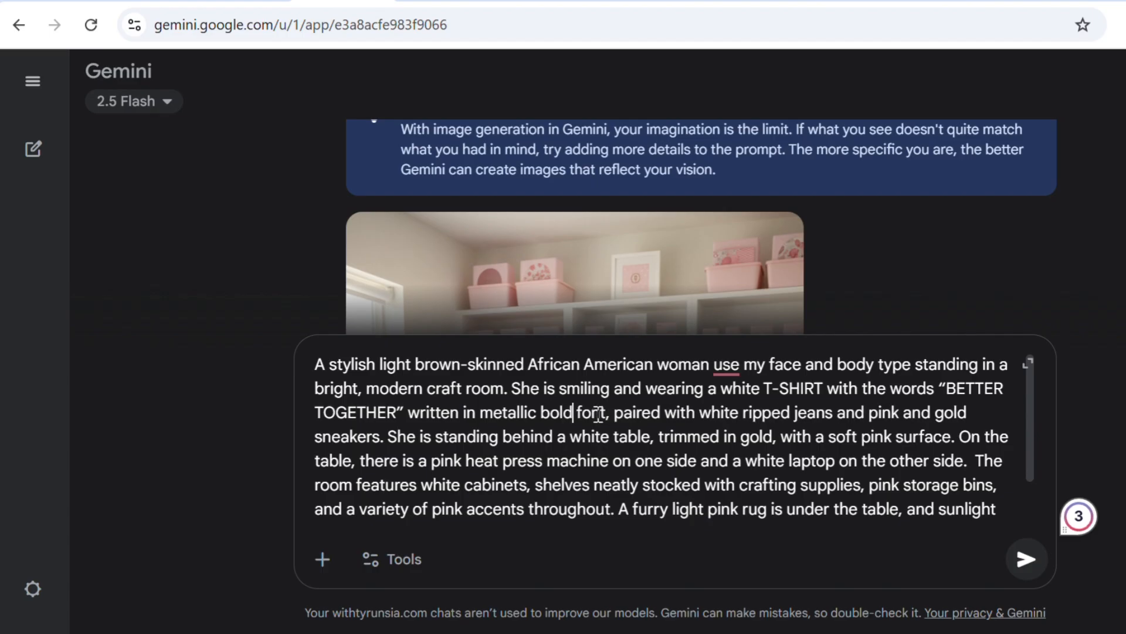
{"action": "scroll", "coordinate": [616, 425], "scroll_direction": "down", "scroll_amount": 2}
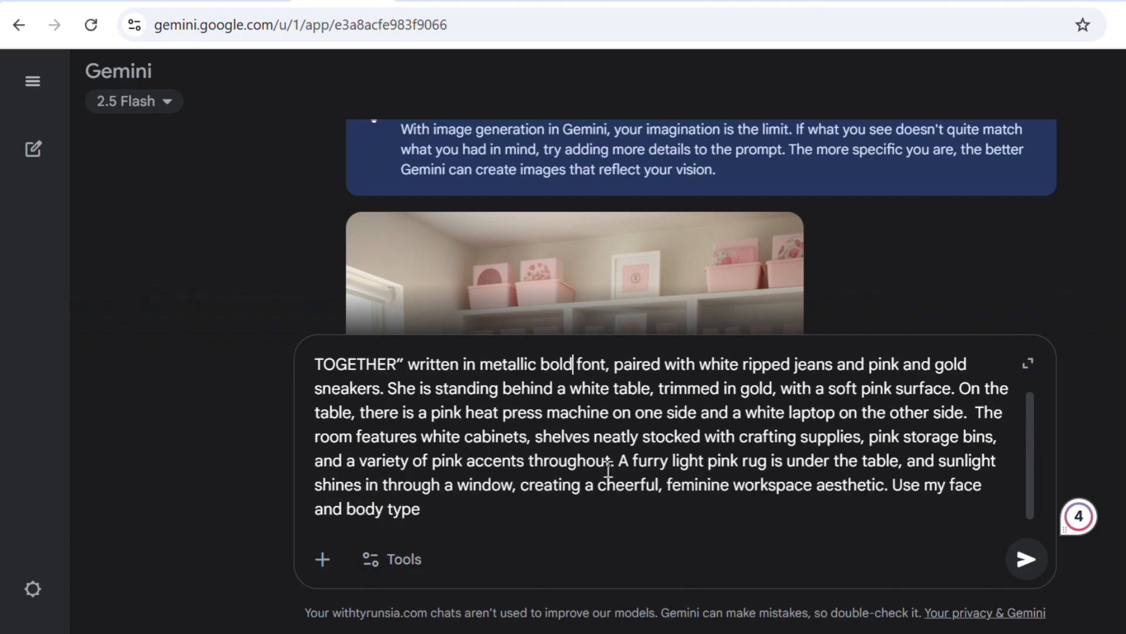
- Append "She is about 30 years old." to the end of the craft room prompt and submit it
{"action": "mouse_move", "coordinate": [690, 287]}
{"action": "left_click", "coordinate": [435, 507]}
{"action": "type", "text": ". She is"}
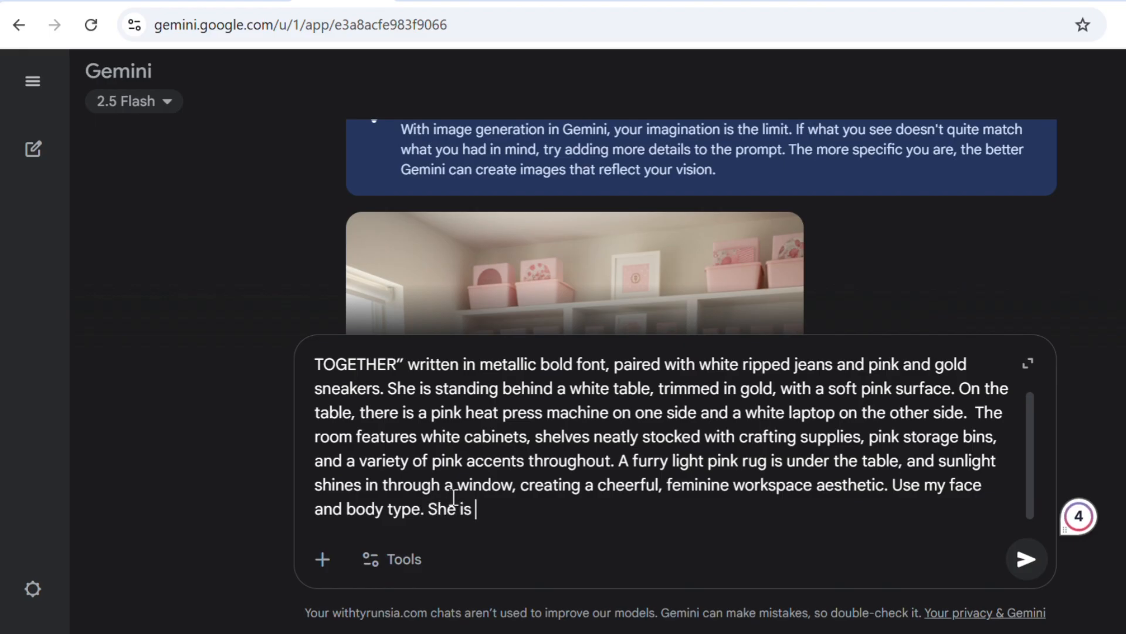
{"action": "type", "text": " 30"}
{"action": "type", "text": "ab"}
{"action": "type", "text": "out 30"}
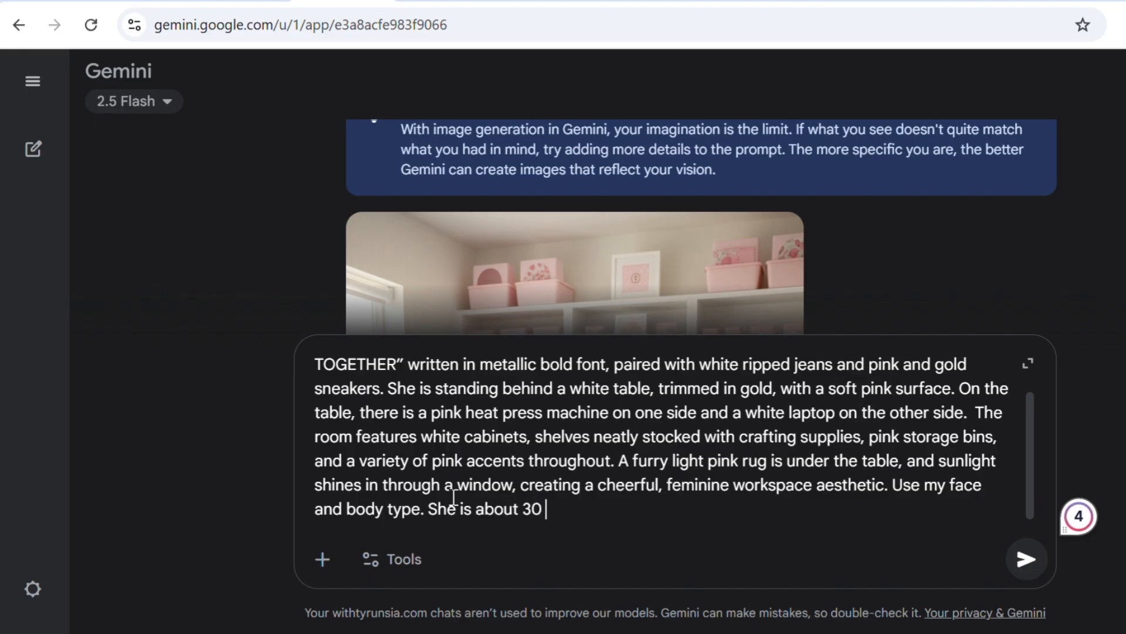
{"action": "type", "text": " years old."}
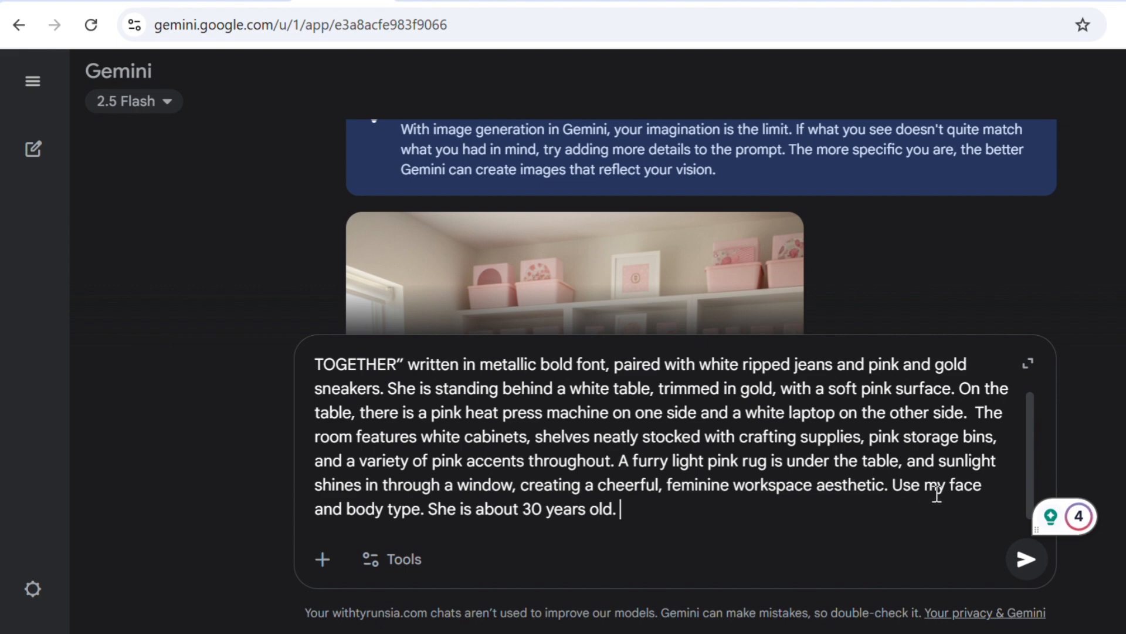
{"action": "left_click", "coordinate": [1026, 559]}
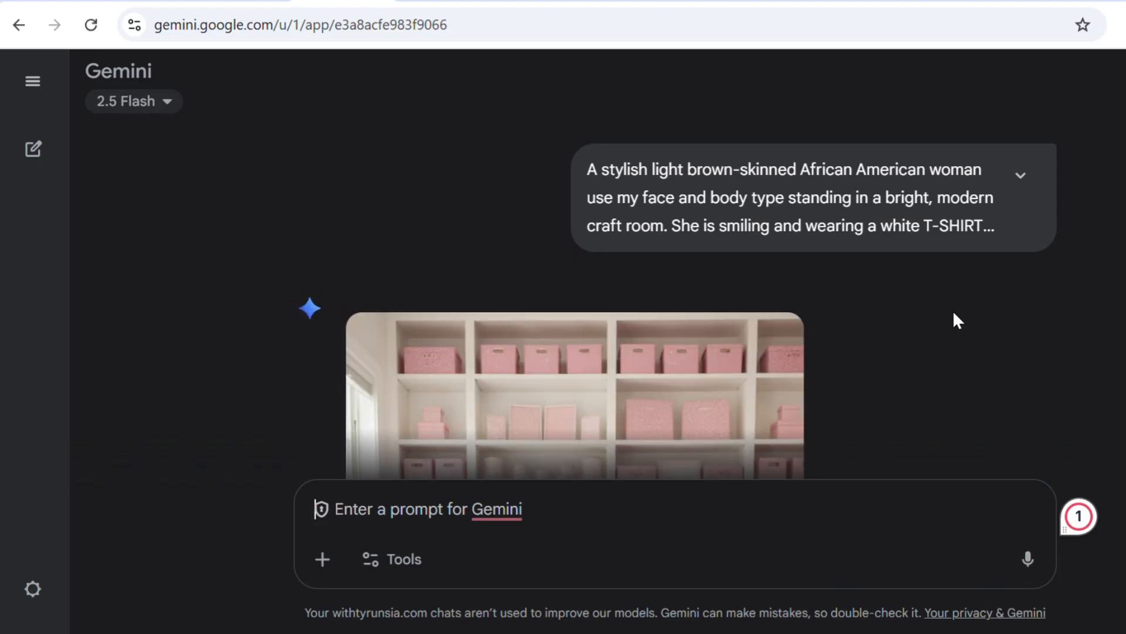
- Download the newly generated craft room image at full size and open the downloaded file in the photo viewer
{"action": "scroll", "coordinate": [933, 322], "scroll_direction": "down", "scroll_amount": 3}
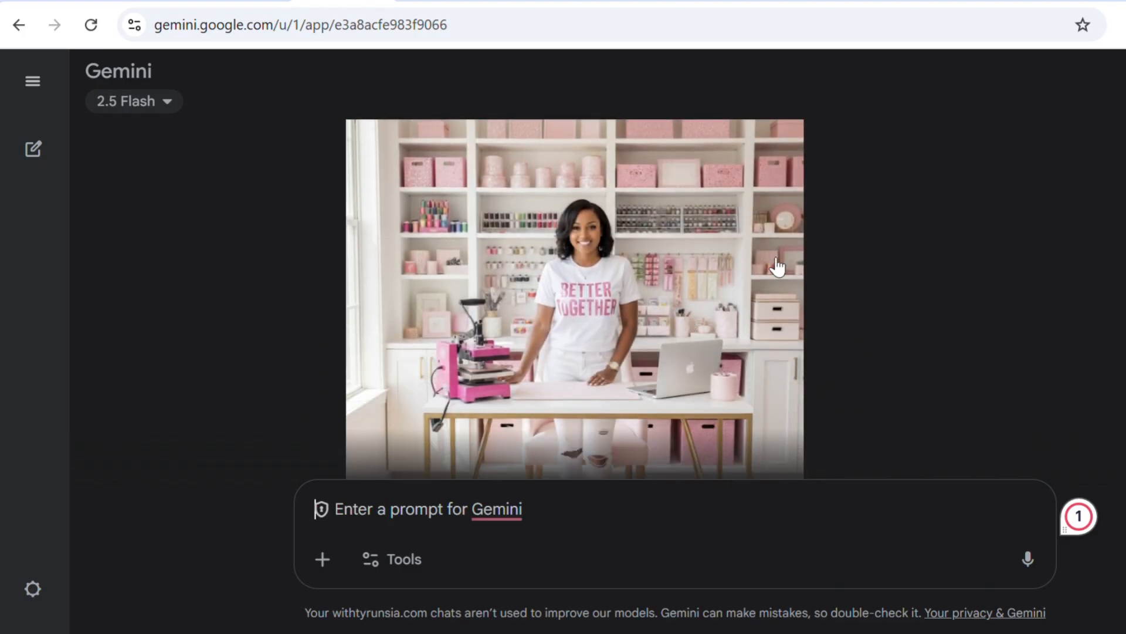
{"action": "left_click", "coordinate": [716, 279]}
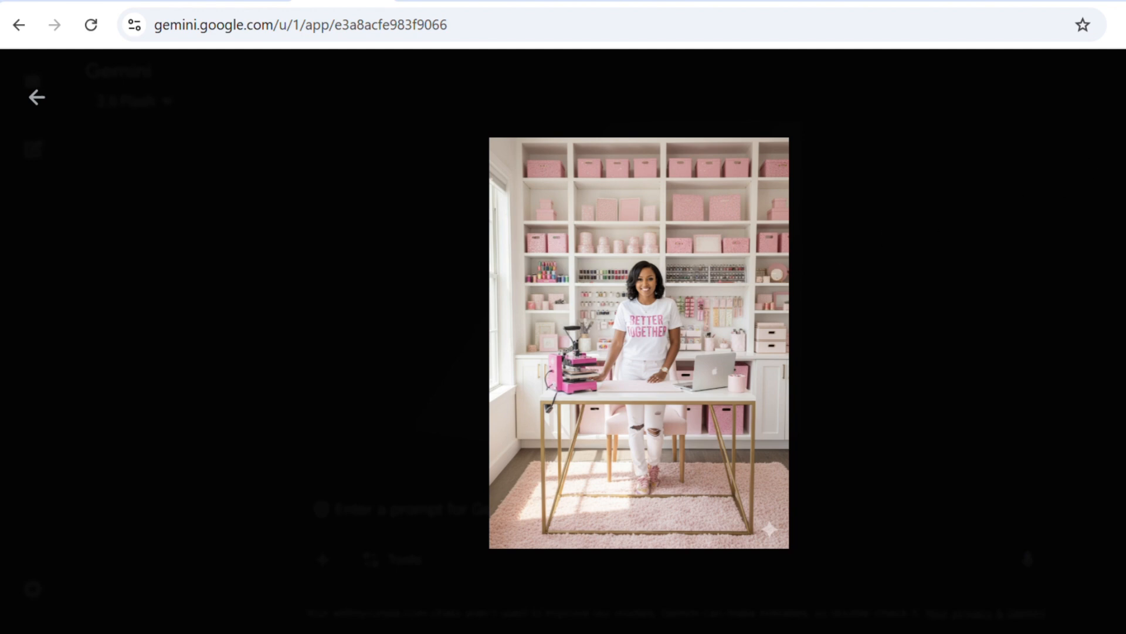
{"action": "left_click", "coordinate": [1125, 98]}
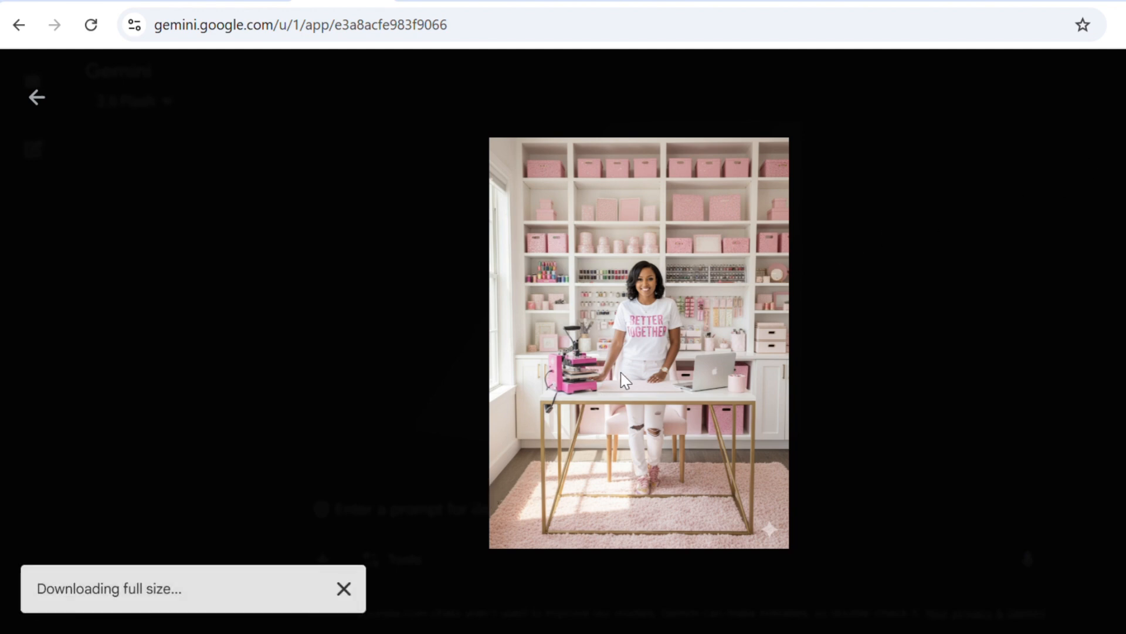
{"action": "left_click", "coordinate": [992, 85]}
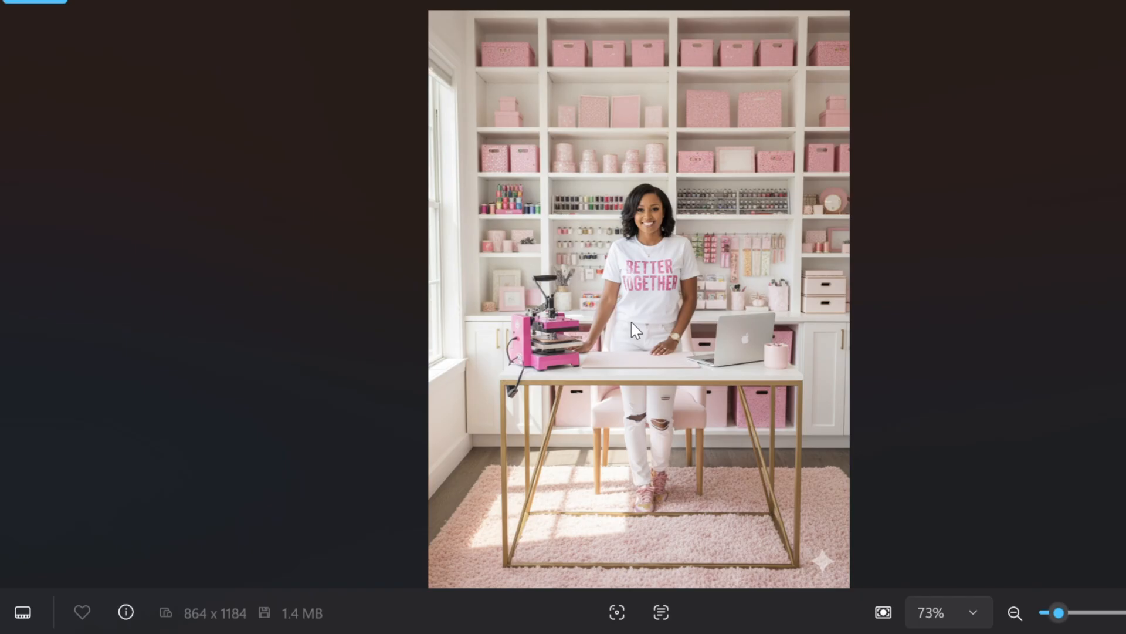
- Inspect the woman's face and T-shirt lettering up close in the downloaded image, and return to the Gemini chat
{"action": "scroll", "coordinate": [632, 323], "scroll_direction": "up", "scroll_amount": 5}
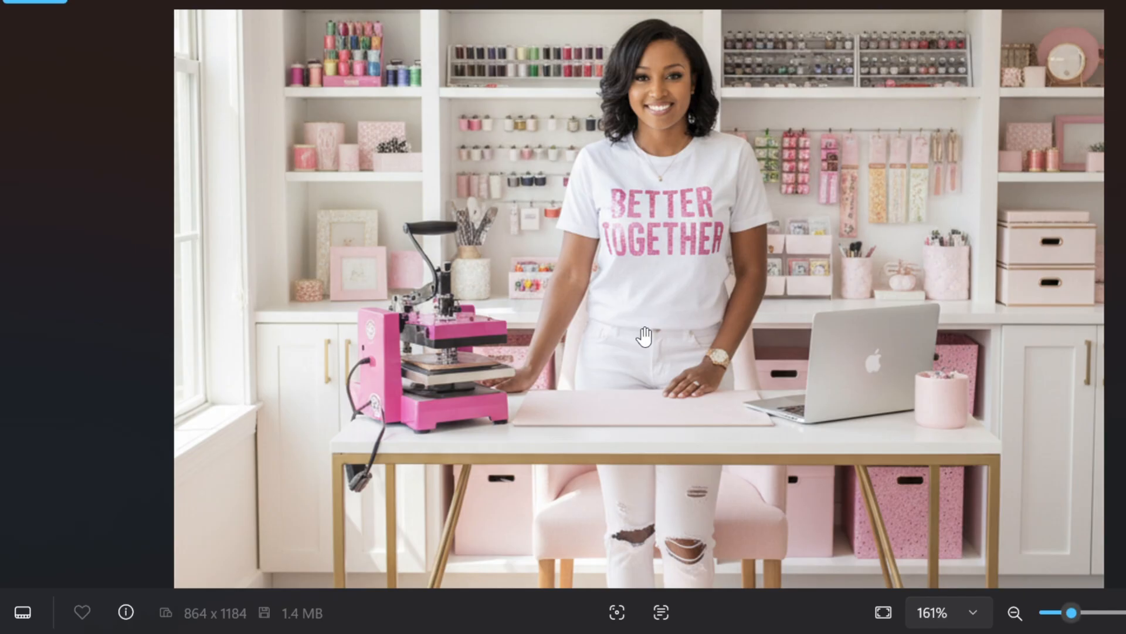
{"action": "scroll", "coordinate": [645, 336], "scroll_direction": "up", "scroll_amount": 1}
{"action": "scroll", "coordinate": [645, 336], "scroll_direction": "up", "scroll_amount": 3}
{"action": "left_click_drag", "start_coordinate": [649, 319], "coordinate": [664, 435]}
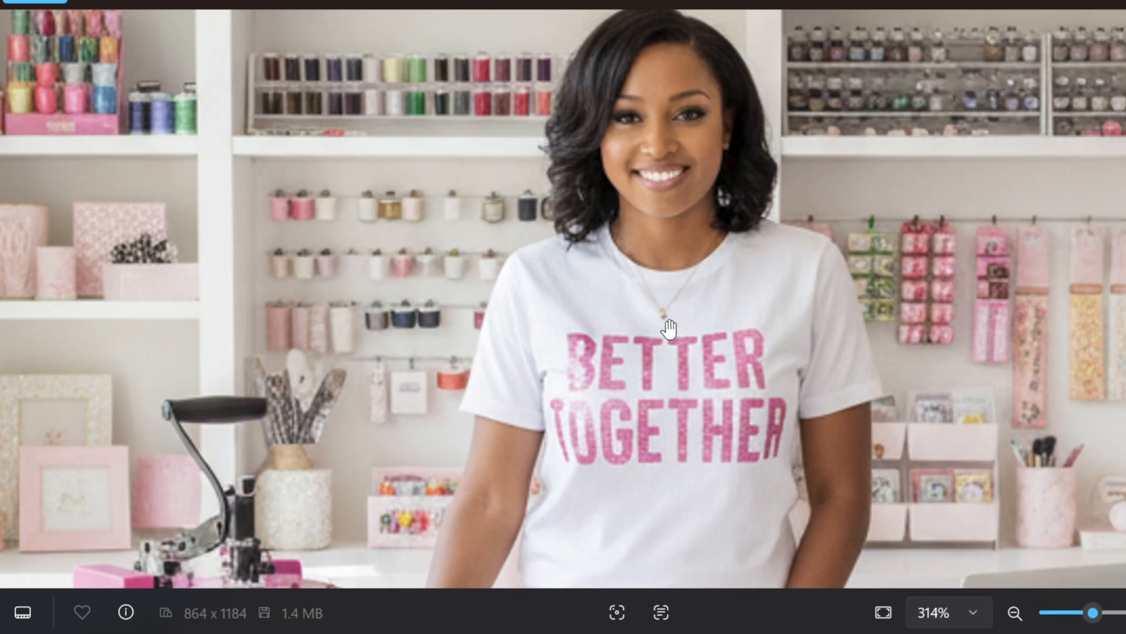
{"action": "scroll", "coordinate": [703, 296], "scroll_direction": "down", "scroll_amount": 3}
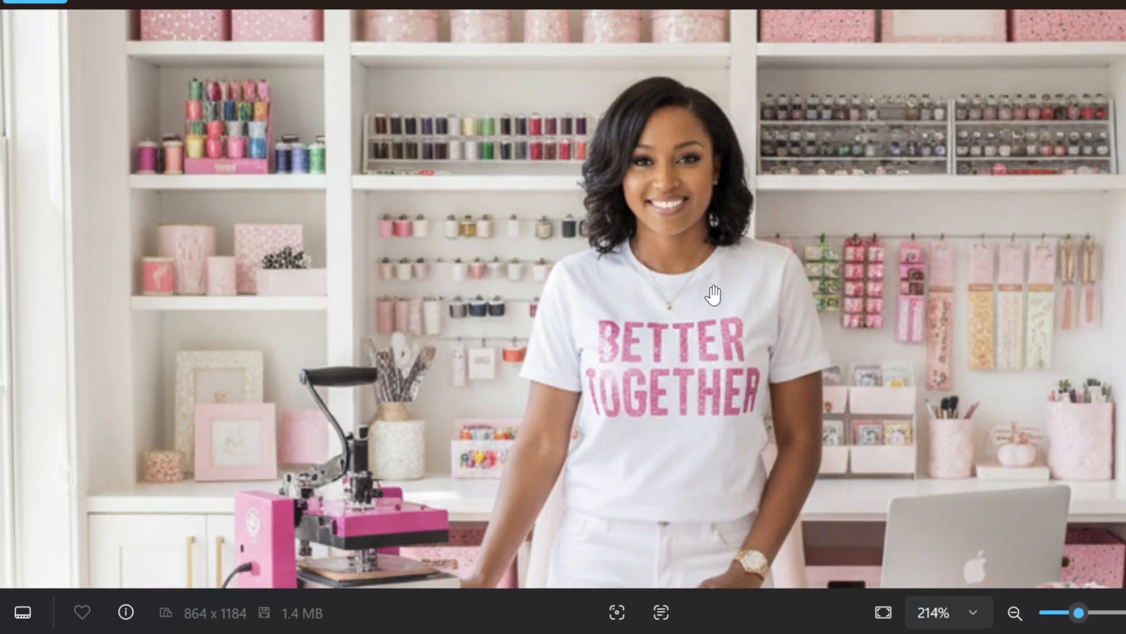
{"action": "scroll", "coordinate": [716, 299], "scroll_direction": "down", "scroll_amount": 3}
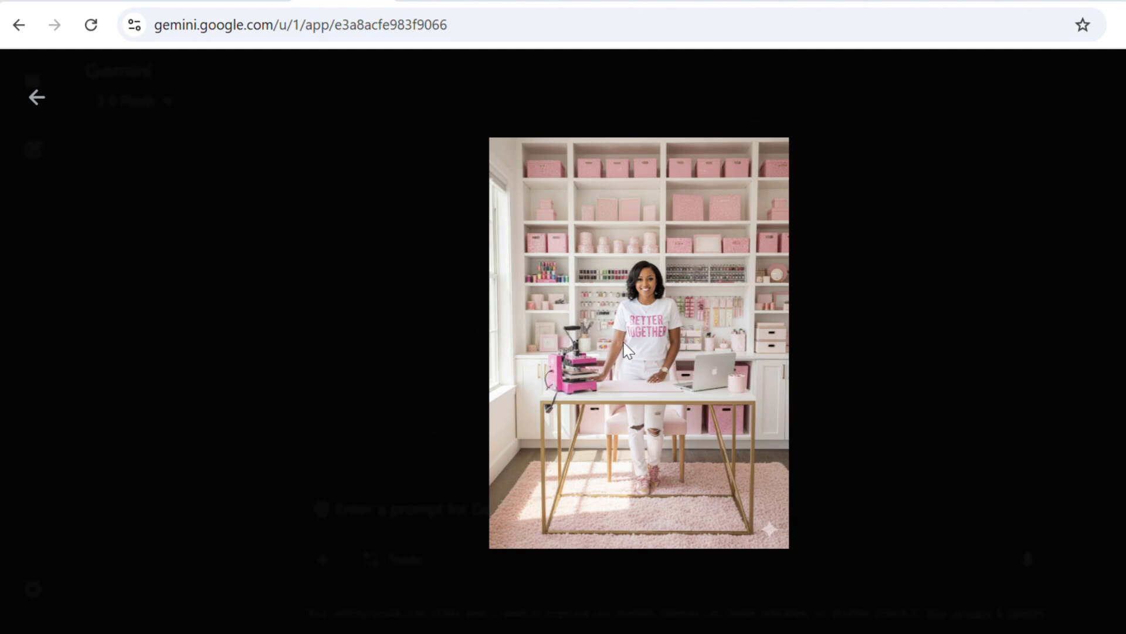
{"action": "left_click", "coordinate": [37, 97]}
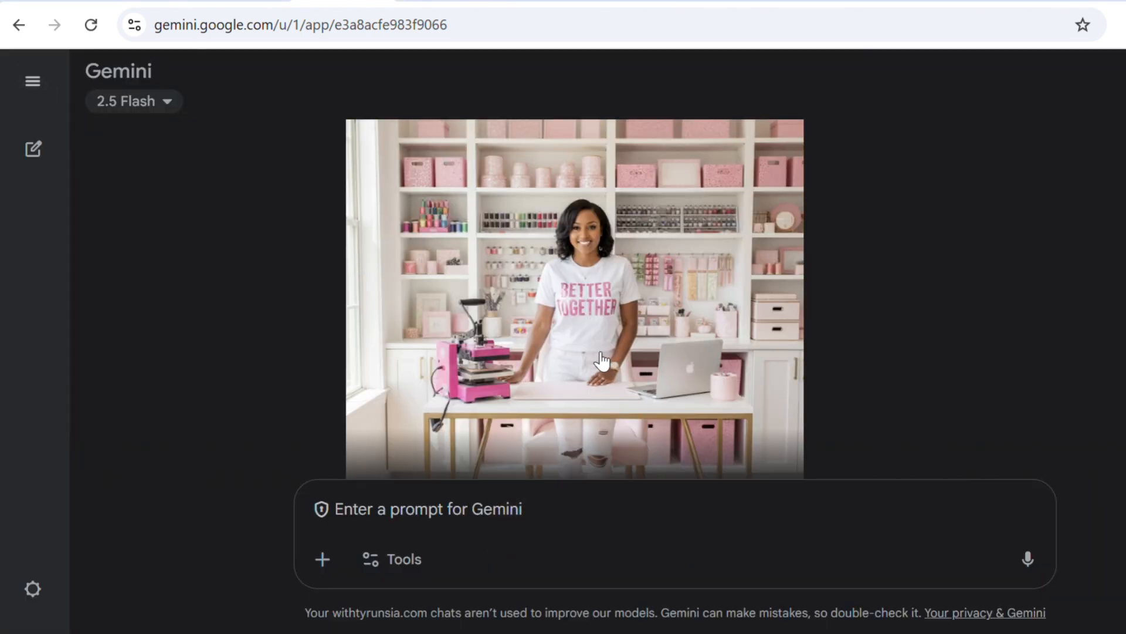
- Send the follow-up prompt "I love that but can you give her a medium length bob"
{"action": "scroll", "coordinate": [599, 360], "scroll_direction": "down", "scroll_amount": 8}
{"action": "scroll", "coordinate": [600, 367], "scroll_direction": "up", "scroll_amount": 5}
{"action": "scroll", "coordinate": [599, 366], "scroll_direction": "down", "scroll_amount": 4}
{"action": "scroll", "coordinate": [602, 369], "scroll_direction": "up", "scroll_amount": 10}
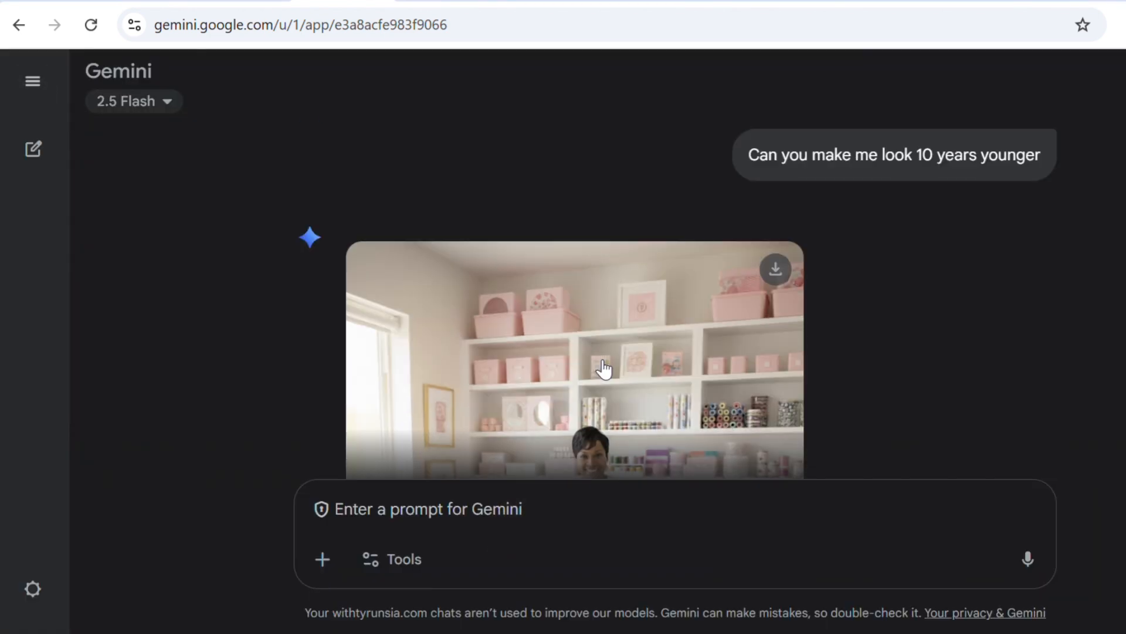
{"action": "scroll", "coordinate": [602, 370], "scroll_direction": "down", "scroll_amount": 10}
{"action": "left_click", "coordinate": [450, 519]}
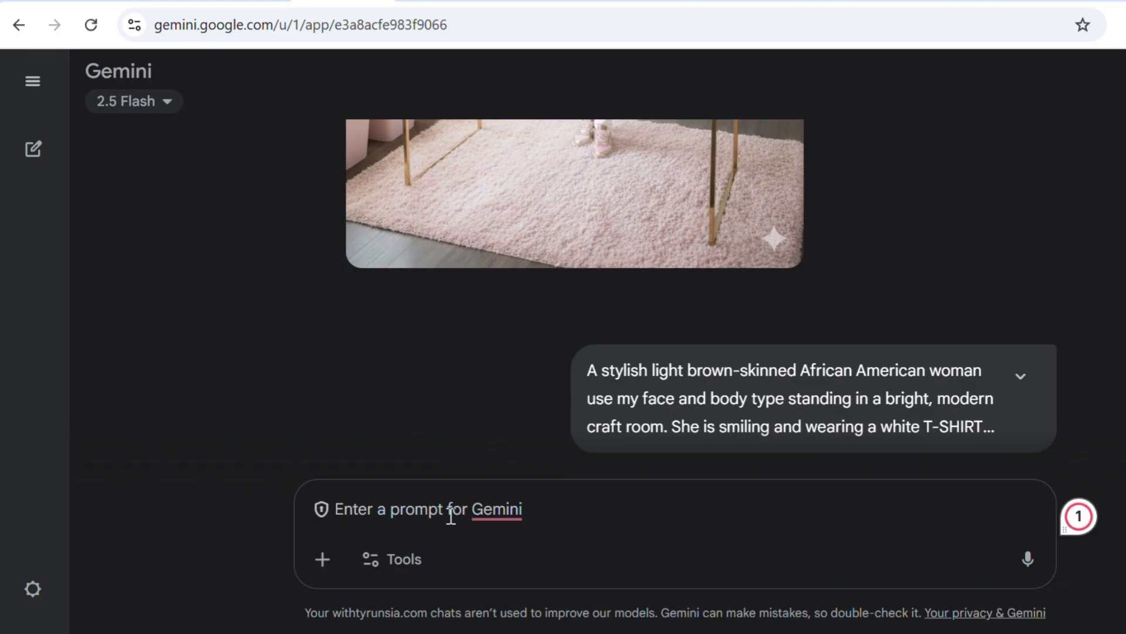
{"action": "type", "text": "I love tha"}
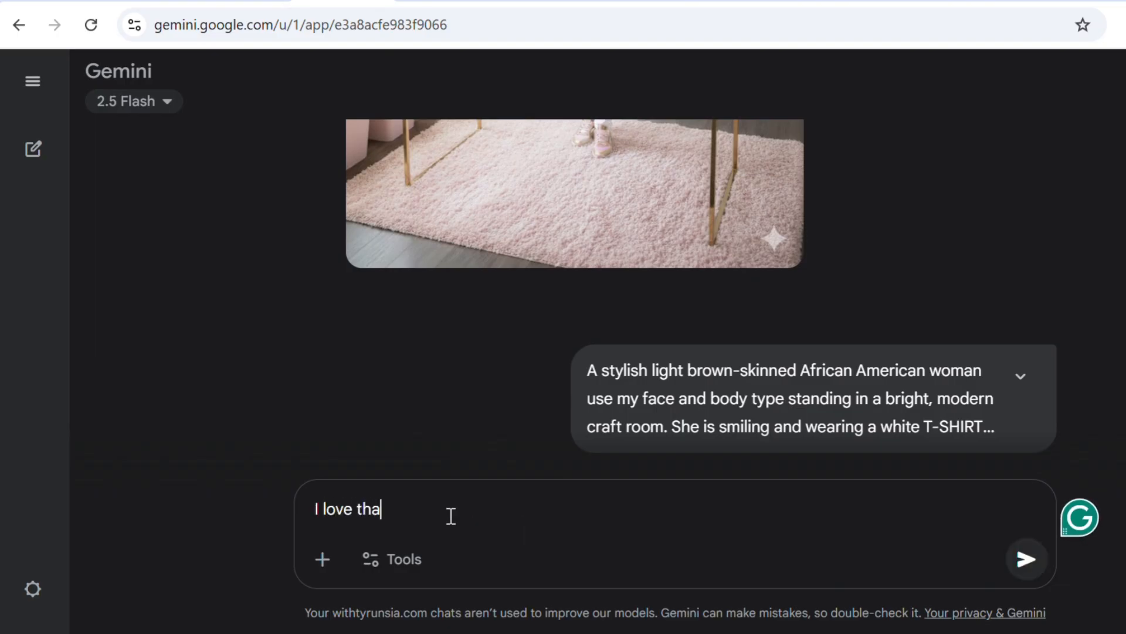
{"action": "type", "text": "t but can"}
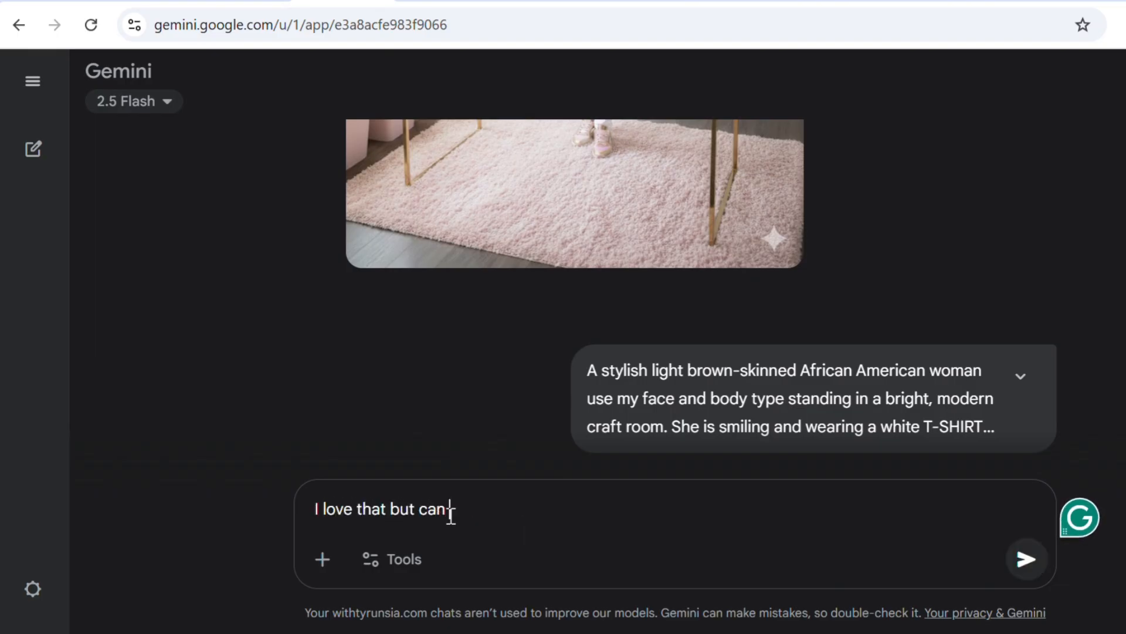
{"action": "type", "text": " you give"}
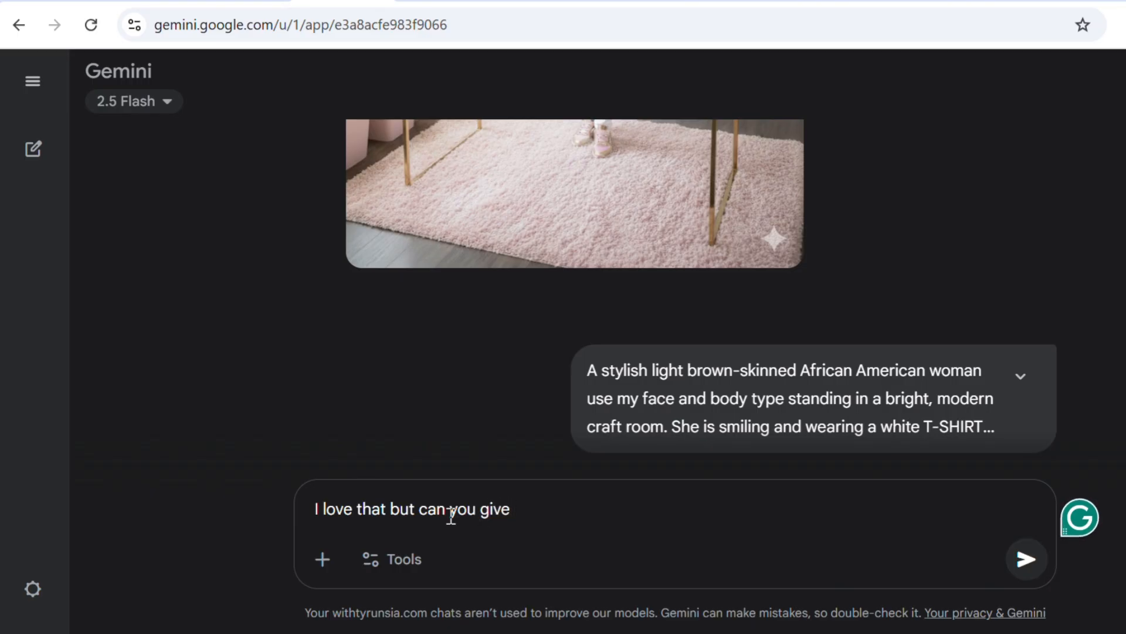
{"action": "type", "text": " her a me"}
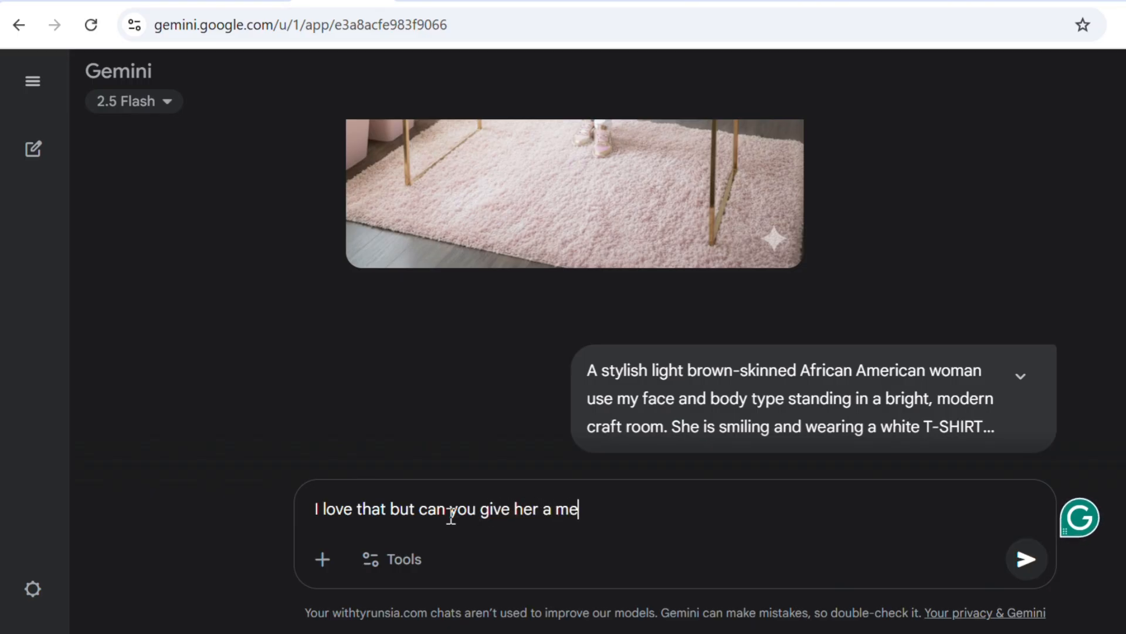
{"action": "type", "text": "dium "}
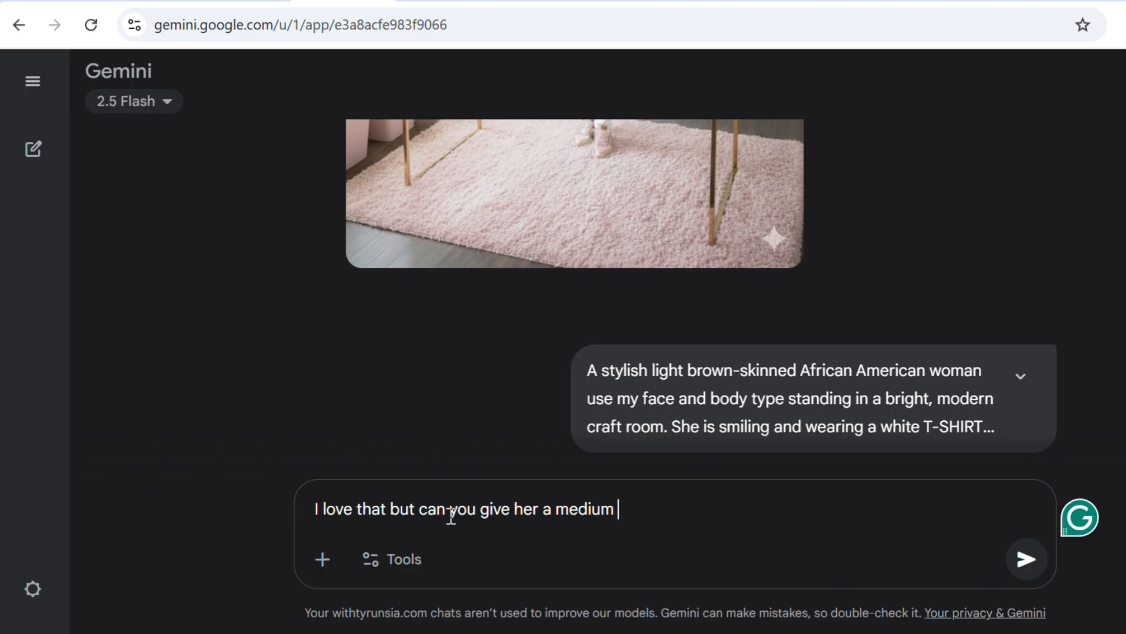
{"action": "type", "text": "length"}
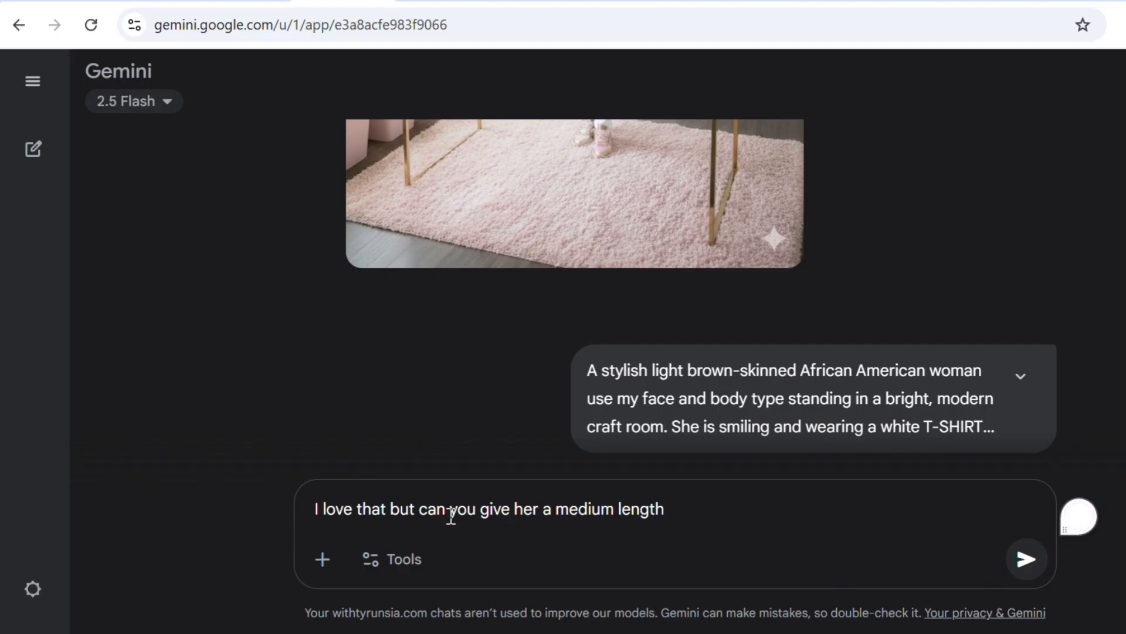
{"action": "type", "text": "bob"}
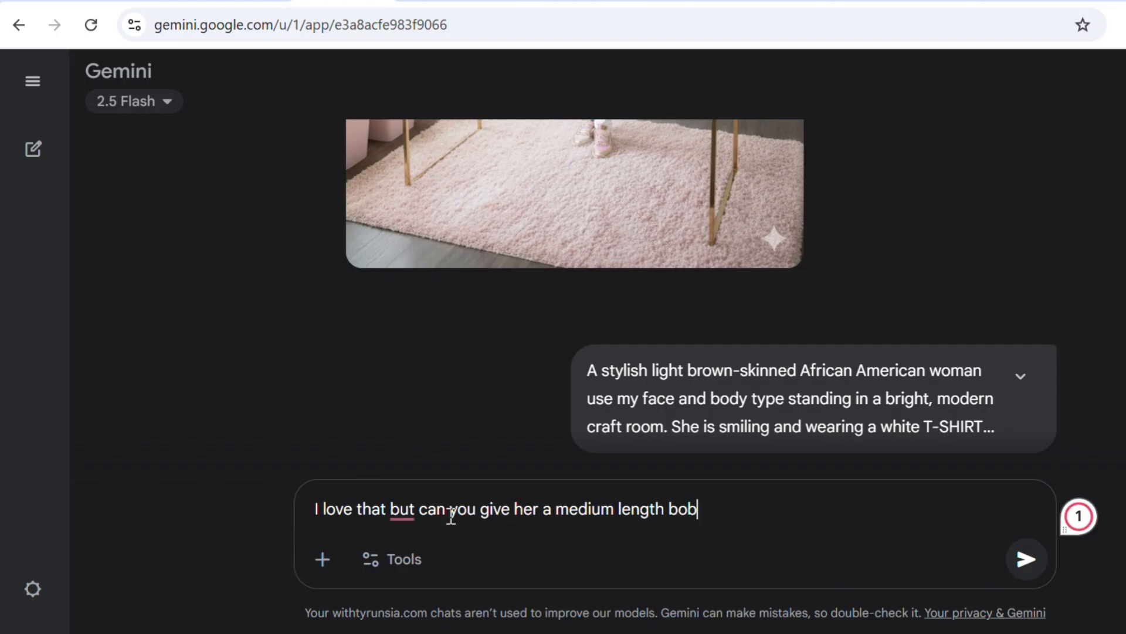
{"action": "key", "text": "Return"}
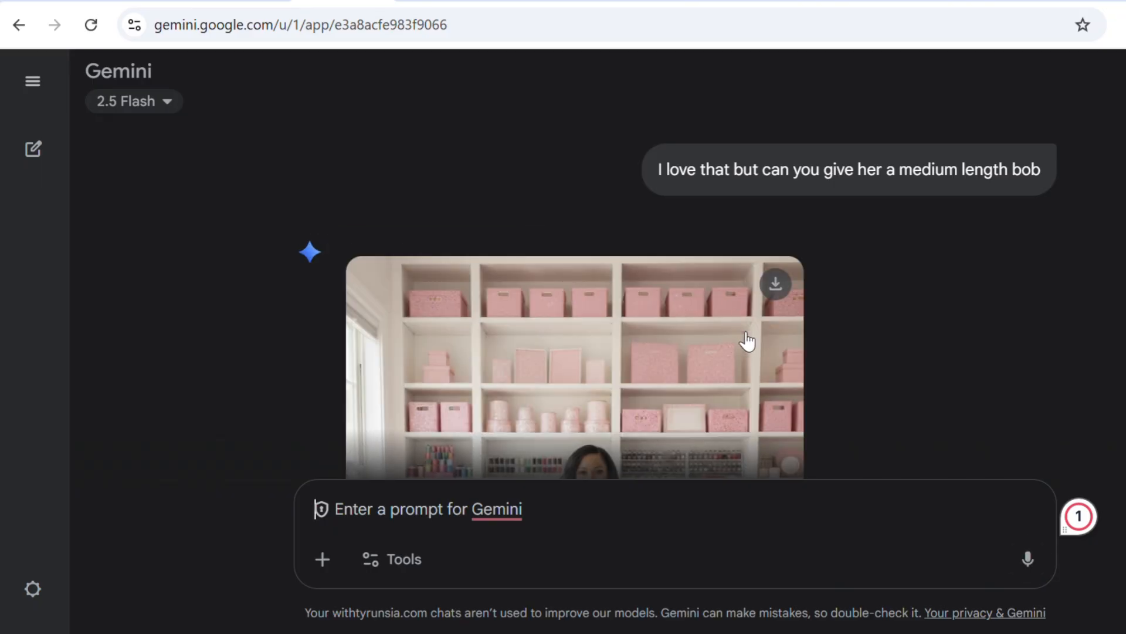
- Download the image generated for the medium length bob request and open the file in the photo viewer
{"action": "scroll", "coordinate": [748, 343], "scroll_direction": "down", "scroll_amount": 3}
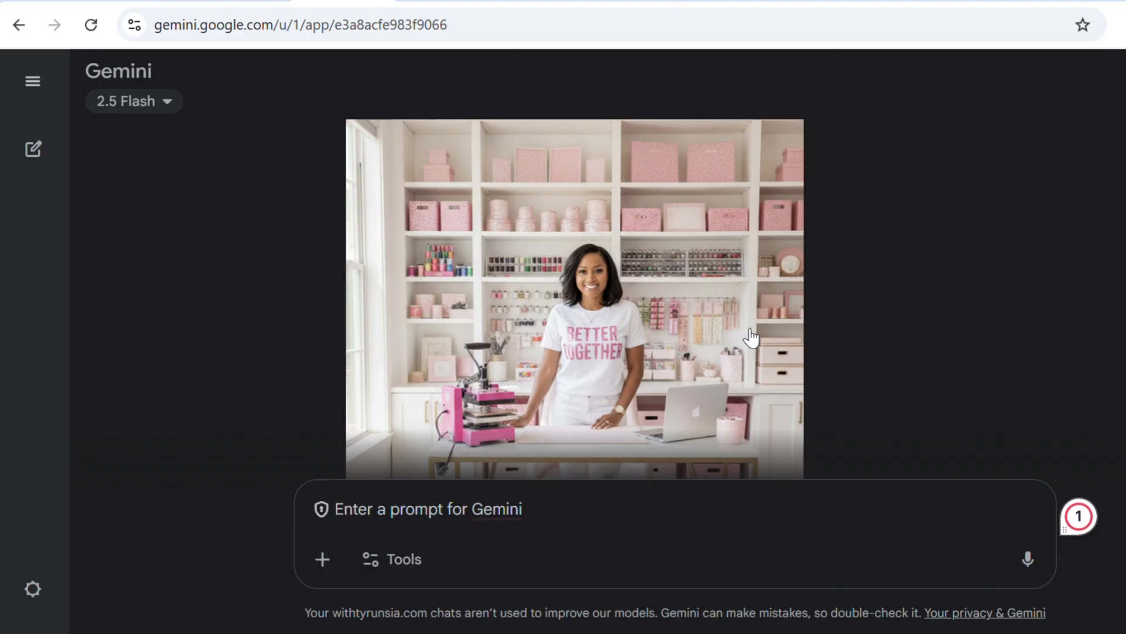
{"action": "left_click", "coordinate": [647, 336]}
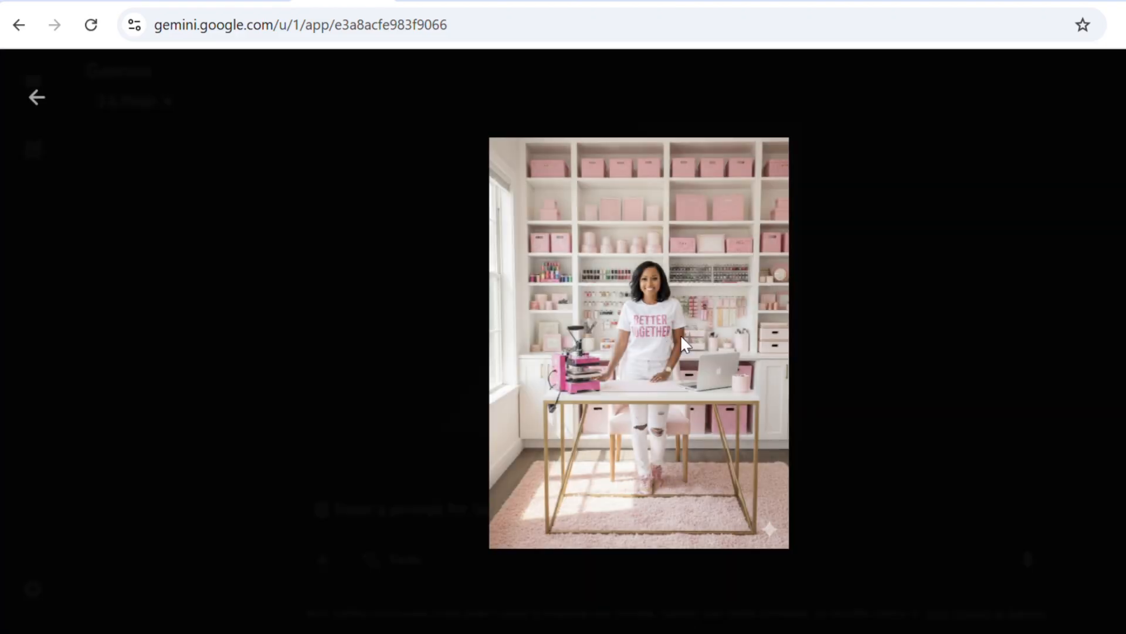
{"action": "left_click", "coordinate": [1122, 141]}
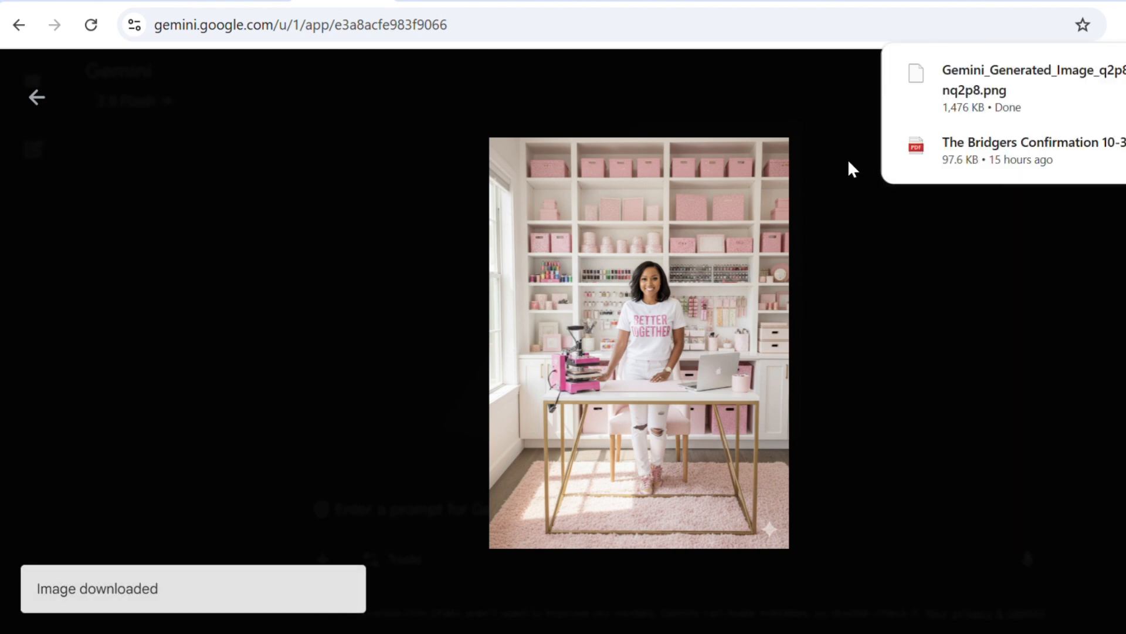
{"action": "left_click", "coordinate": [955, 77]}
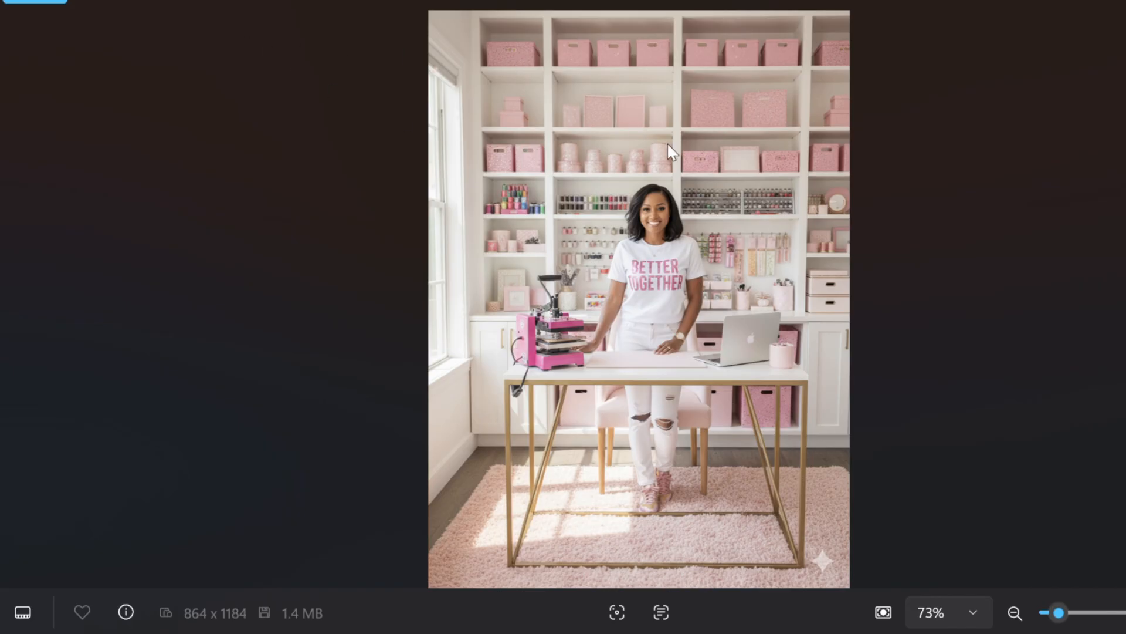
- Inspect the bob version's hair, face and shirt up close, and return to the Gemini chat
{"action": "mouse_move", "coordinate": [1059, 612]}
{"action": "left_mouse_down"}
{"action": "mouse_move", "coordinate": [1096, 610]}
{"action": "mouse_move", "coordinate": [1079, 612]}
{"action": "left_mouse_up"}
{"action": "scroll", "coordinate": [968, 487], "scroll_direction": "up", "scroll_amount": 1}
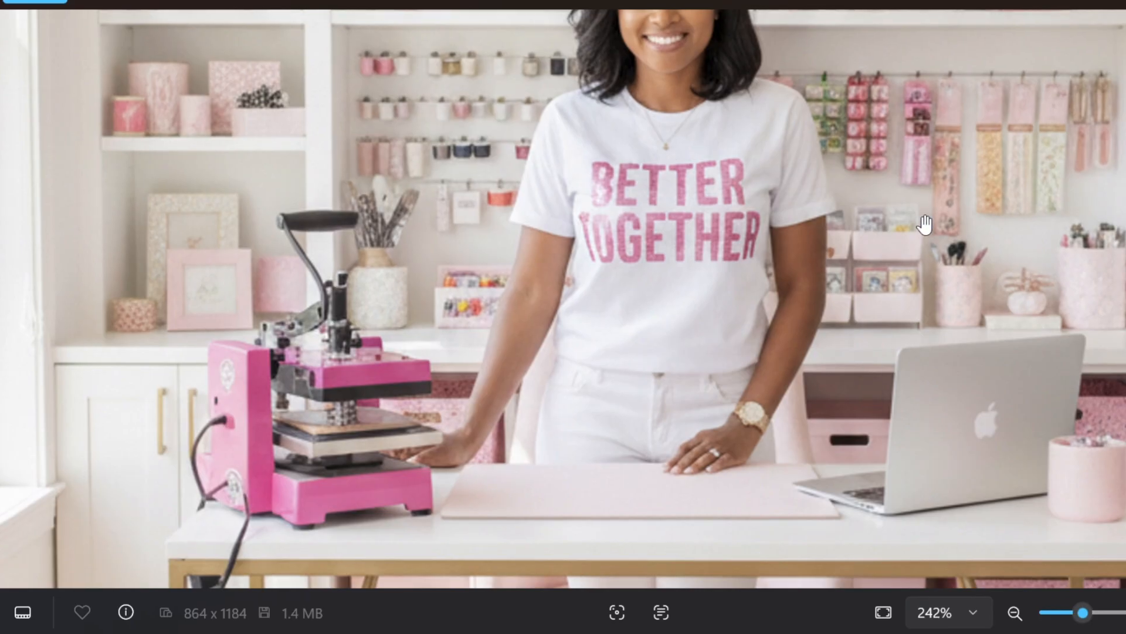
{"action": "scroll", "coordinate": [905, 319], "scroll_direction": "up", "scroll_amount": 3}
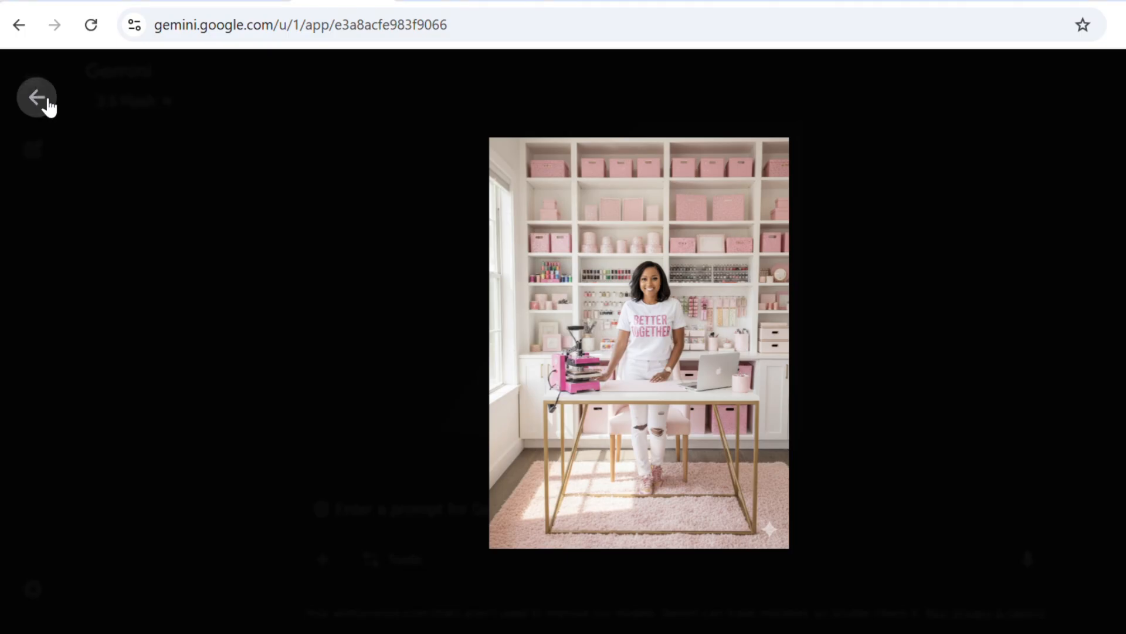
{"action": "left_click", "coordinate": [47, 103]}
- Download the previous image, generated before the bob request, and open it enlarged on the woman in the photo viewer
{"action": "scroll", "coordinate": [836, 328], "scroll_direction": "down", "scroll_amount": 3}
{"action": "scroll", "coordinate": [829, 325], "scroll_direction": "up", "scroll_amount": 3}
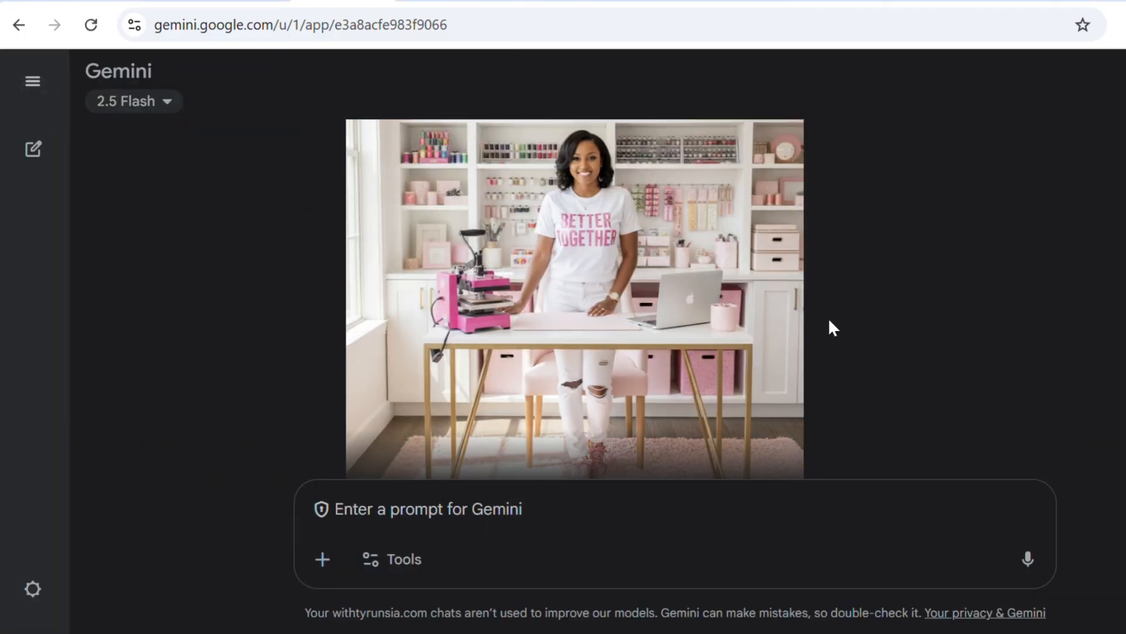
{"action": "left_click", "coordinate": [734, 202]}
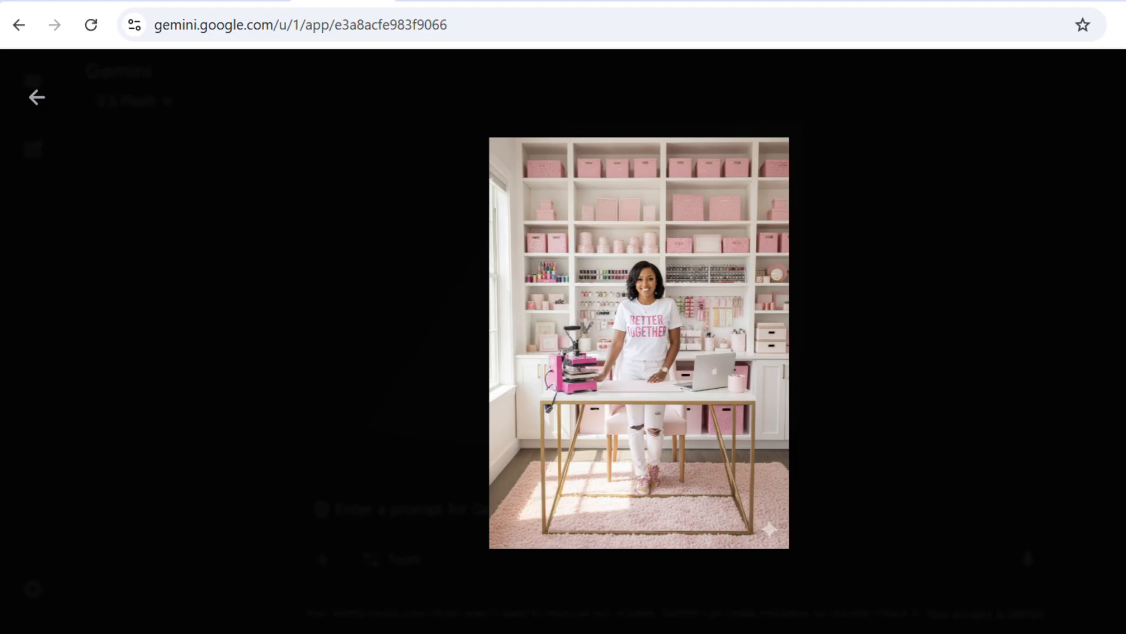
{"action": "left_click", "coordinate": [1125, 98]}
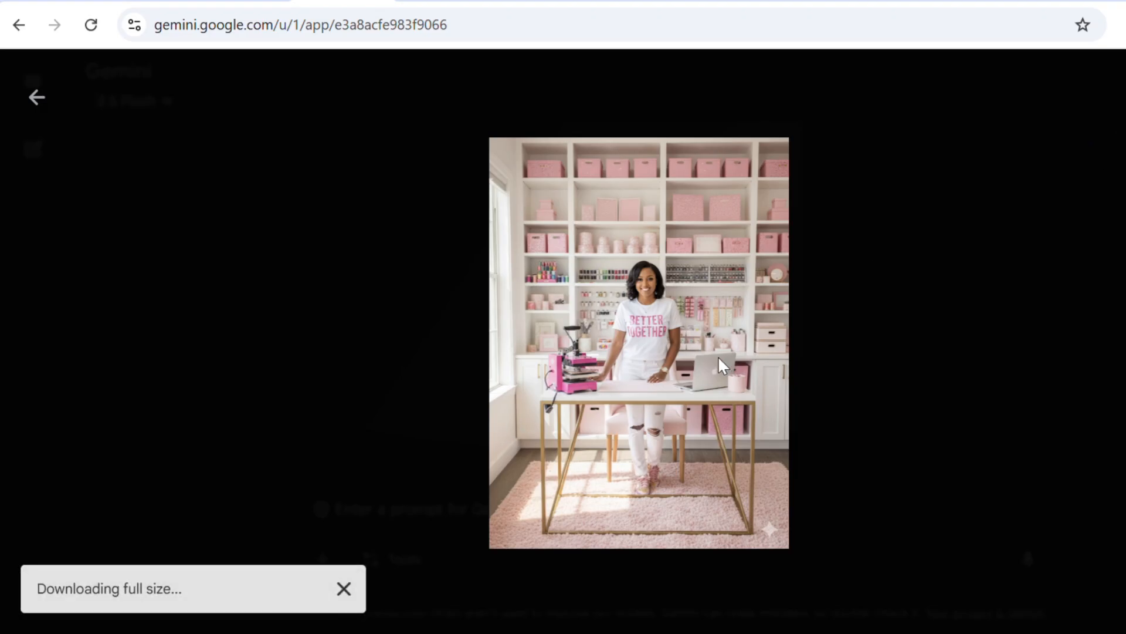
{"action": "left_click", "coordinate": [988, 90]}
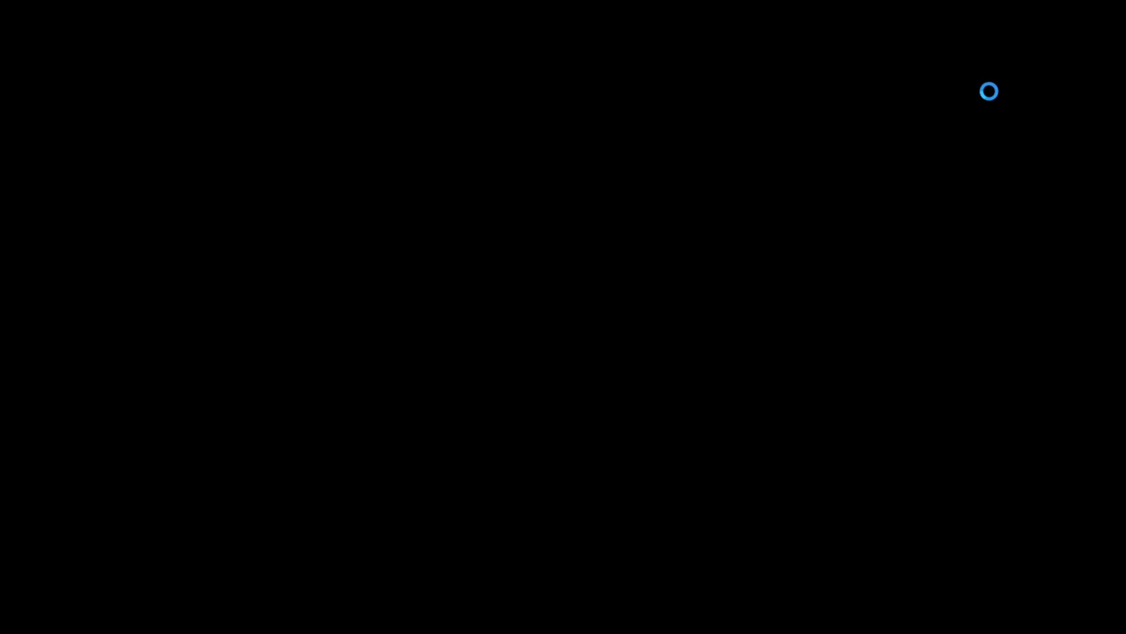
{"action": "scroll", "coordinate": [762, 282], "scroll_direction": "up", "scroll_amount": 3}
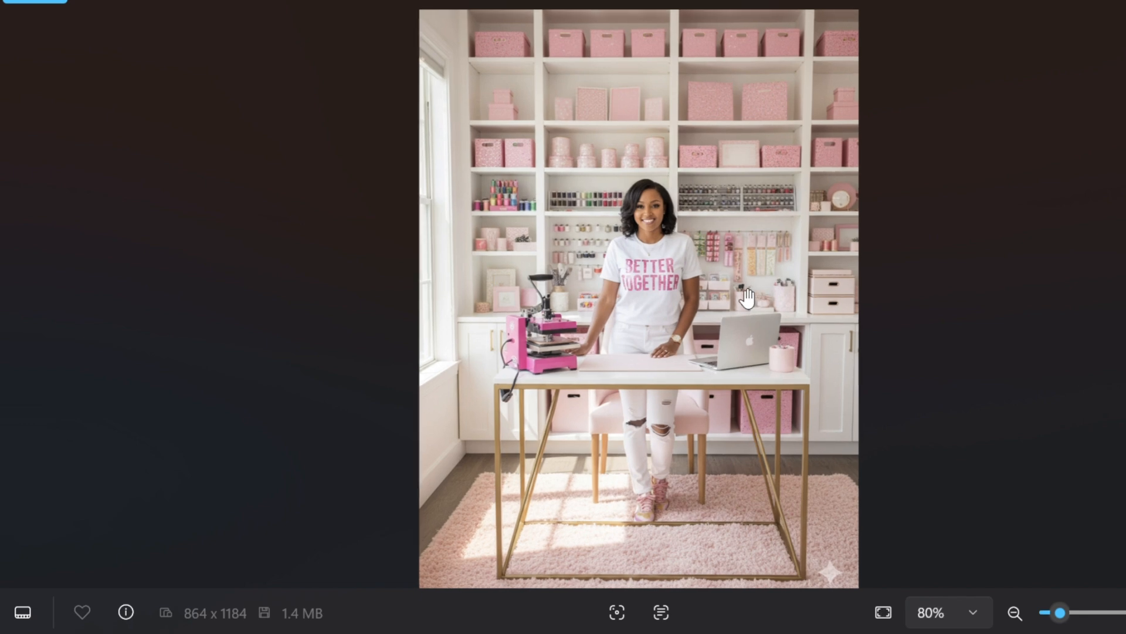
{"action": "scroll", "coordinate": [746, 298], "scroll_direction": "up", "scroll_amount": 3}
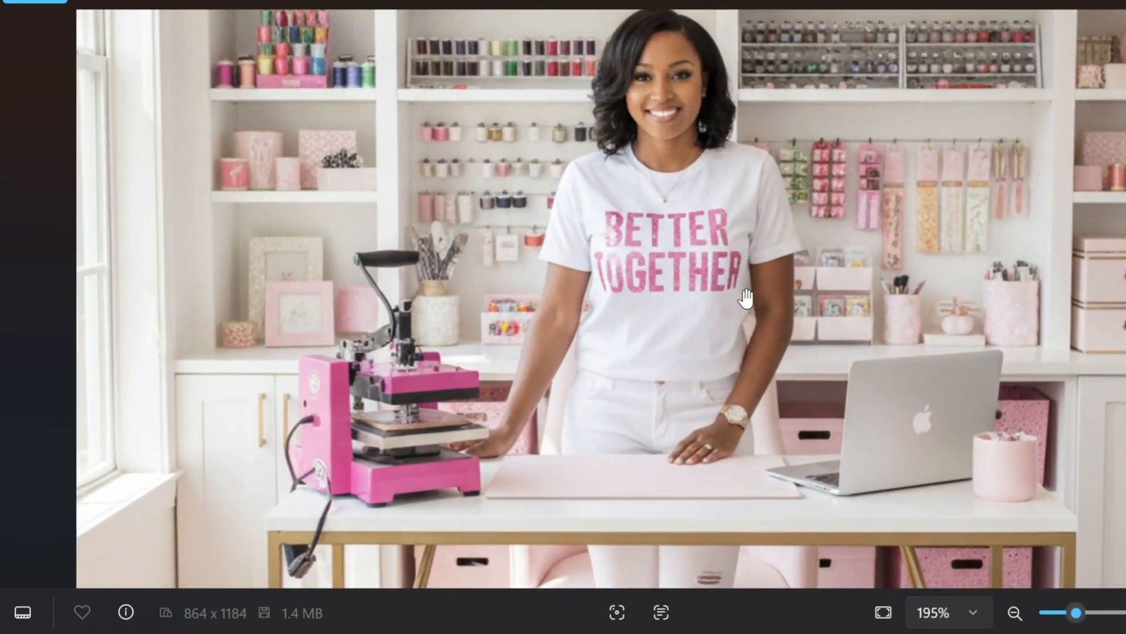
- Inspect the woman's face, hair and shirt up close in the photo viewer, and compare them with the whole scene
{"action": "scroll", "coordinate": [748, 298], "scroll_direction": "up", "scroll_amount": 5}
{"action": "left_click_drag", "start_coordinate": [719, 222], "coordinate": [676, 496]}
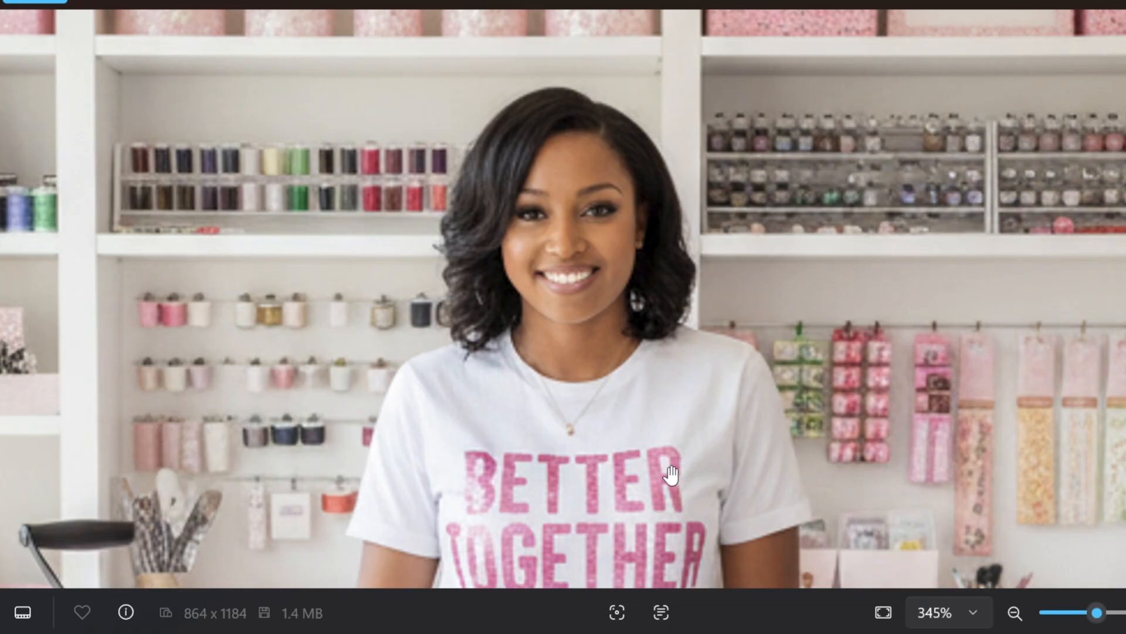
{"action": "scroll", "coordinate": [690, 325], "scroll_direction": "down", "scroll_amount": 6}
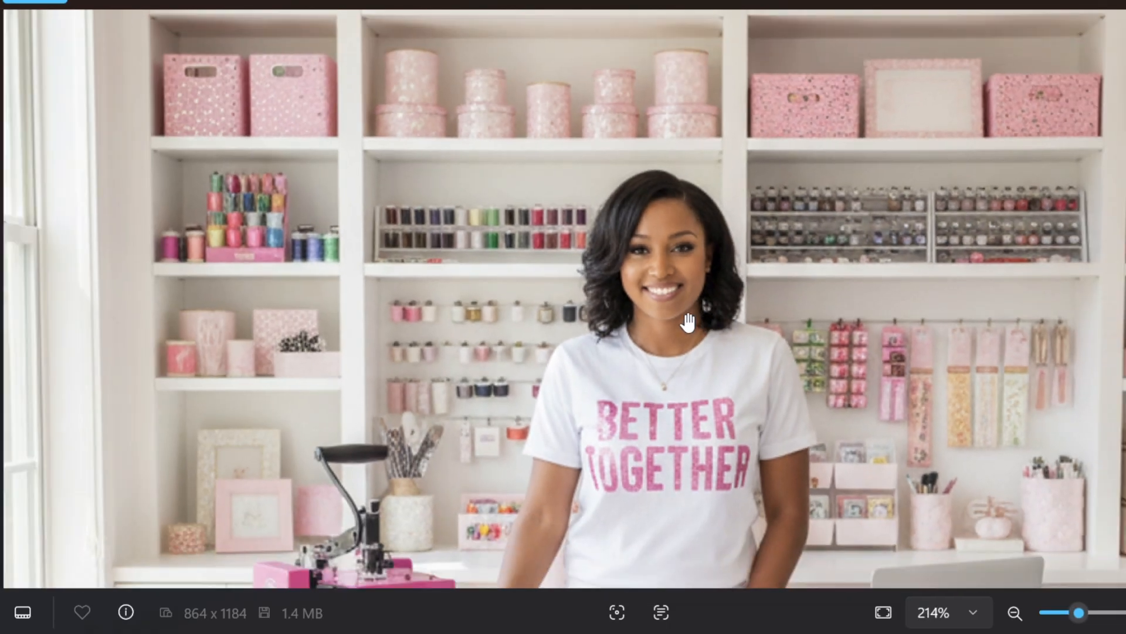
{"action": "scroll", "coordinate": [690, 327], "scroll_direction": "down", "scroll_amount": 1}
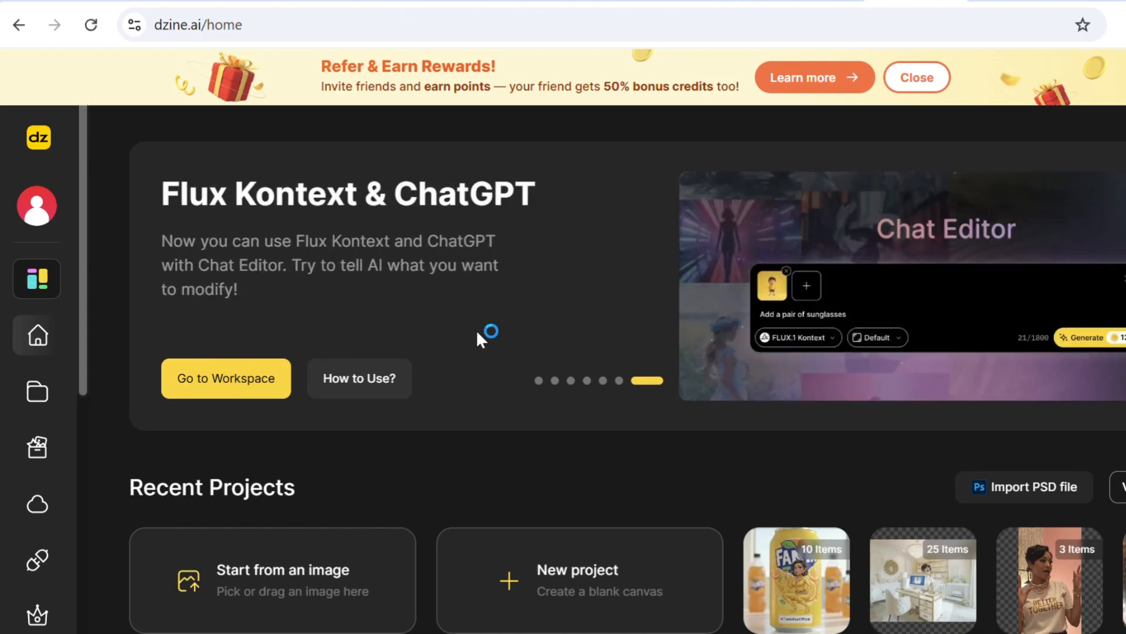
- Switch to Dzine and open the image-to-video tool from its home page's popular tools
{"action": "scroll", "coordinate": [476, 330], "scroll_direction": "down", "scroll_amount": 2}
{"action": "scroll", "coordinate": [478, 341], "scroll_direction": "down", "scroll_amount": 2}
{"action": "scroll", "coordinate": [478, 342], "scroll_direction": "down", "scroll_amount": 2}
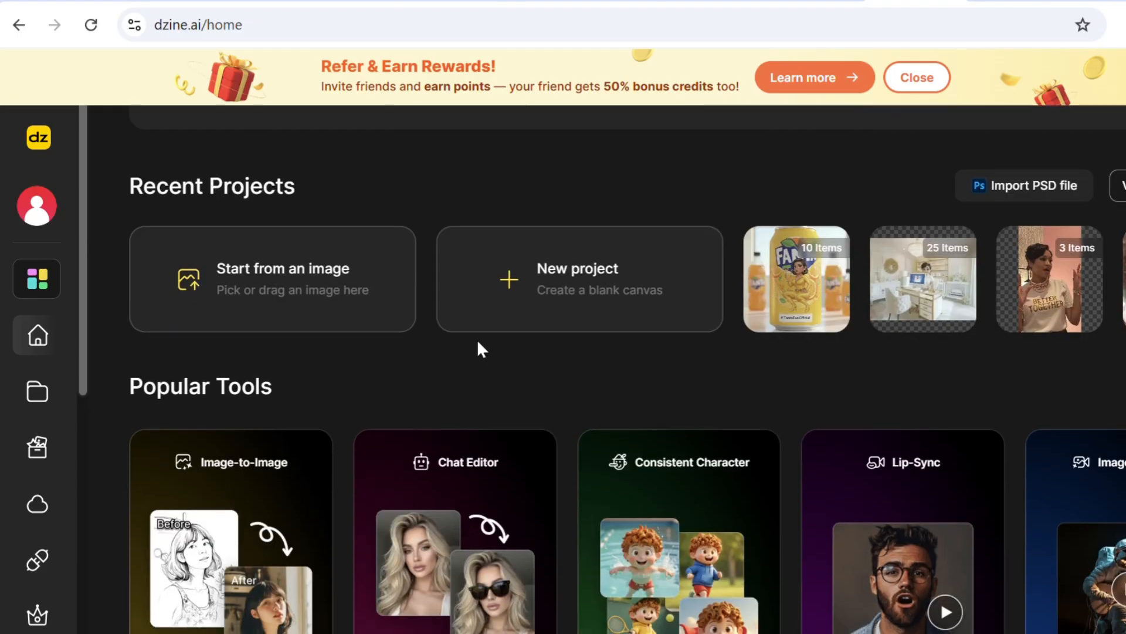
{"action": "scroll", "coordinate": [480, 348], "scroll_direction": "down", "scroll_amount": 2}
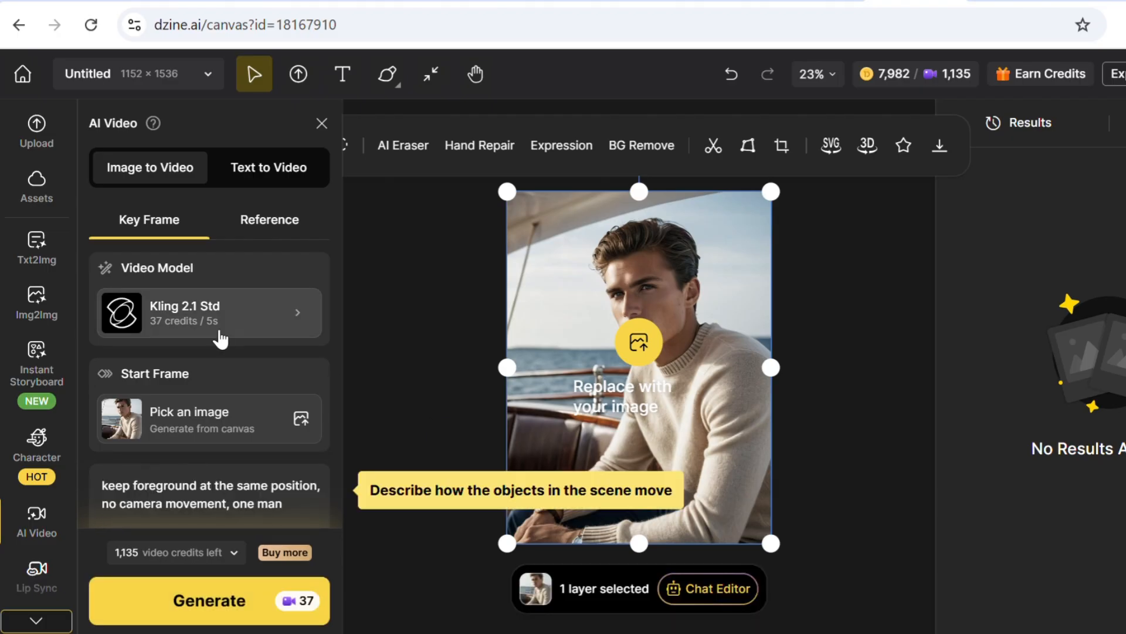
- Replace the sample photo on the canvas with the newest Gemini_Generated_Image_3xbq633xbq633xbq file from the Downloads folder
{"action": "left_click", "coordinate": [646, 351]}
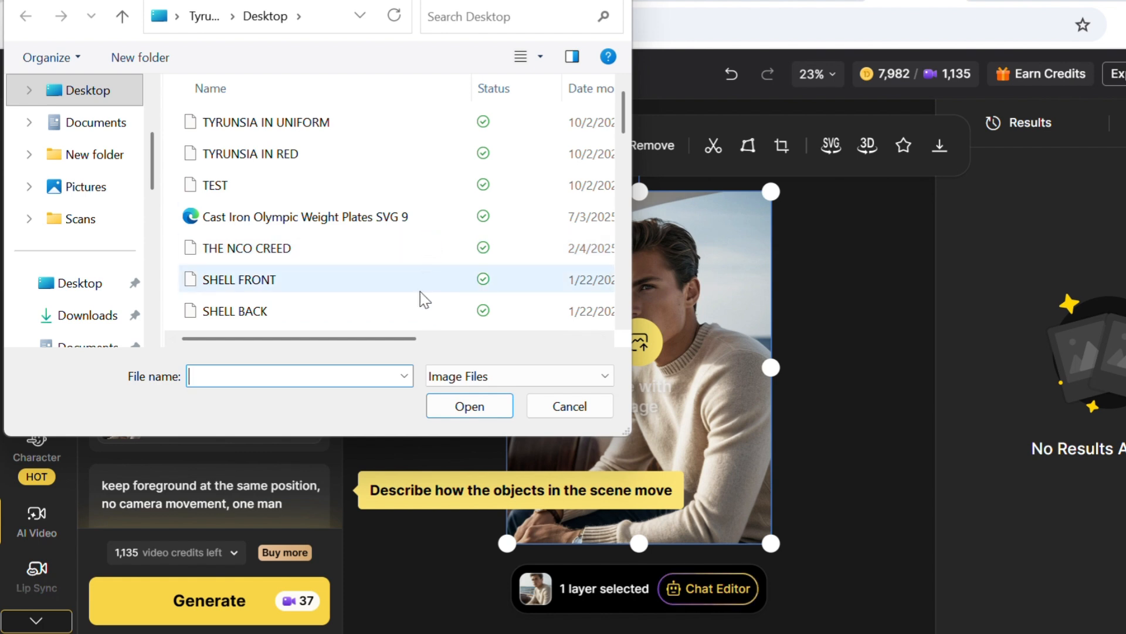
{"action": "left_click_drag", "start_coordinate": [404, 339], "coordinate": [411, 337]}
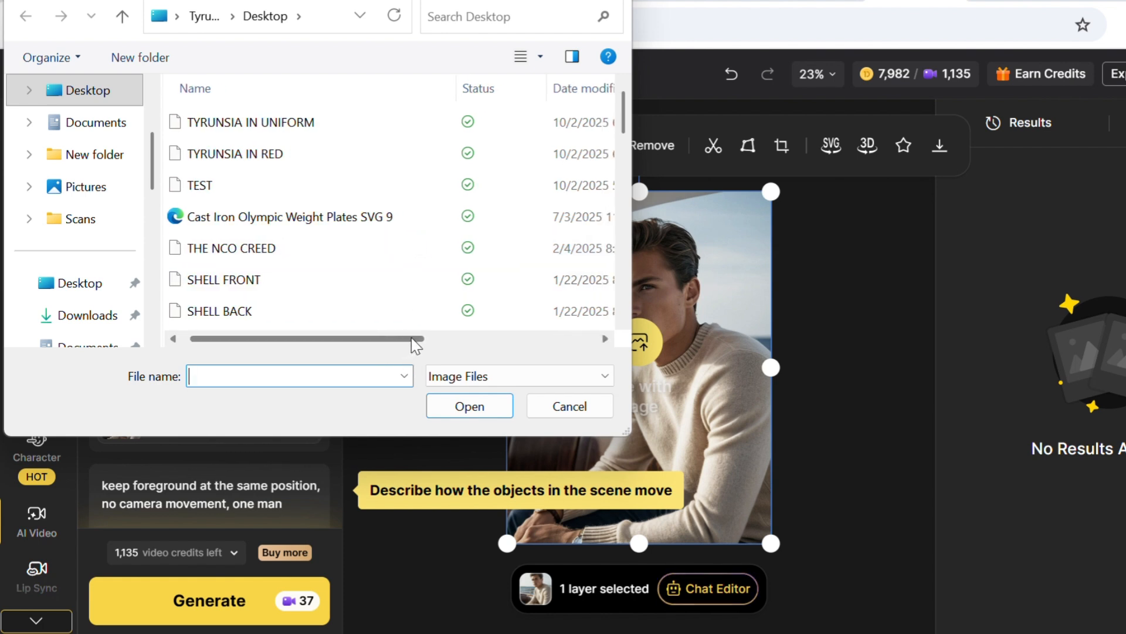
{"action": "left_click", "coordinate": [88, 315]}
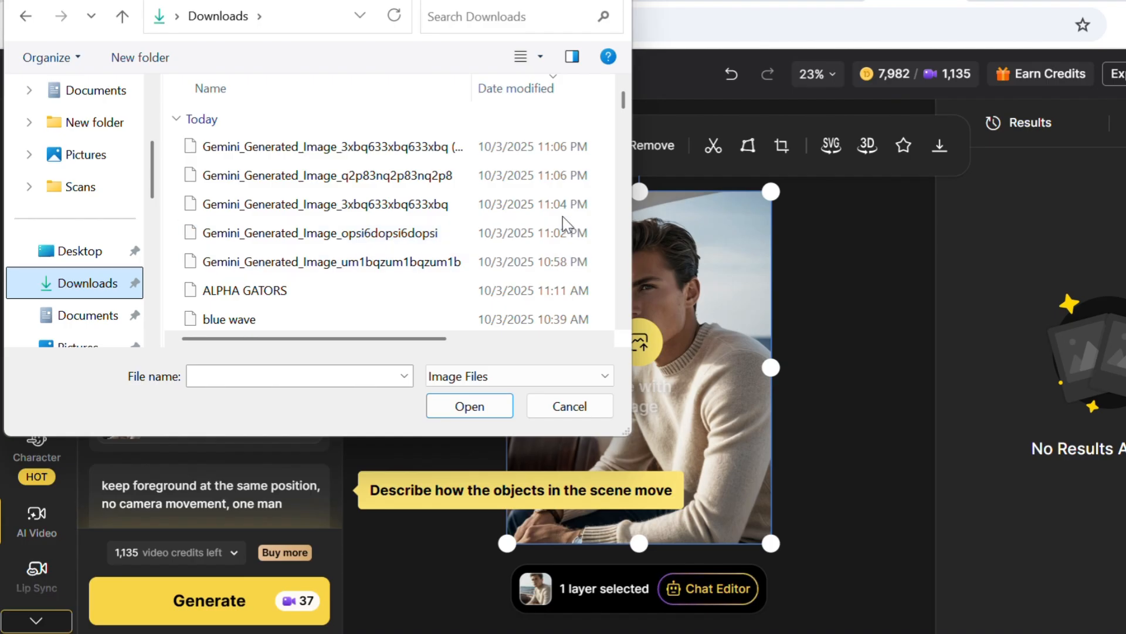
{"action": "left_click", "coordinate": [556, 151]}
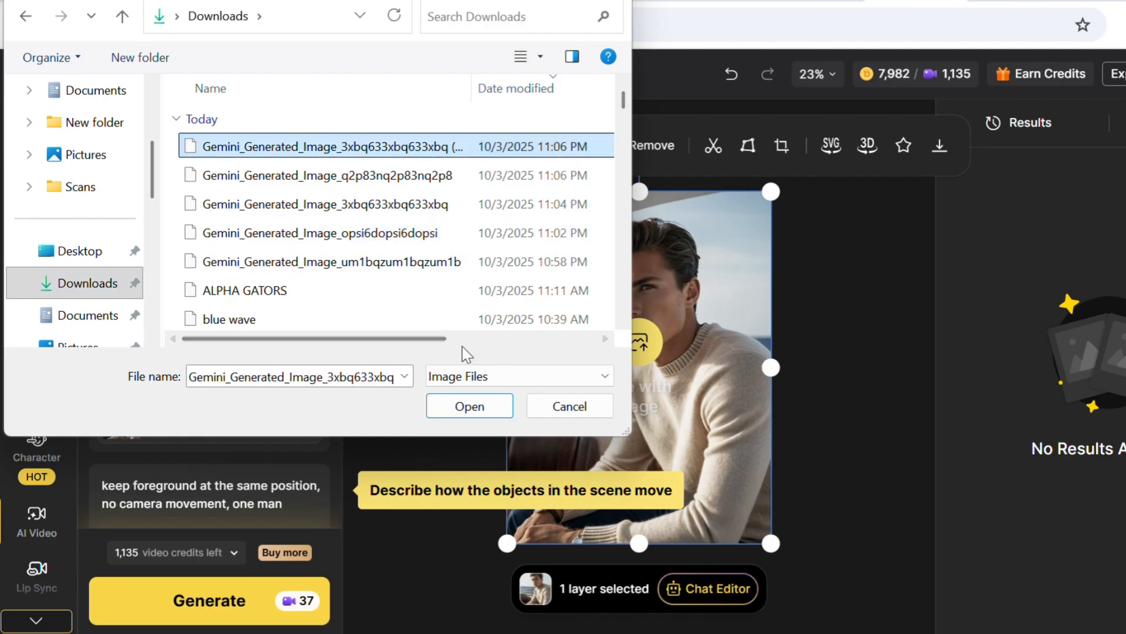
{"action": "left_click", "coordinate": [312, 152]}
{"action": "left_click", "coordinate": [455, 405]}
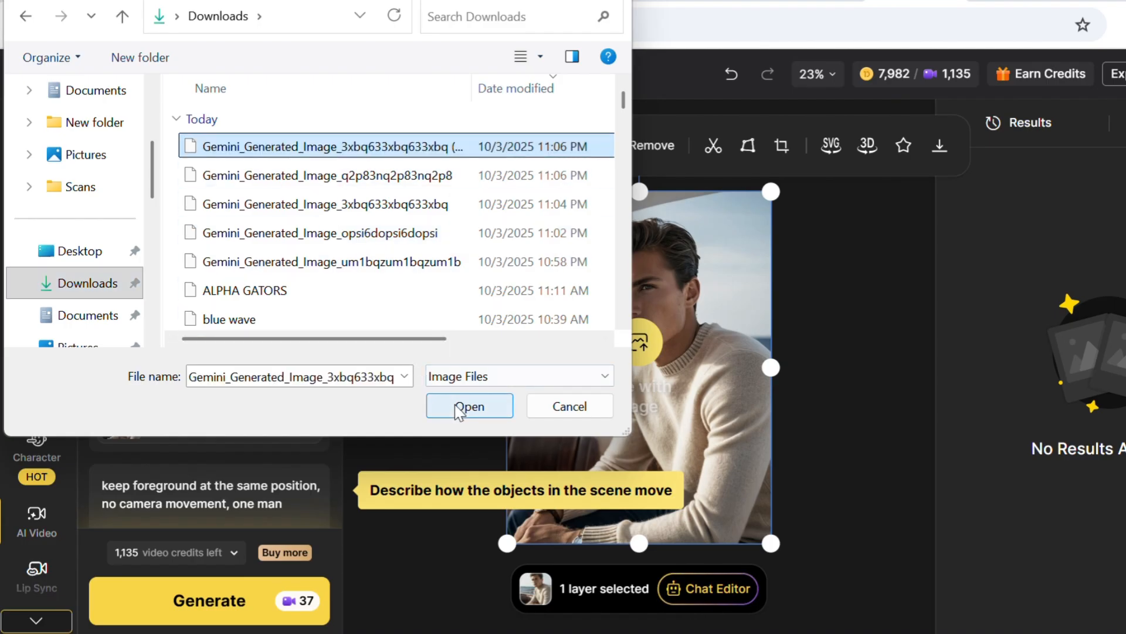
{"action": "left_click", "coordinate": [477, 411]}
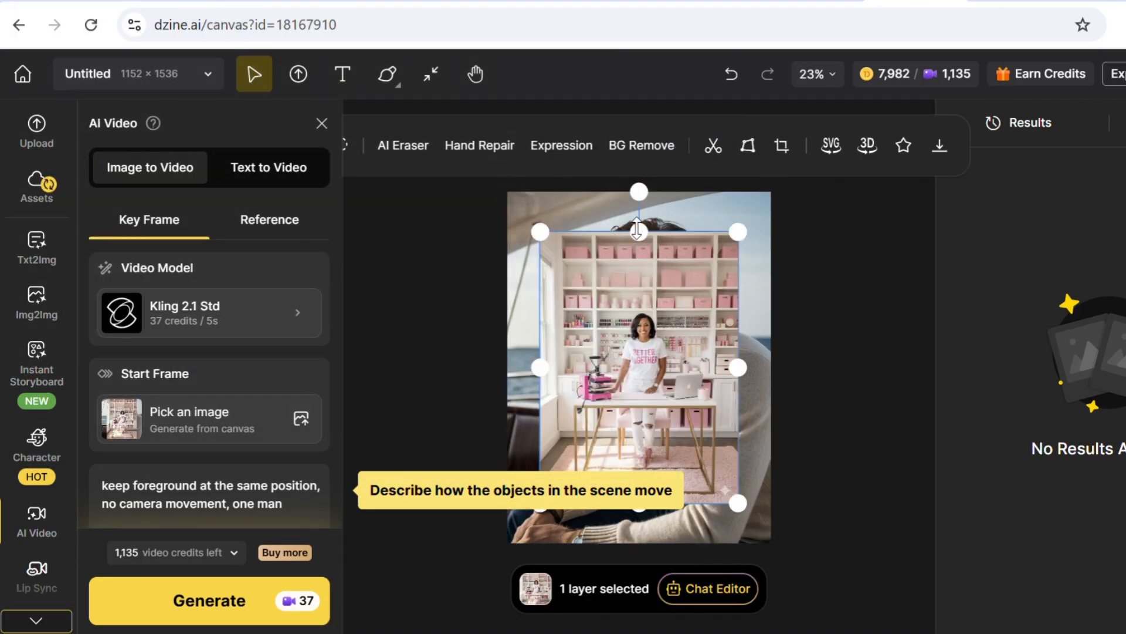
- Enlarge the craft room image at opposite corners until it covers the sample photo and fills the canvas
{"action": "left_click_drag", "start_coordinate": [541, 232], "coordinate": [510, 189]}
{"action": "left_click_drag", "start_coordinate": [747, 511], "coordinate": [765, 537]}
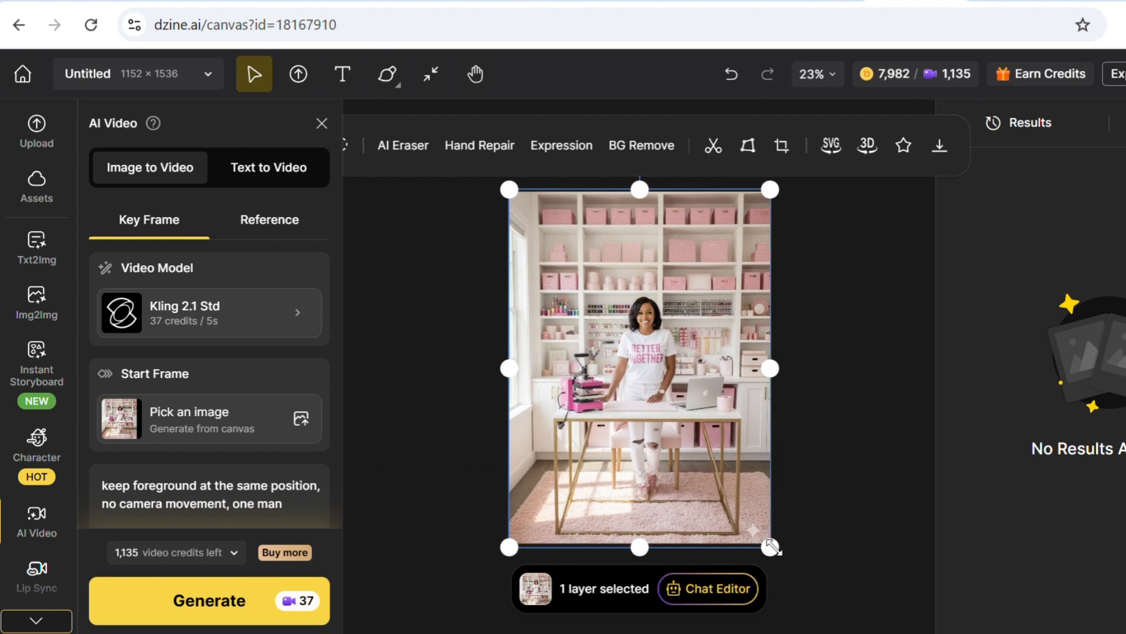
{"action": "left_click", "coordinate": [824, 502]}
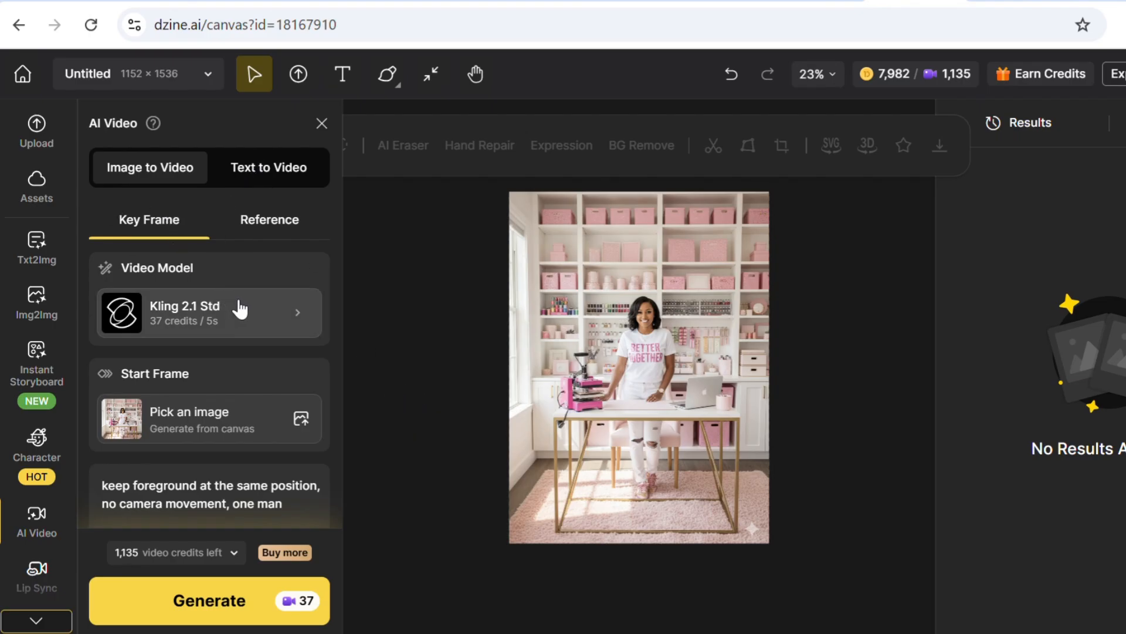
- Set the project's aspect ratio to 16:9 at 1536 × 864 and apply it
{"action": "left_click", "coordinate": [204, 82]}
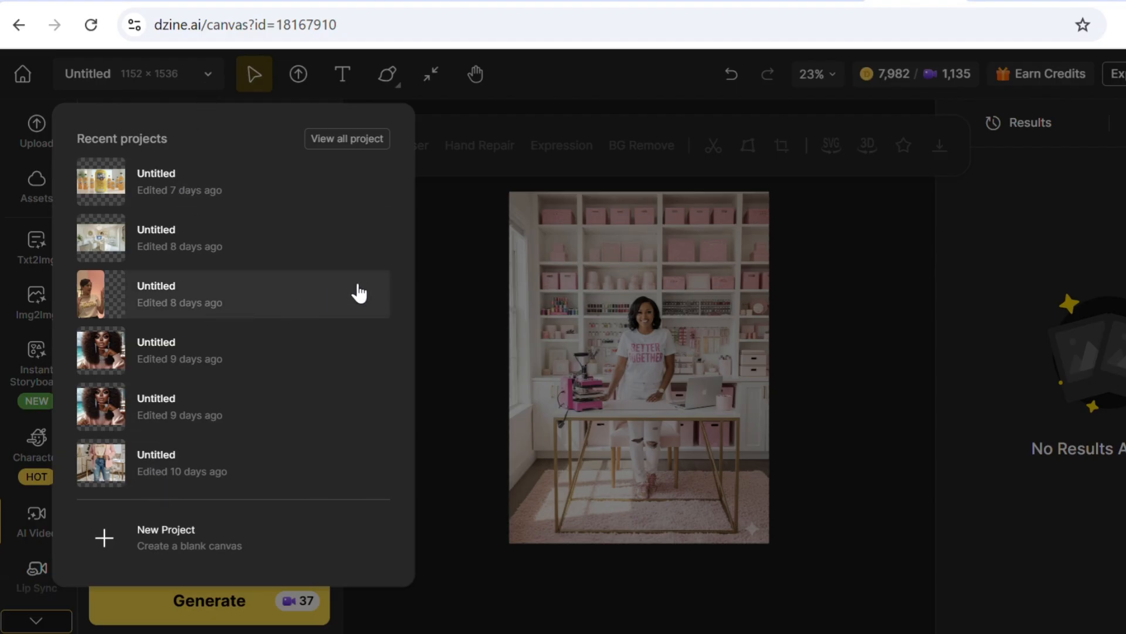
{"action": "left_click", "coordinate": [447, 290]}
{"action": "left_click", "coordinate": [95, 73]}
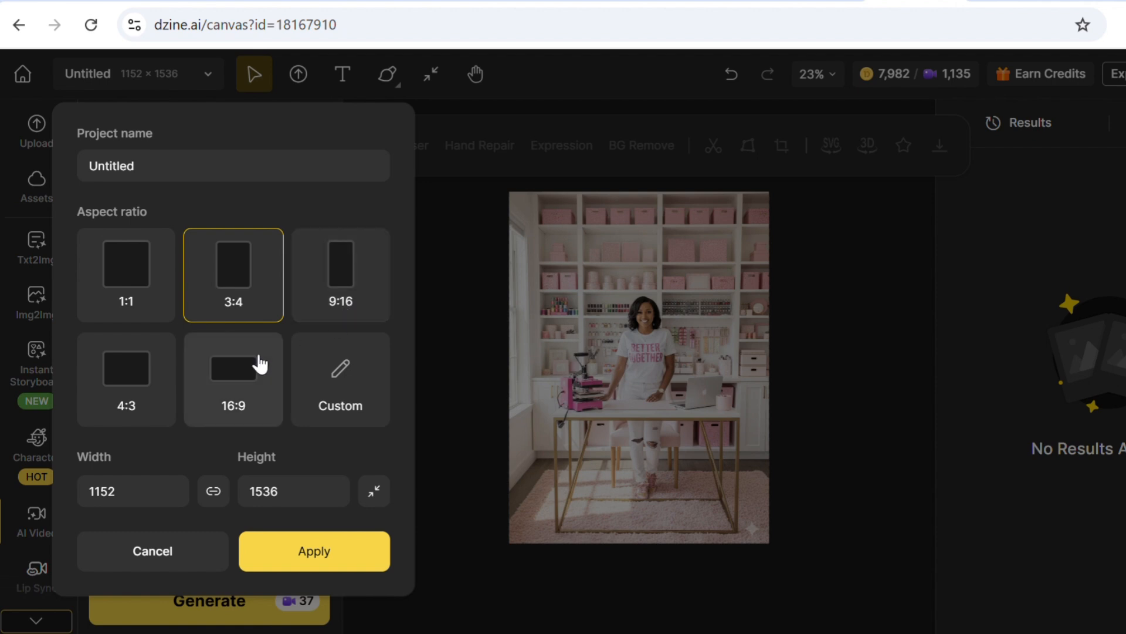
{"action": "left_click", "coordinate": [229, 387]}
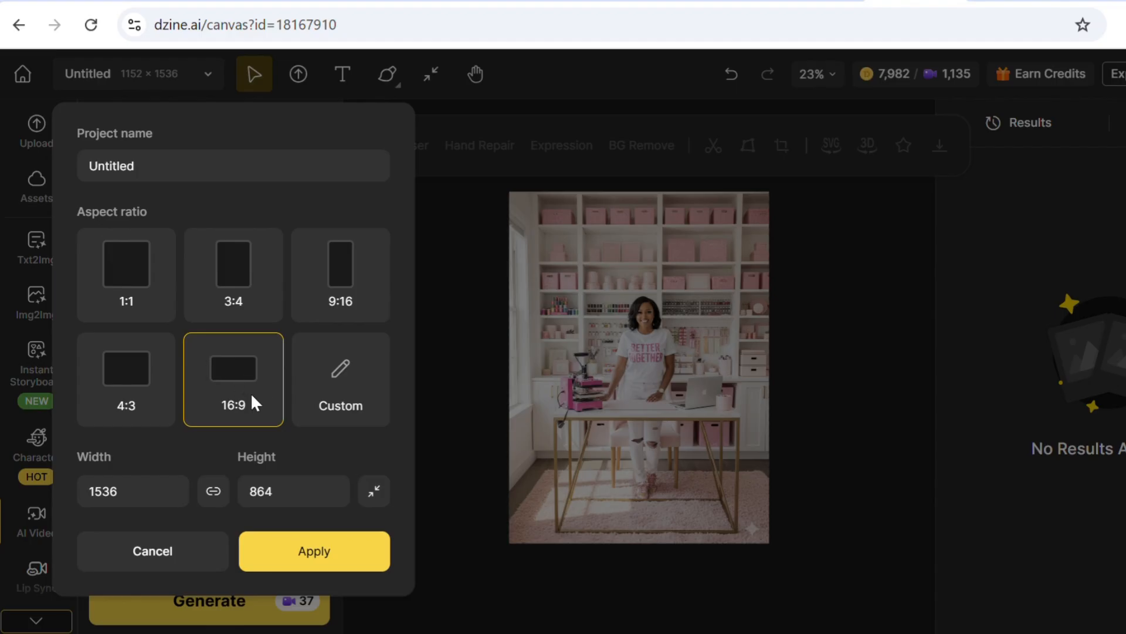
{"action": "left_click", "coordinate": [304, 560]}
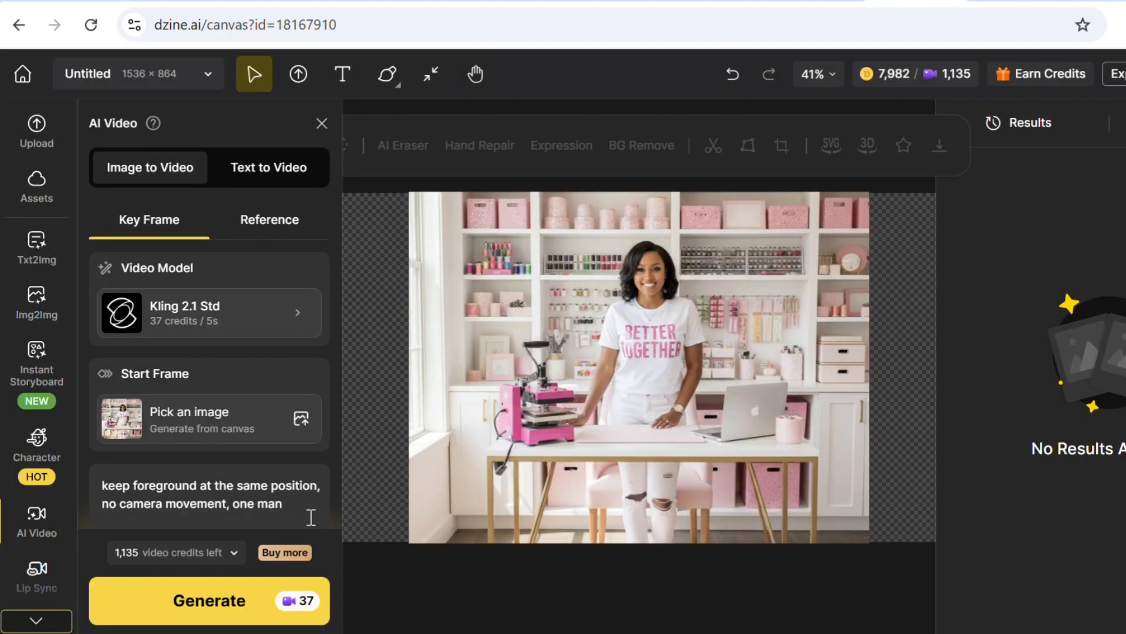
- Resize the craft room image slightly and place it near the middle of the widescreen canvas
{"action": "left_click", "coordinate": [472, 384]}
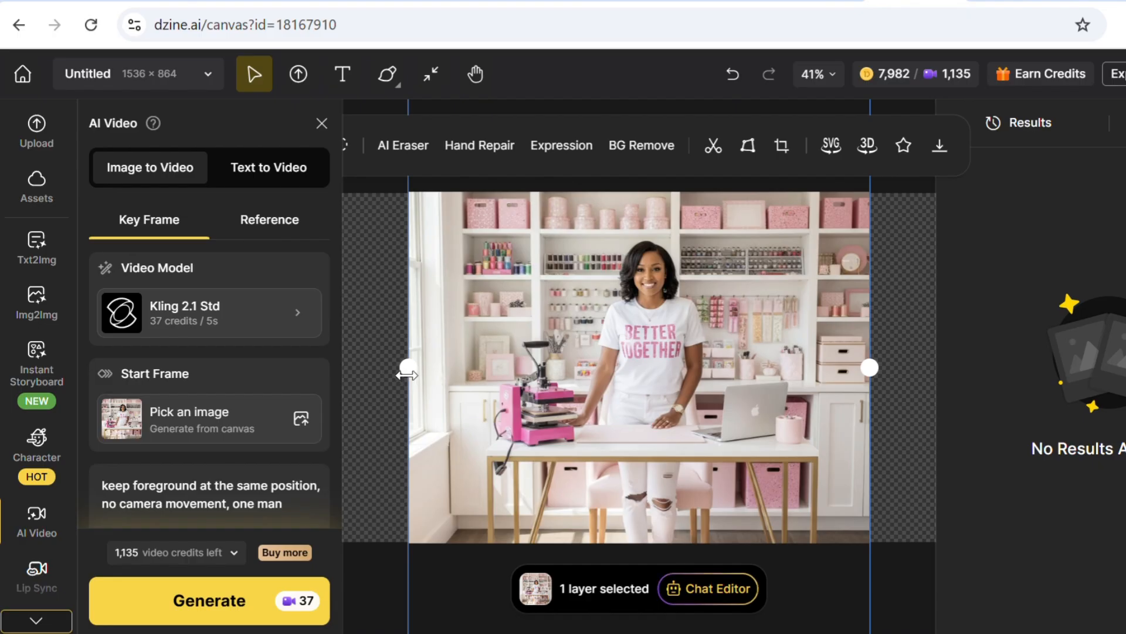
{"action": "left_click_drag", "start_coordinate": [409, 375], "coordinate": [358, 368]}
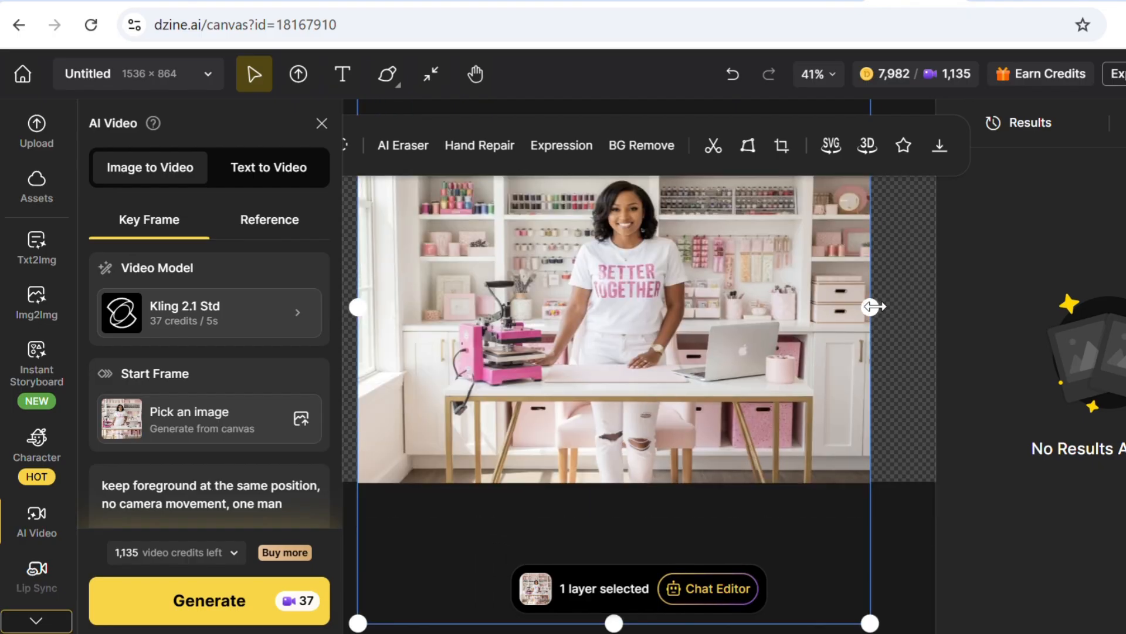
{"action": "left_click_drag", "start_coordinate": [870, 307], "coordinate": [827, 307]}
{"action": "left_click_drag", "start_coordinate": [709, 355], "coordinate": [741, 384]}
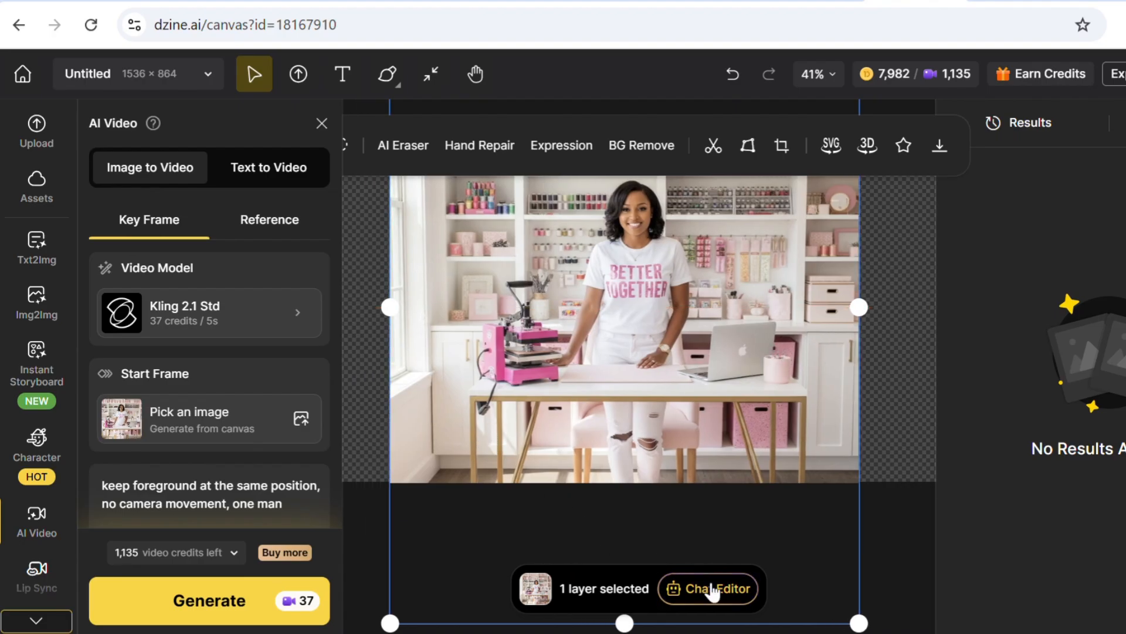
- Browse the available video models and choose Kling 2.1 Pro
{"action": "left_click", "coordinate": [225, 325]}
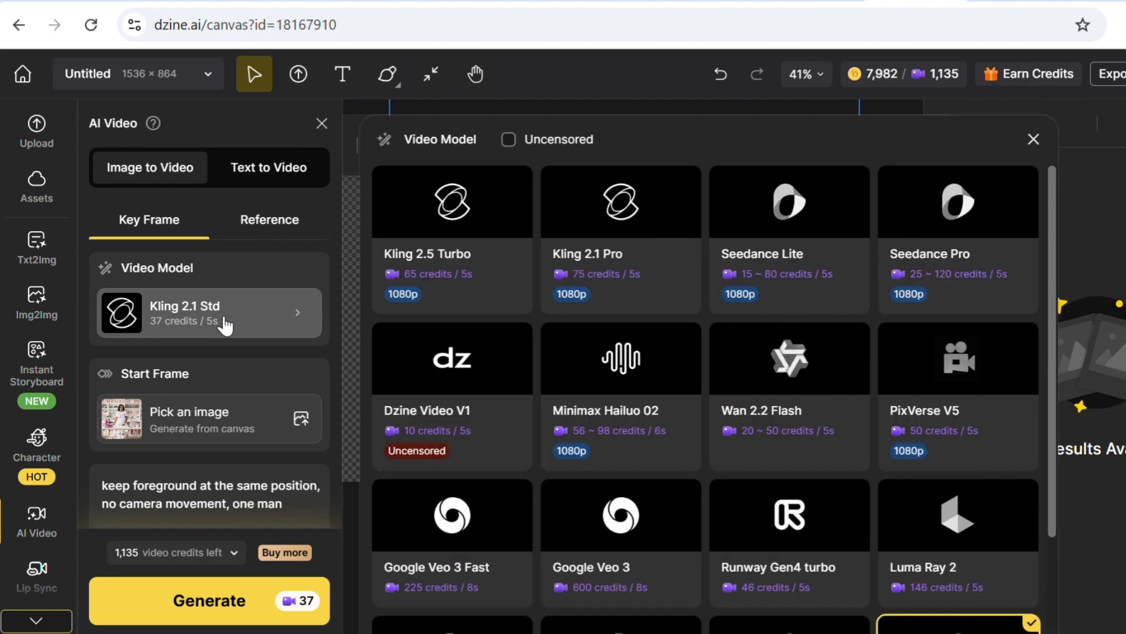
{"action": "scroll", "coordinate": [749, 377], "scroll_direction": "down", "scroll_amount": 4}
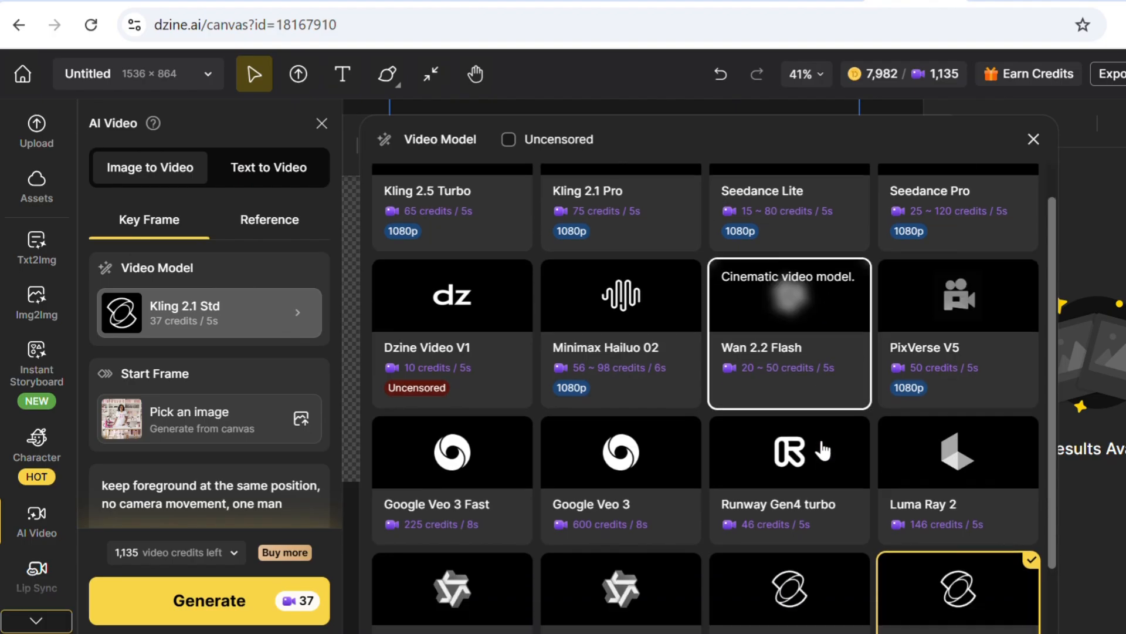
{"action": "scroll", "coordinate": [821, 446], "scroll_direction": "down", "scroll_amount": 1}
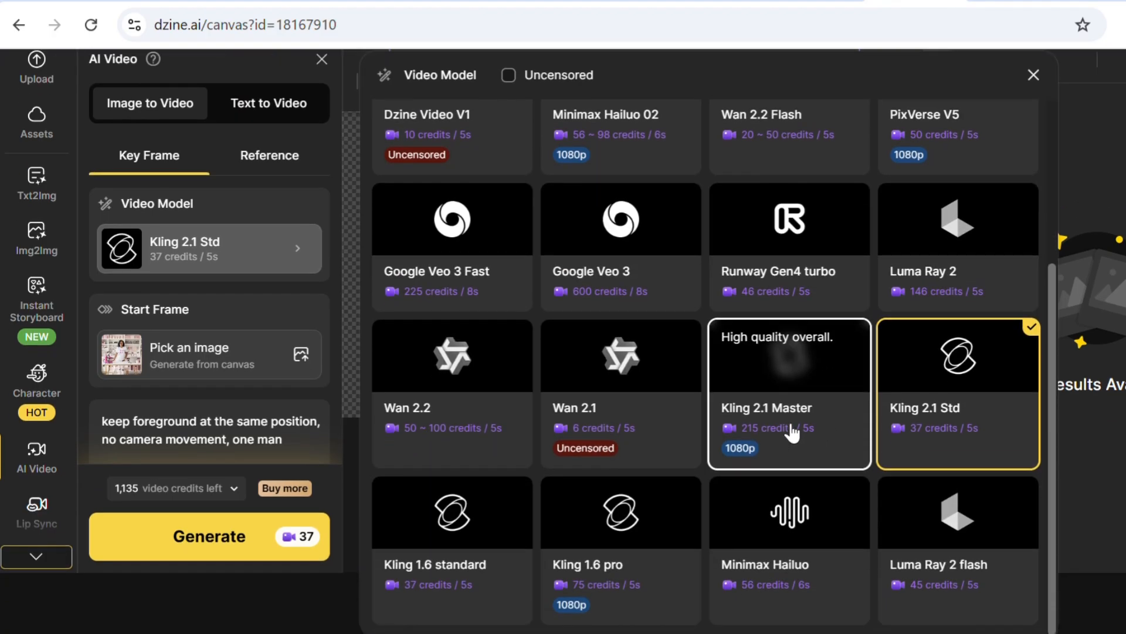
{"action": "scroll", "coordinate": [793, 433], "scroll_direction": "up", "scroll_amount": 3}
{"action": "scroll", "coordinate": [646, 381], "scroll_direction": "up", "scroll_amount": 1}
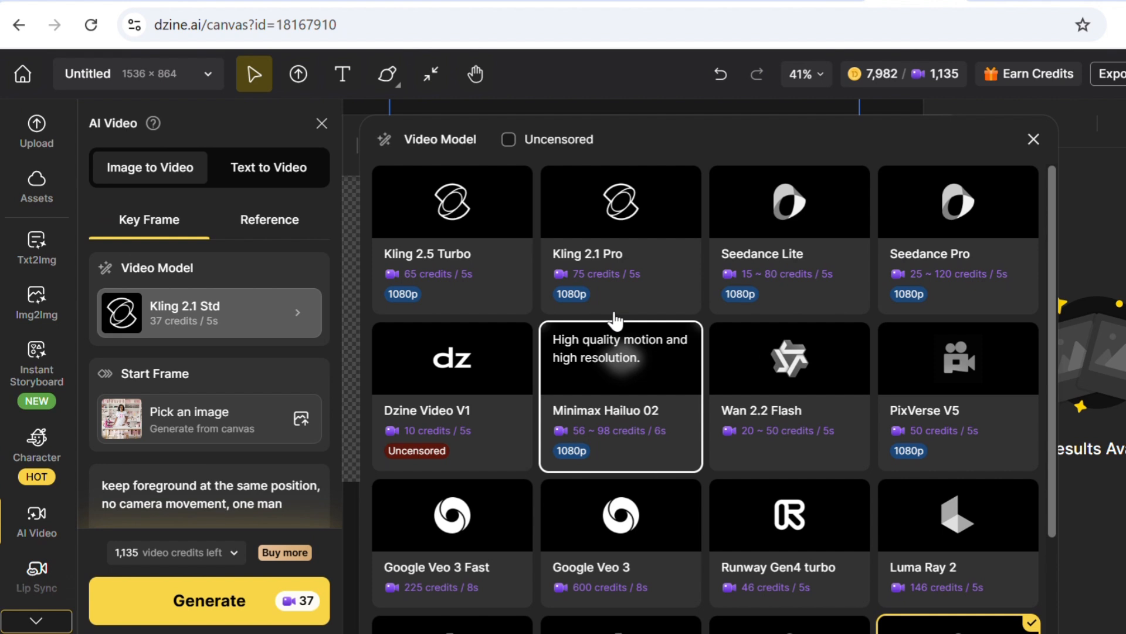
{"action": "left_click", "coordinate": [629, 239]}
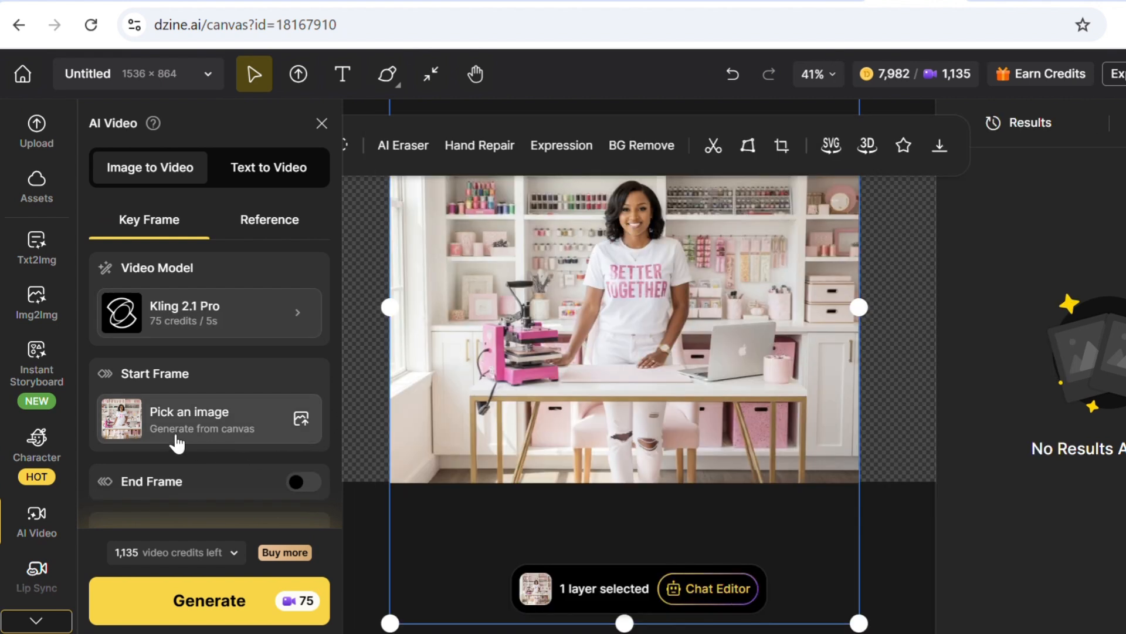
- Set the video duration to 10s, leaving the other generation settings as they are
{"action": "scroll", "coordinate": [193, 430], "scroll_direction": "down", "scroll_amount": 4}
{"action": "scroll", "coordinate": [192, 429], "scroll_direction": "up", "scroll_amount": 2}
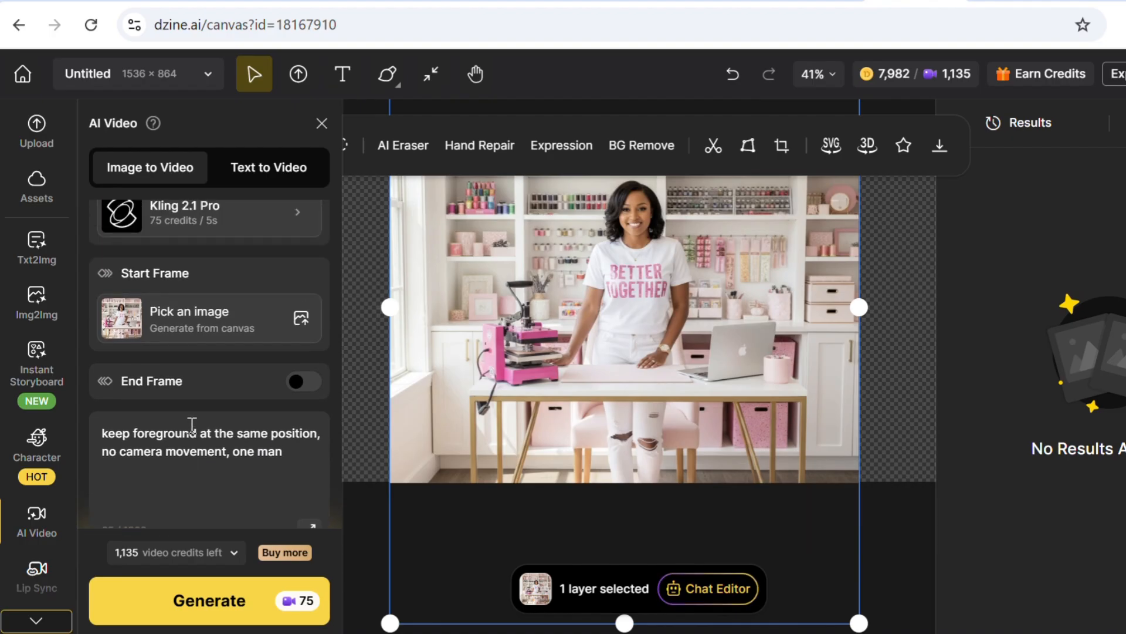
{"action": "scroll", "coordinate": [205, 437], "scroll_direction": "down", "scroll_amount": 2}
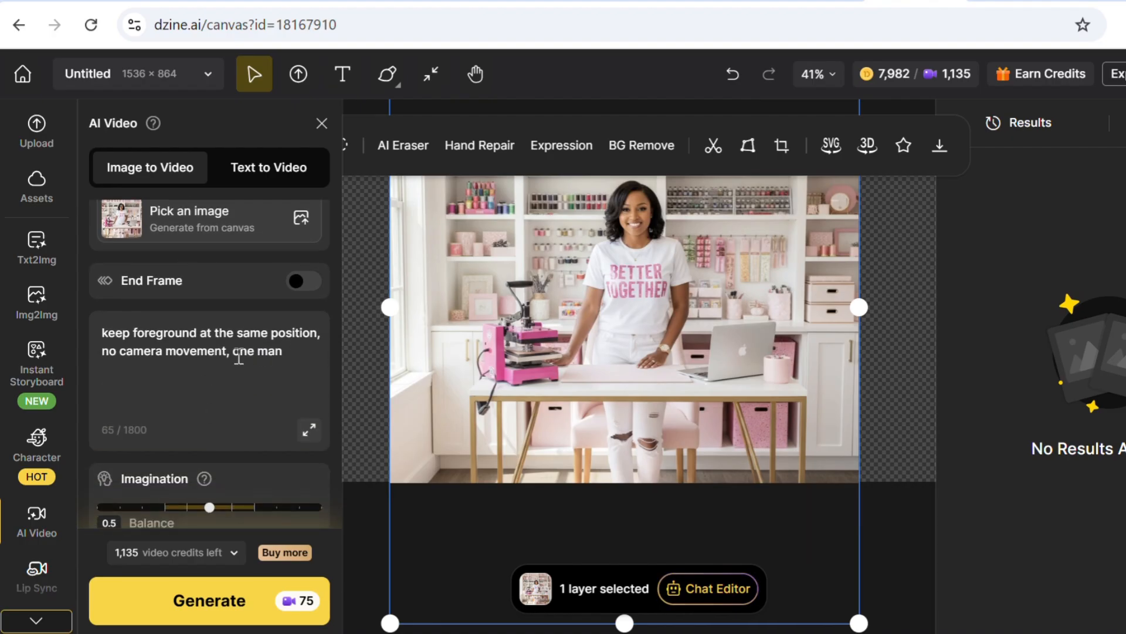
{"action": "scroll", "coordinate": [234, 359], "scroll_direction": "down", "scroll_amount": 3}
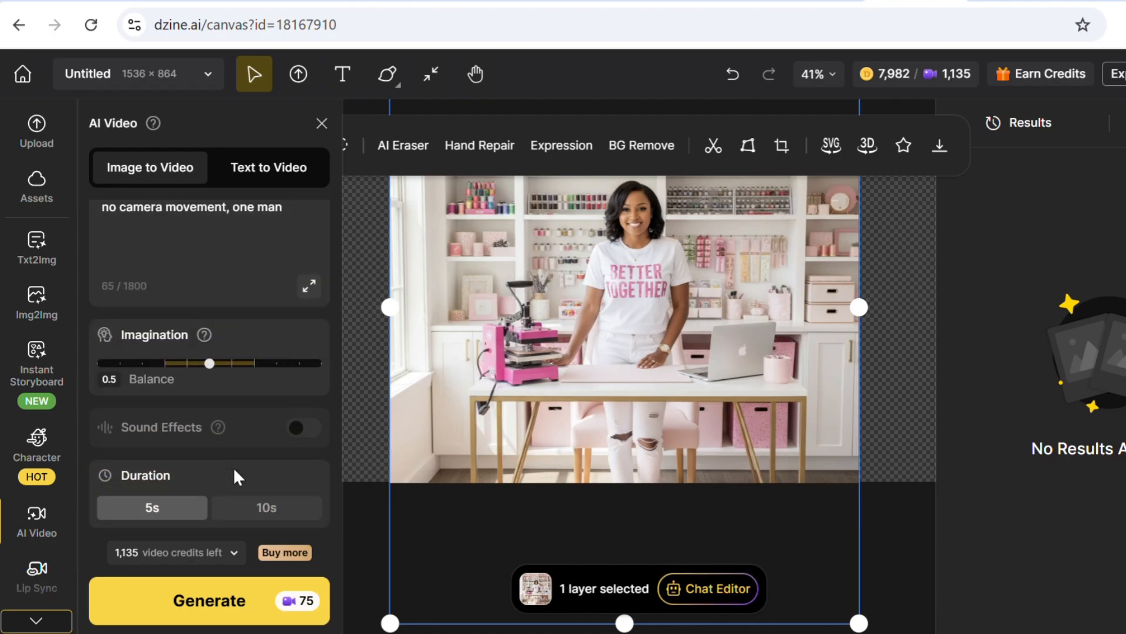
{"action": "left_click", "coordinate": [260, 515]}
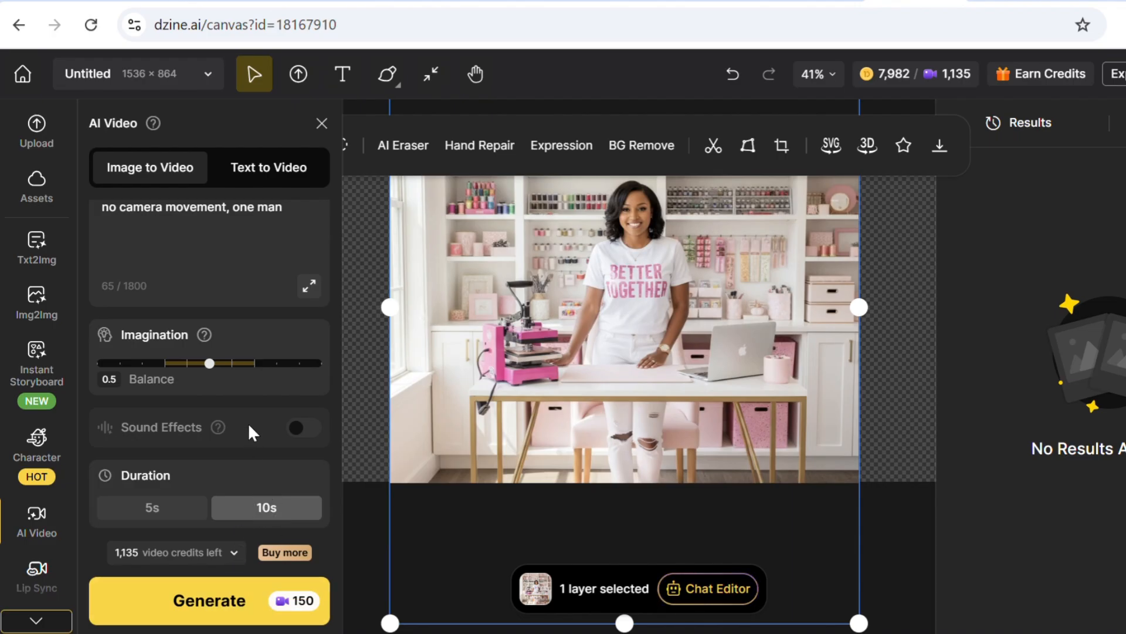
- Replace the default video prompt with "she is looking directly into the camera and speaking to her viewers"
{"action": "scroll", "coordinate": [248, 422], "scroll_direction": "up", "scroll_amount": 6}
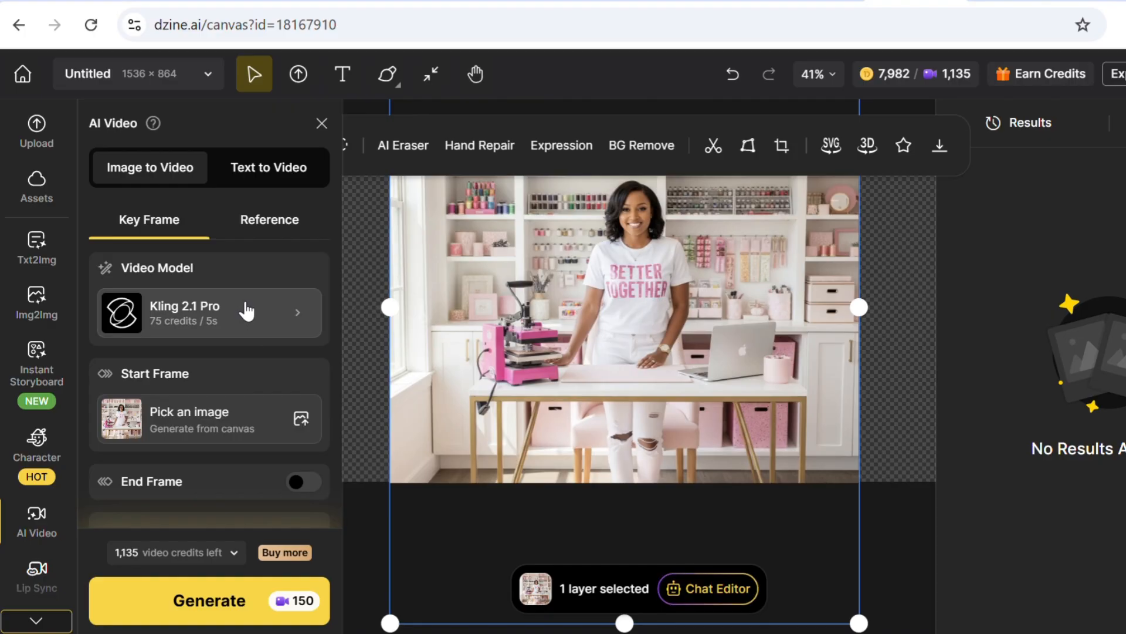
{"action": "scroll", "coordinate": [243, 320], "scroll_direction": "down", "scroll_amount": 3}
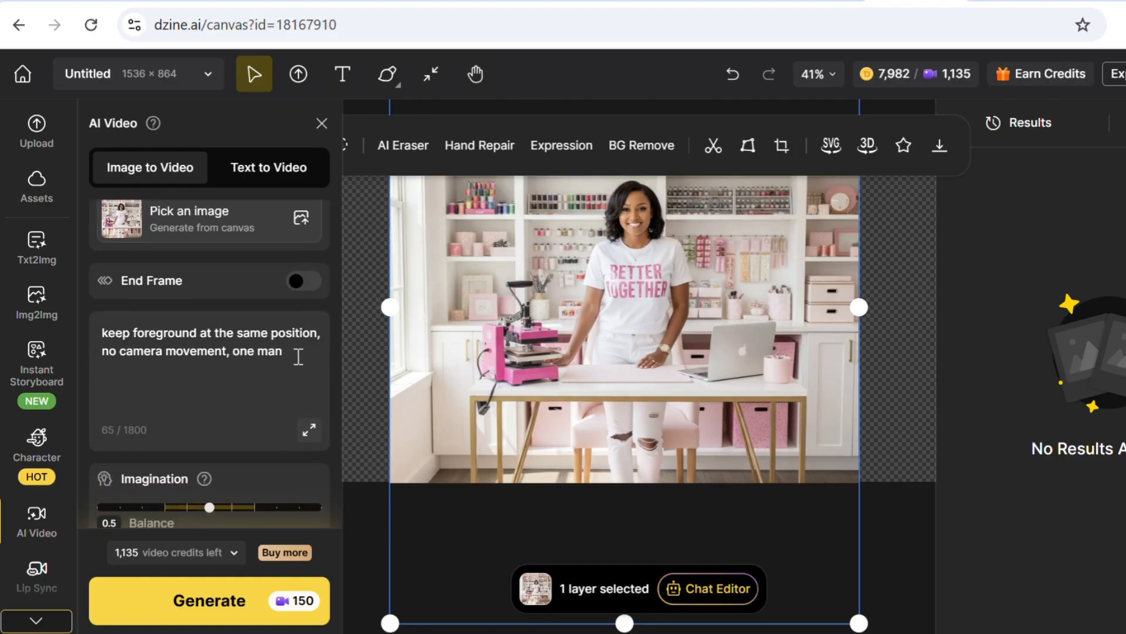
{"action": "left_click_drag", "start_coordinate": [296, 352], "coordinate": [113, 330]}
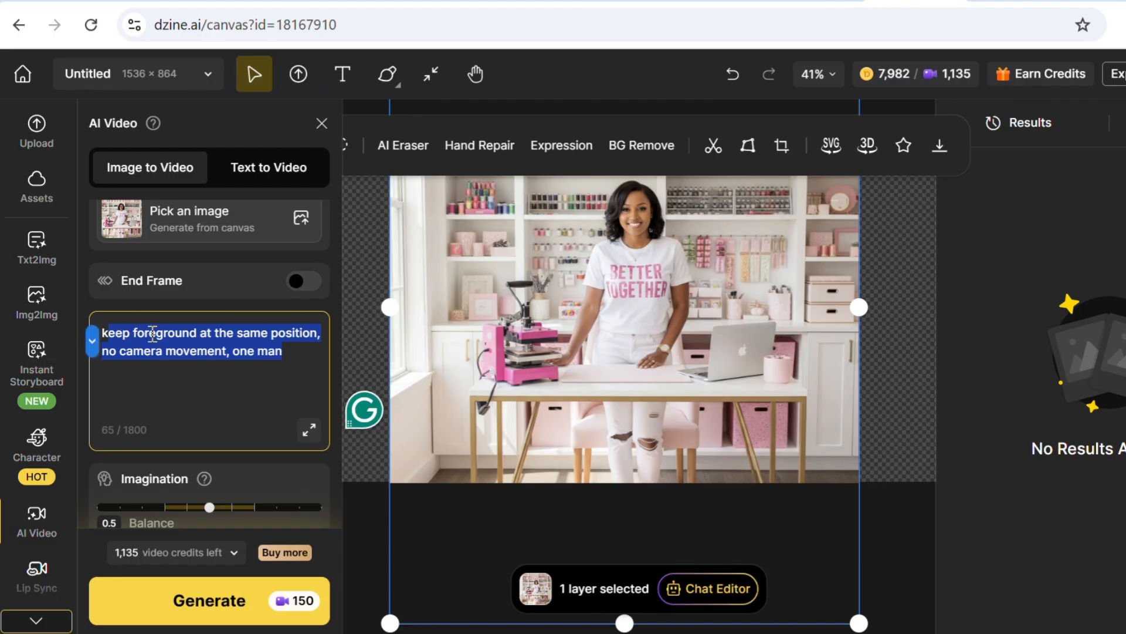
{"action": "key", "text": "BackSpace"}
{"action": "type", "text": "sh"}
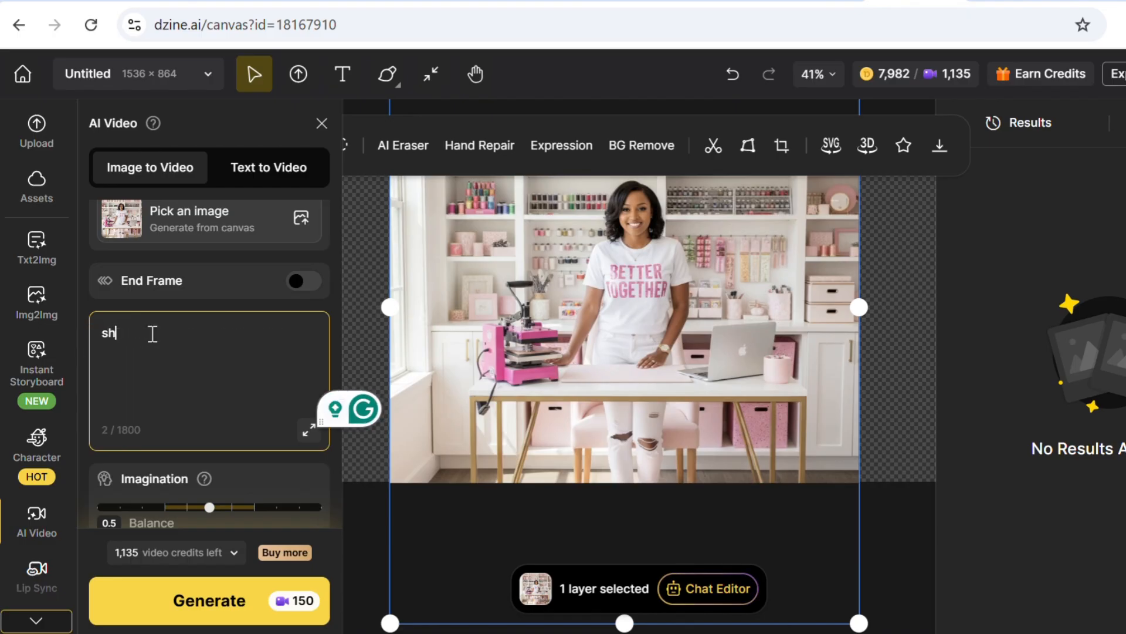
{"action": "type", "text": "e is looking"}
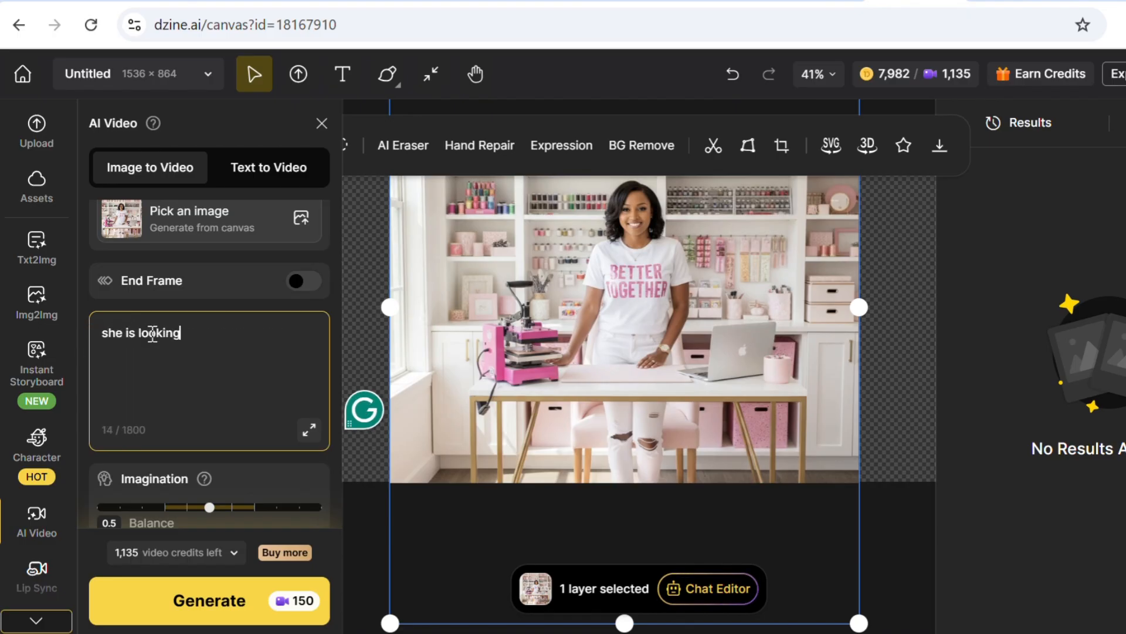
{"action": "type", "text": " directly in"}
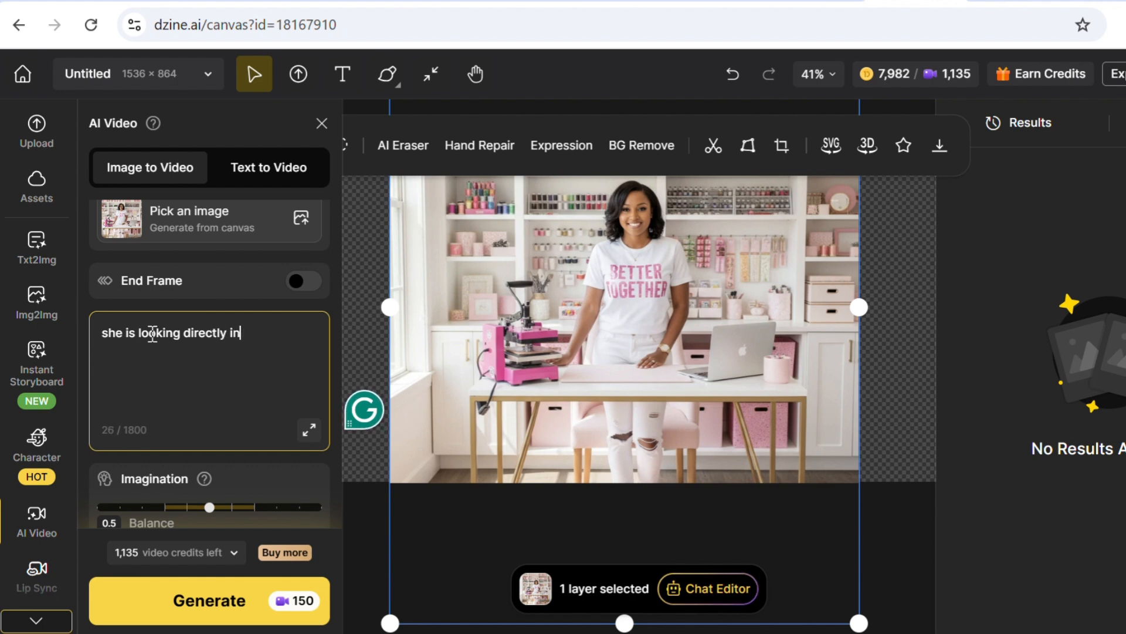
{"action": "type", "text": "to the camera"}
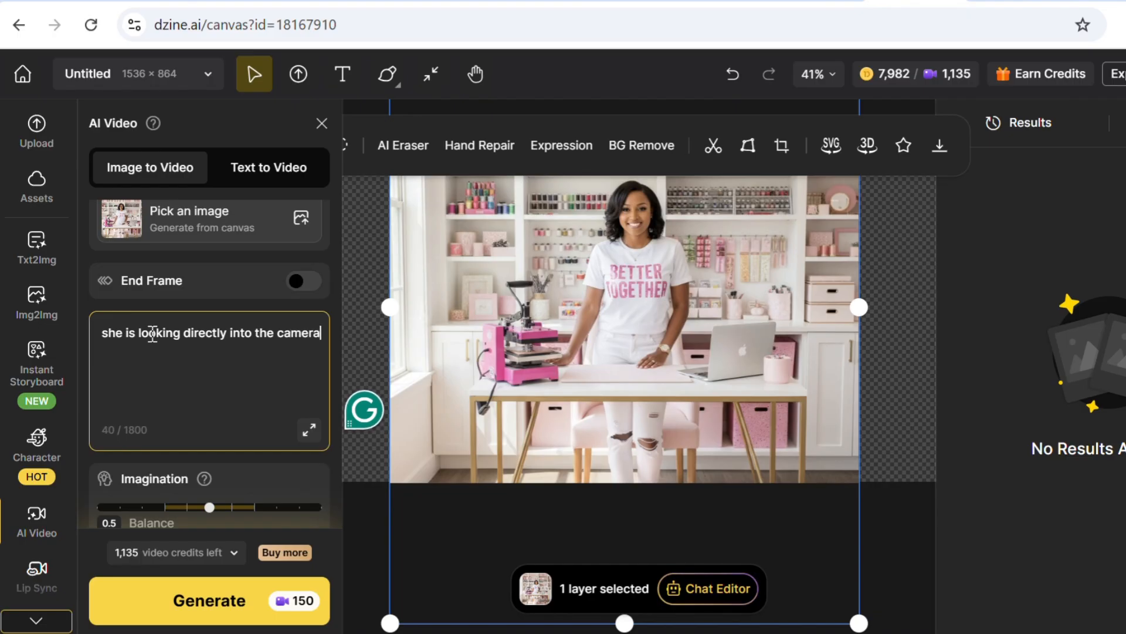
{"action": "type", "text": " and speaking "}
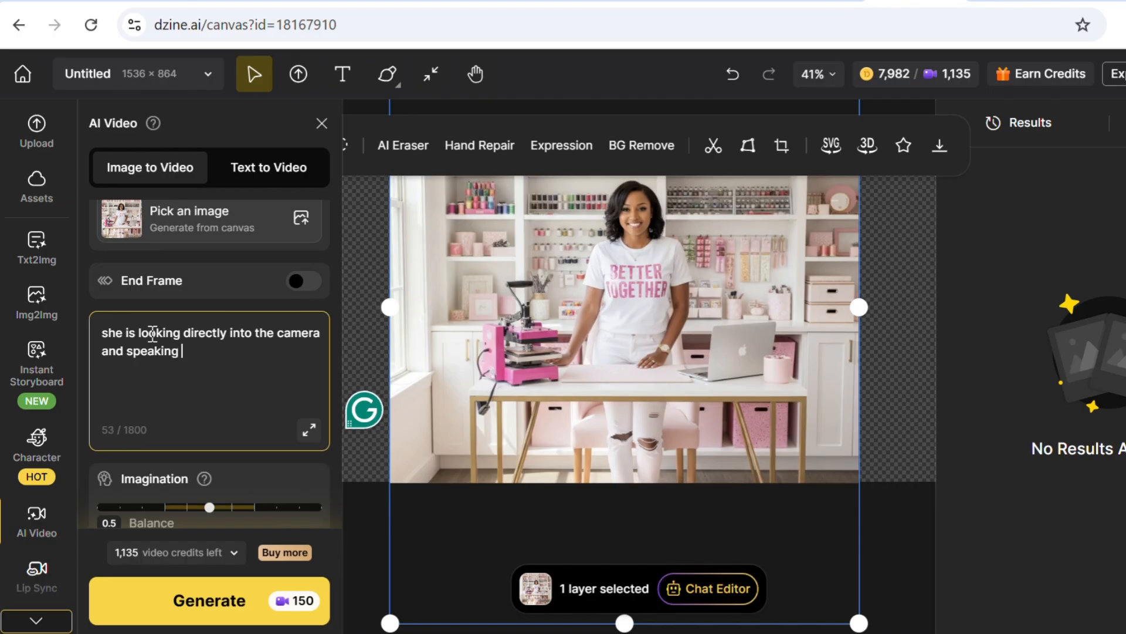
{"action": "type", "text": "to her viewers"}
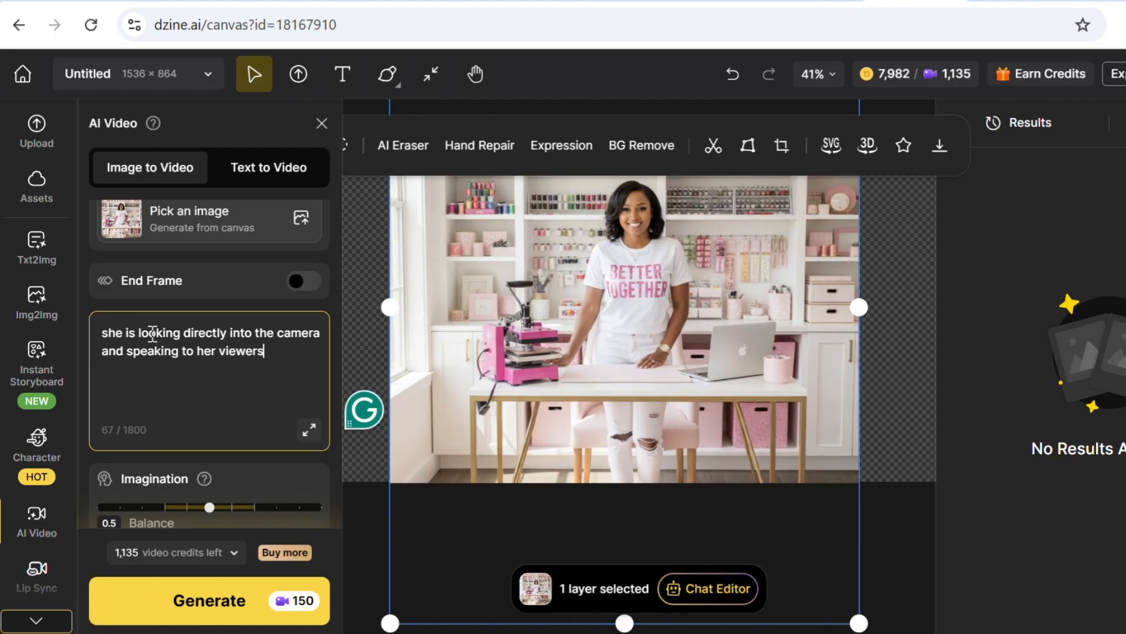
- Add the sentence "She is using life-like hand gestures." to the video prompt, accepting the suggested hyphenation of "life-like"
{"action": "type", "text": ". She "}
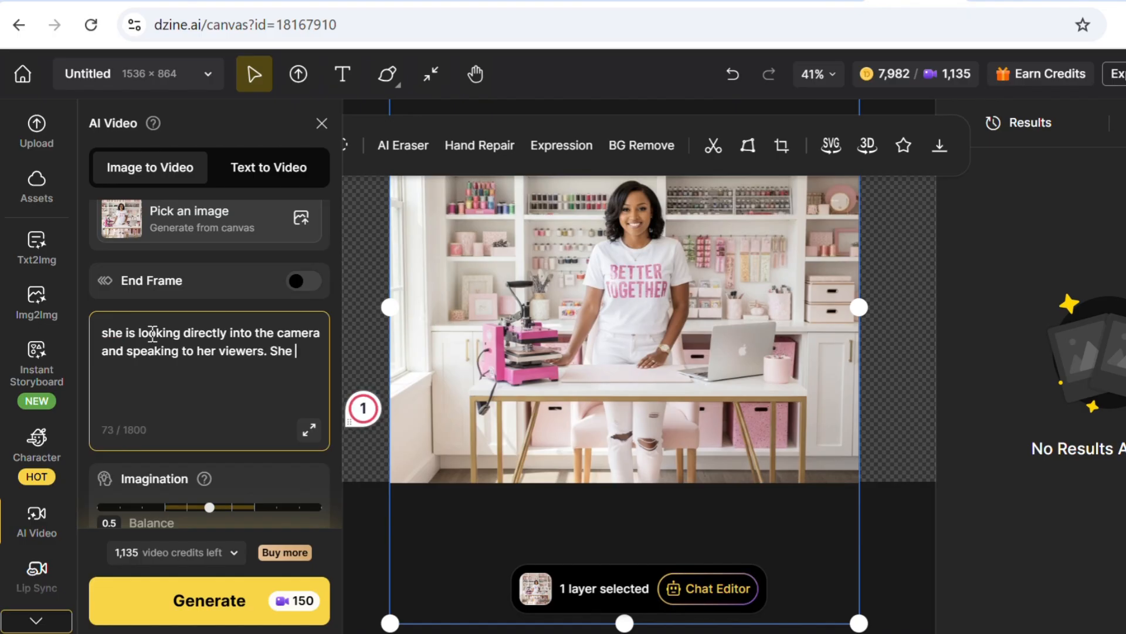
{"action": "type", "text": "is using "}
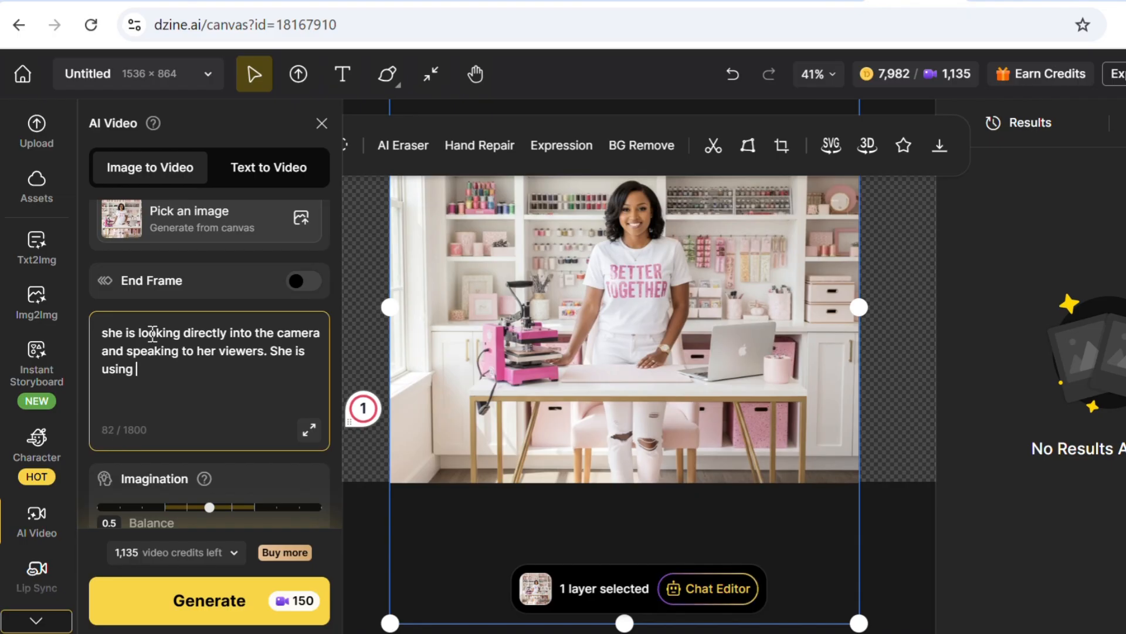
{"action": "type", "text": "life"}
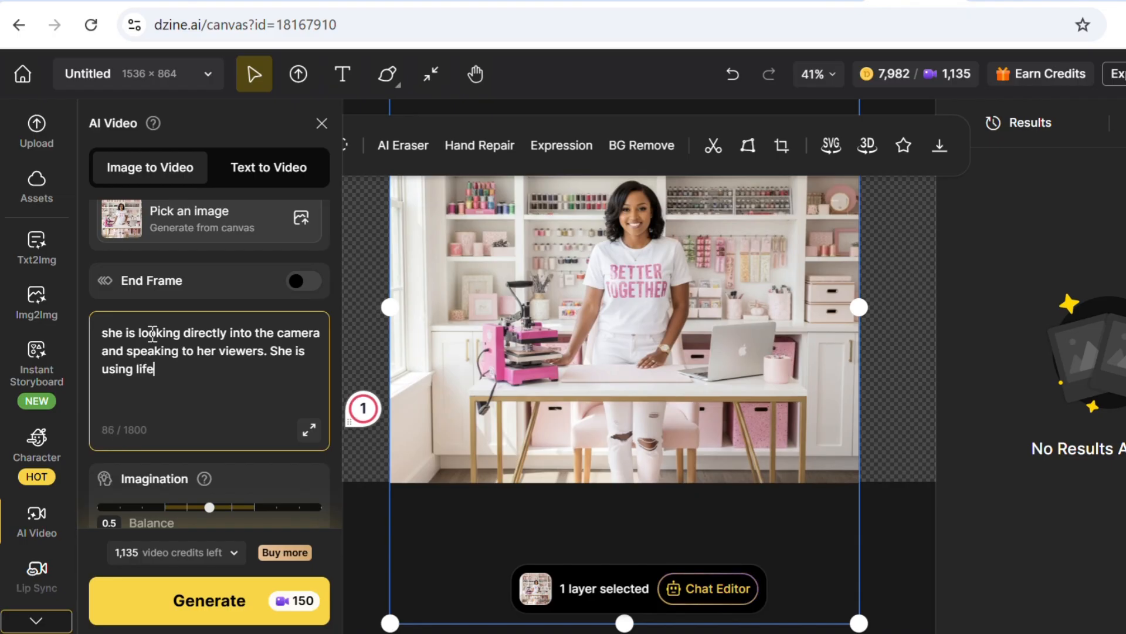
{"action": "type", "text": " like hand ge"}
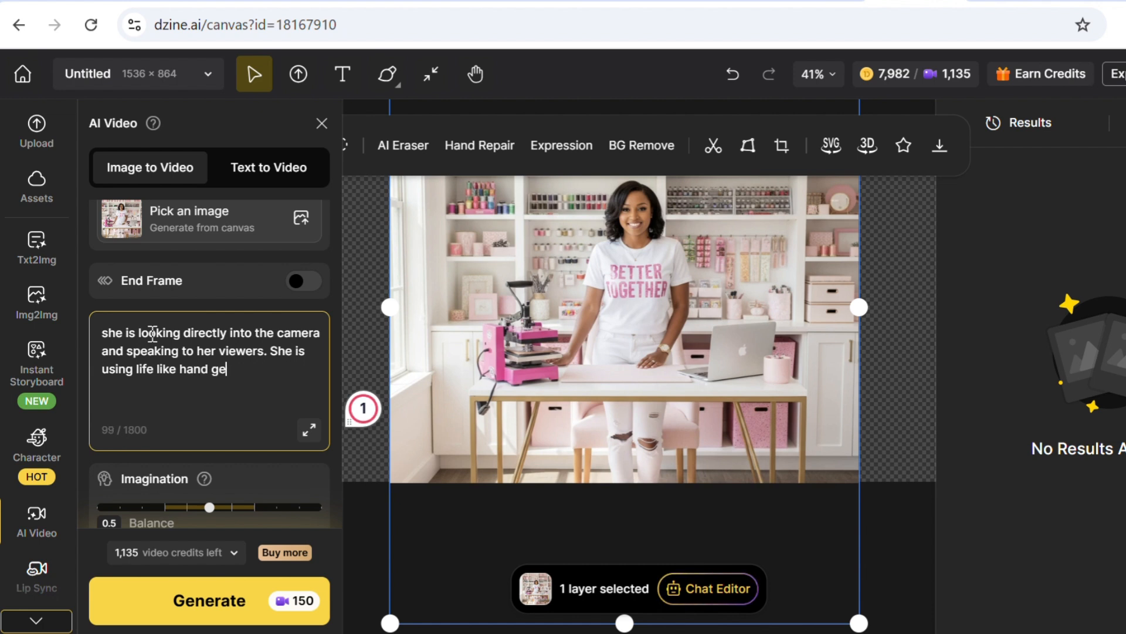
{"action": "type", "text": "stu"}
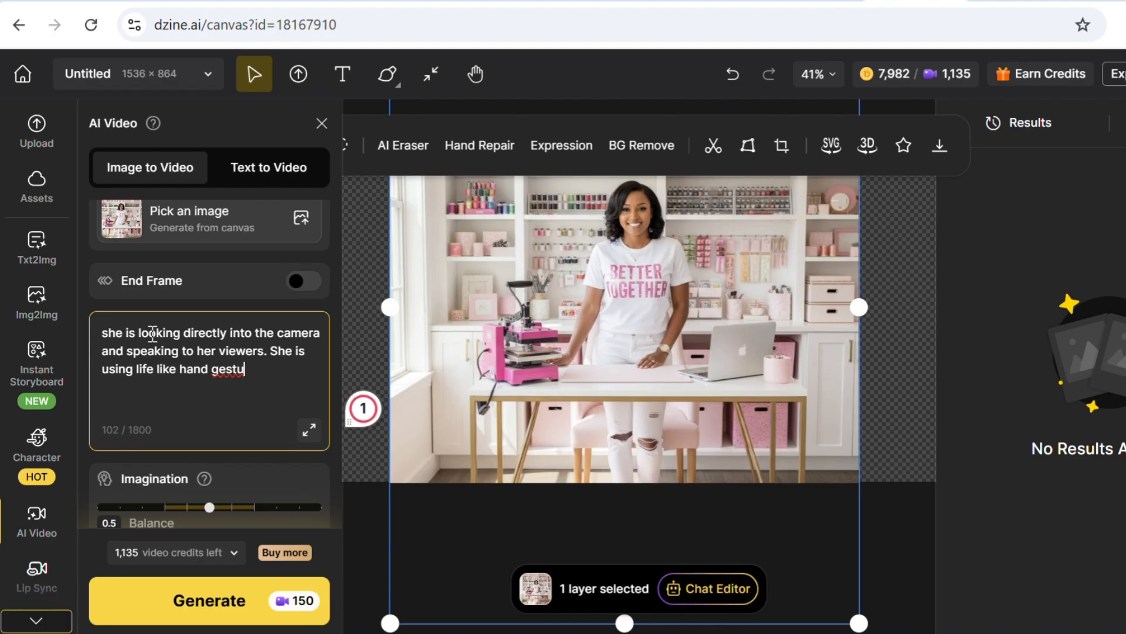
{"action": "type", "text": "s"}
{"action": "key", "text": "BackSpace"}
{"action": "scroll", "coordinate": [188, 386], "scroll_direction": "down", "scroll_amount": 2}
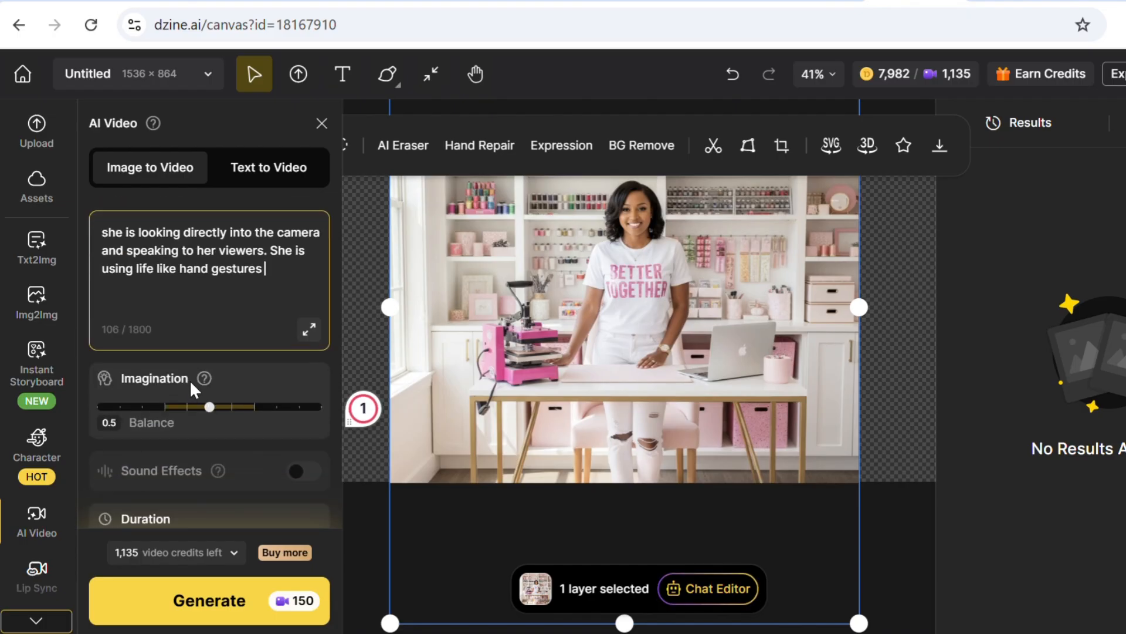
{"action": "left_click", "coordinate": [266, 274]}
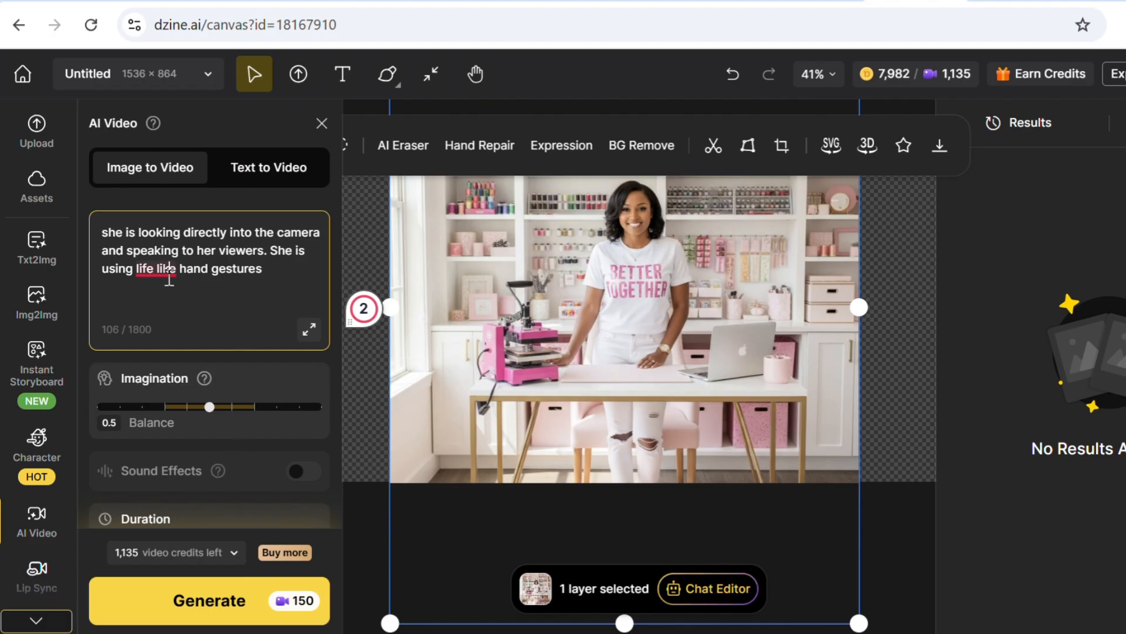
{"action": "mouse_move", "coordinate": [169, 280]}
{"action": "left_click", "coordinate": [175, 326]}
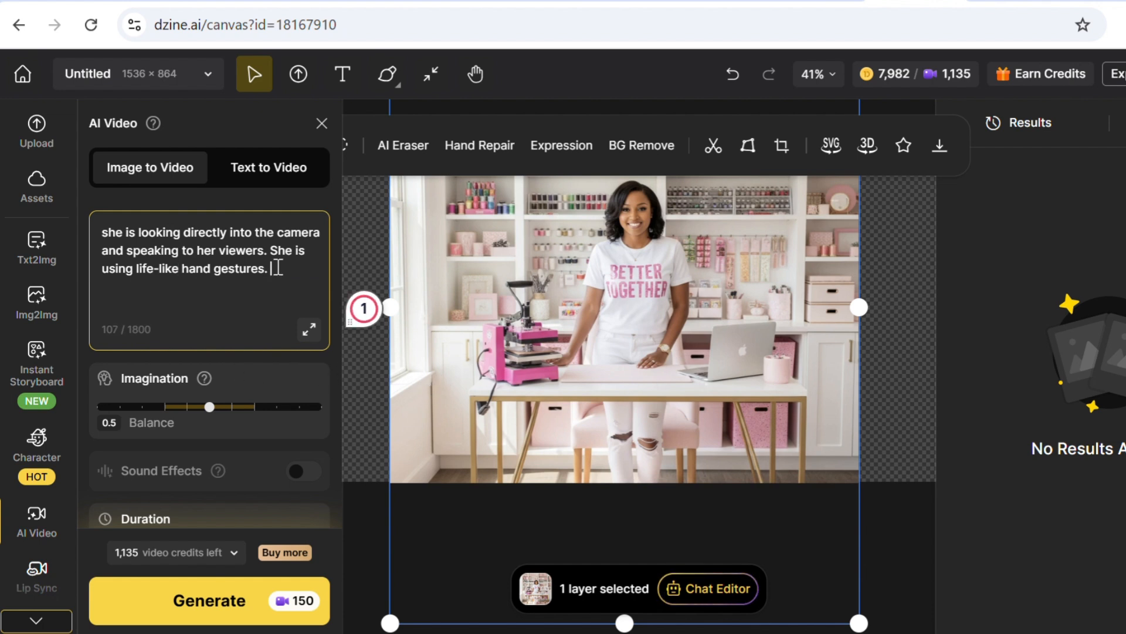
- Continue the video prompt with "She is during a professional interview"
{"action": "type", "text": "She is"}
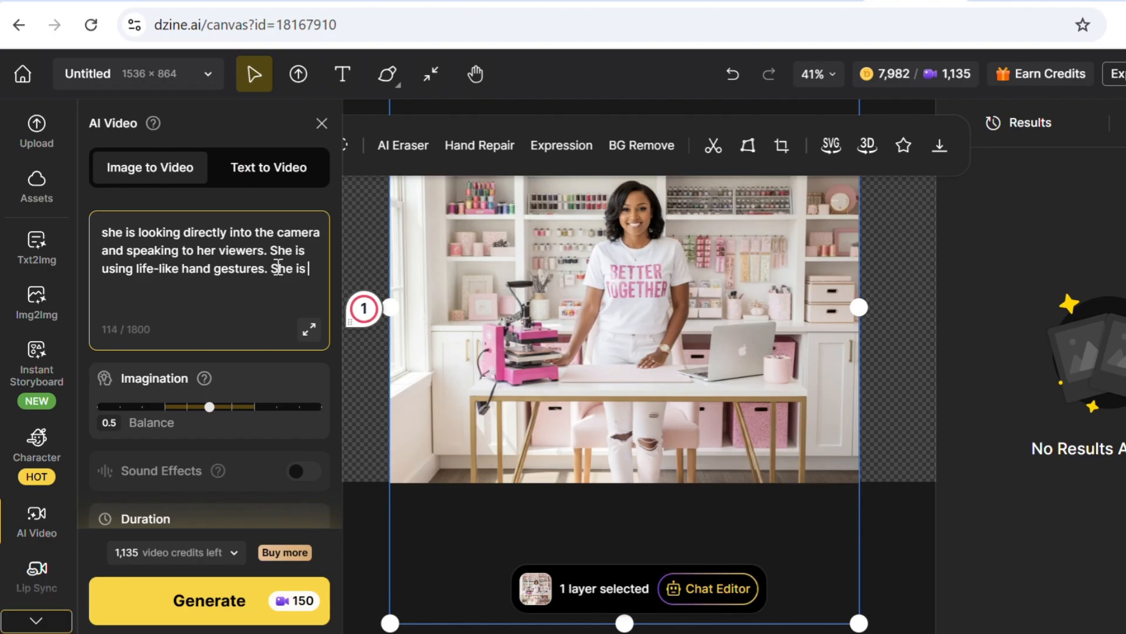
{"action": "type", "text": " during a "}
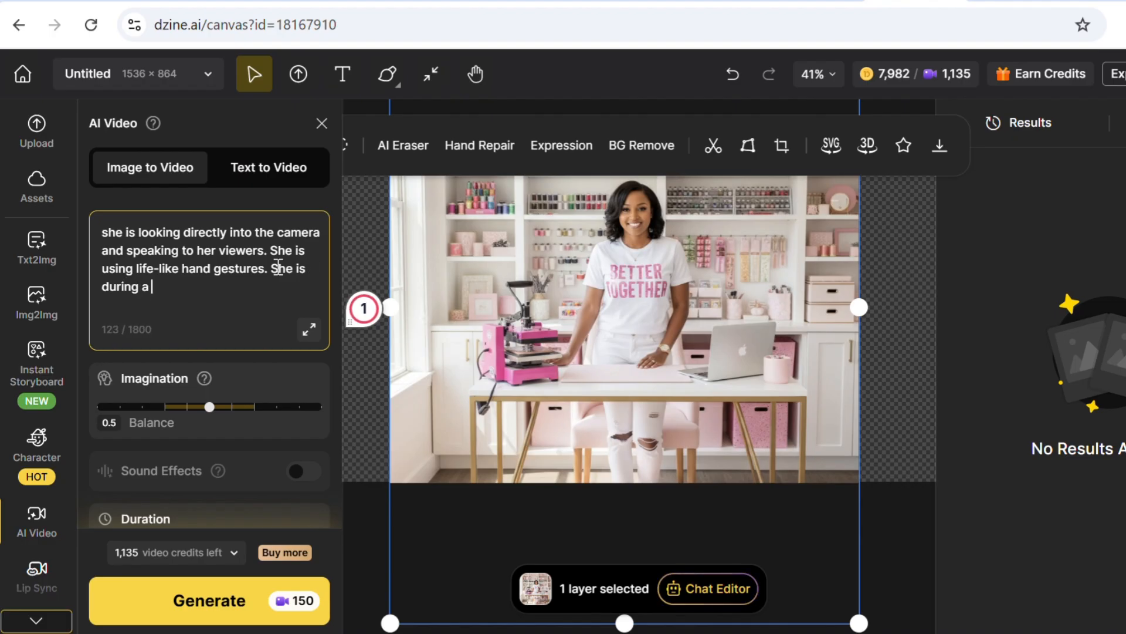
{"action": "type", "text": "professional"}
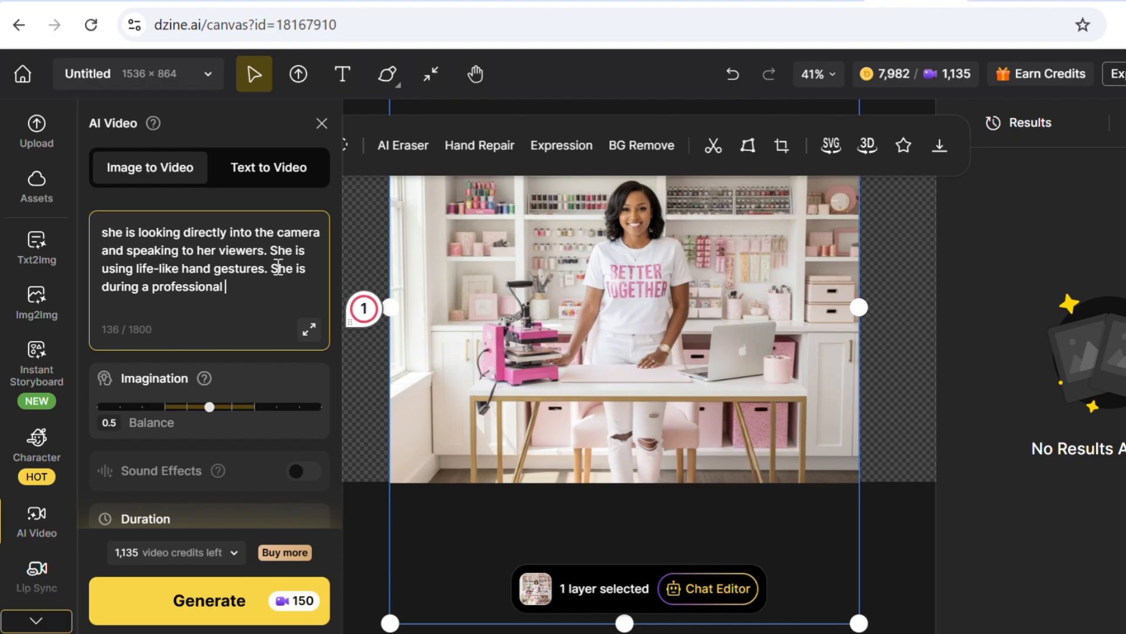
{"action": "type", "text": " interview"}
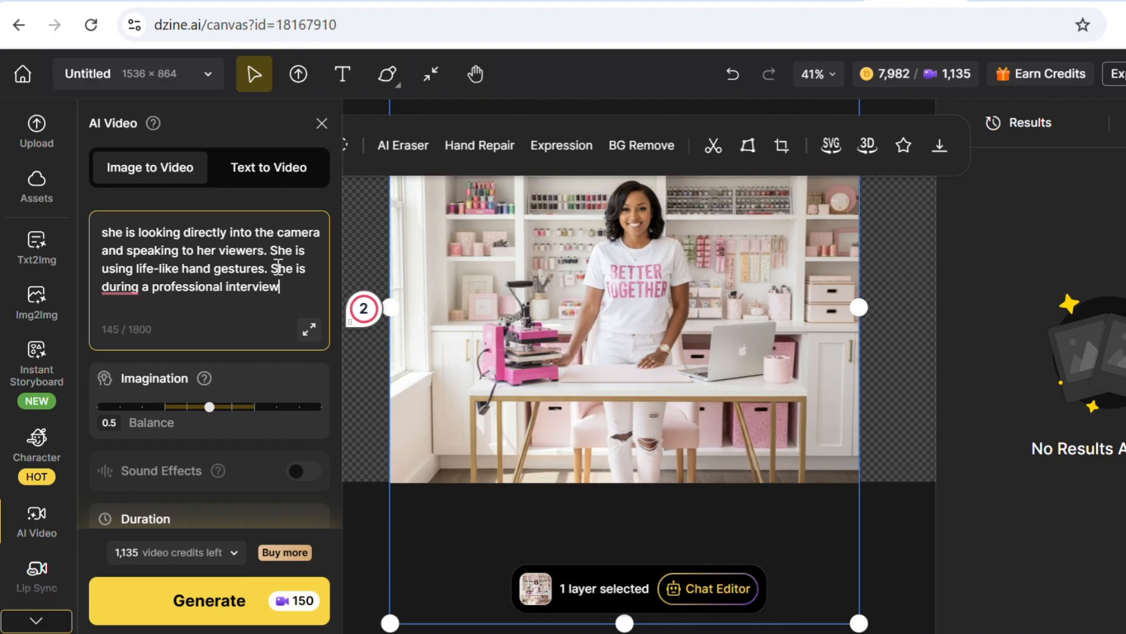
- Replace the word "during" with "filming" in the last sentence of the video prompt
{"action": "right_click", "coordinate": [117, 287]}
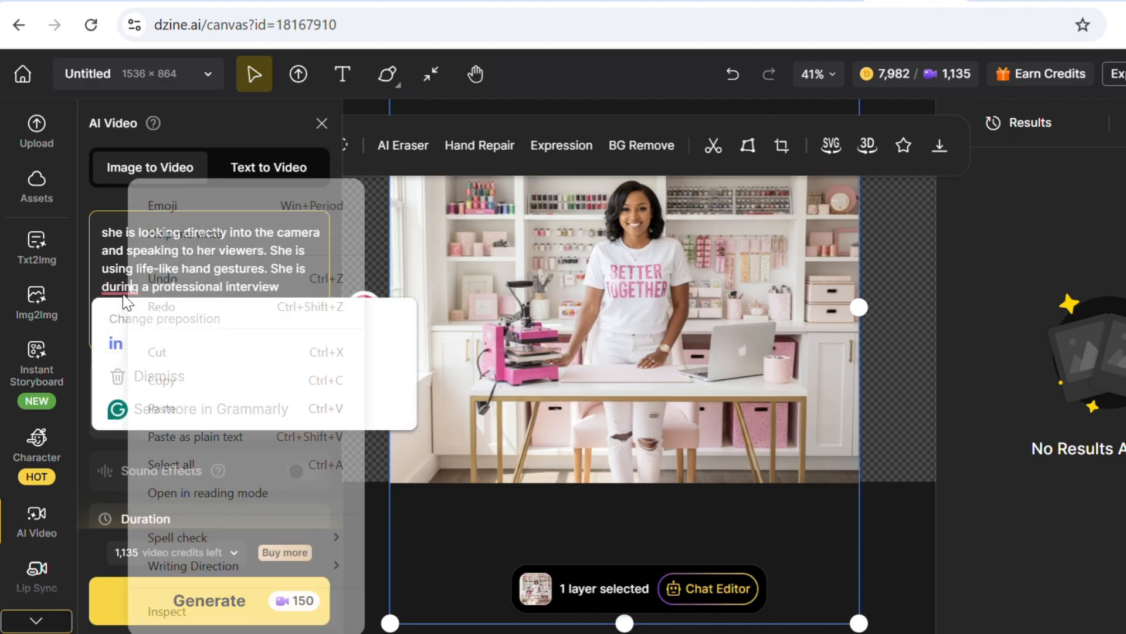
{"action": "key", "text": "Escape"}
{"action": "left_click", "coordinate": [139, 289]}
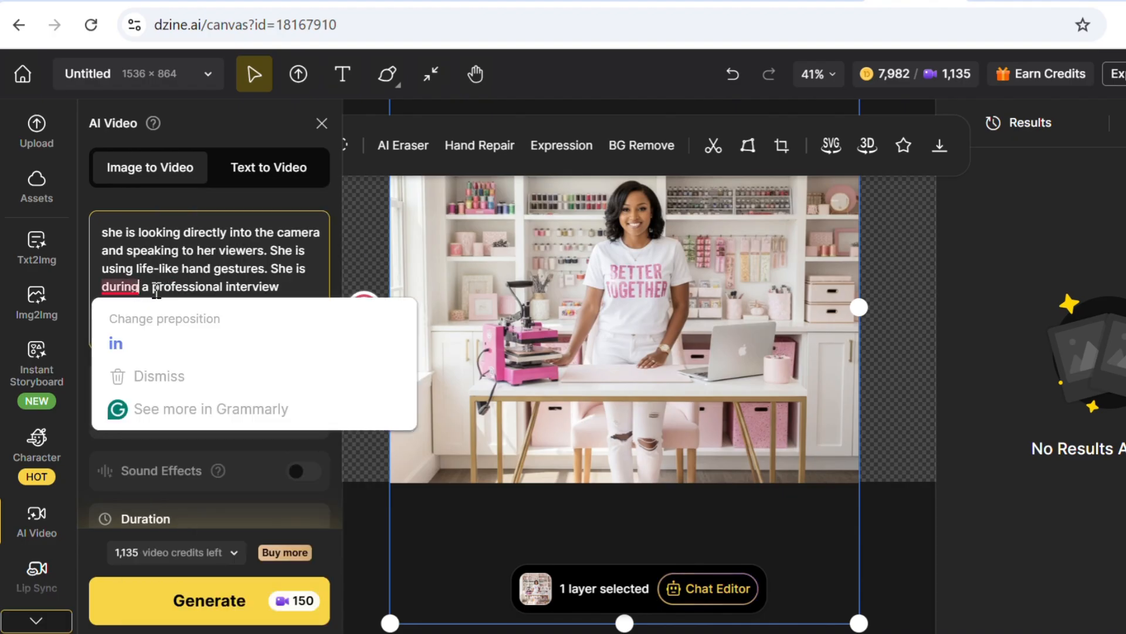
{"action": "key", "text": "Escape"}
{"action": "key", "text": "BackSpace"}
{"action": "key", "text": "BackSpace"}
{"action": "key", "text": "BackSpace"}
{"action": "key", "text": "BackSpace"}
{"action": "key", "text": "BackSpace"}
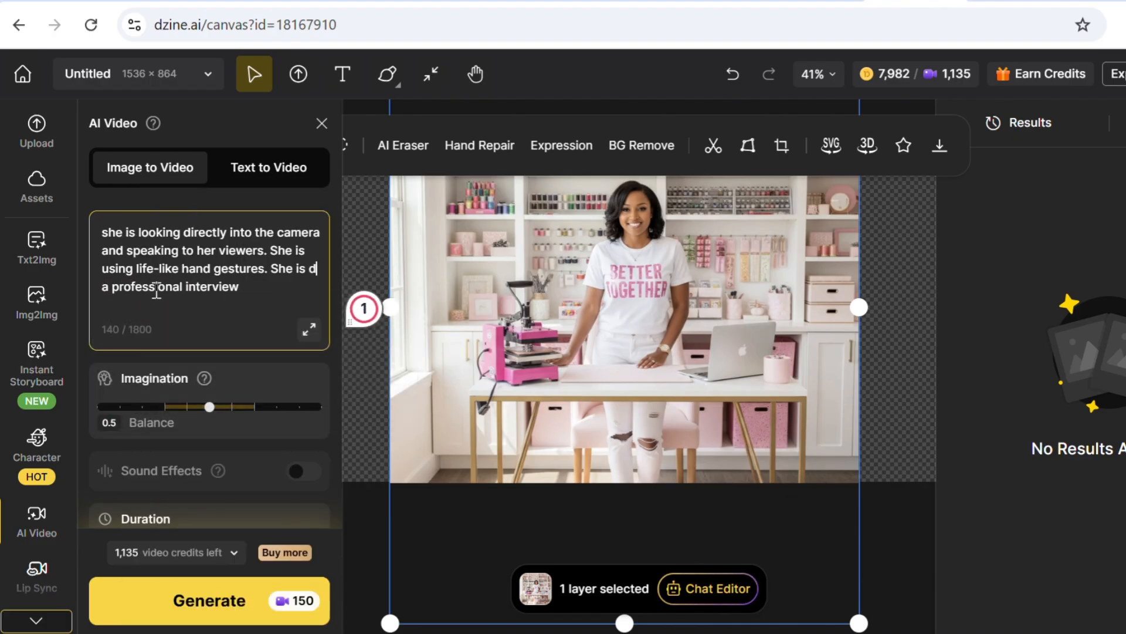
{"action": "key", "text": "BackSpace"}
{"action": "type", "text": "filming"}
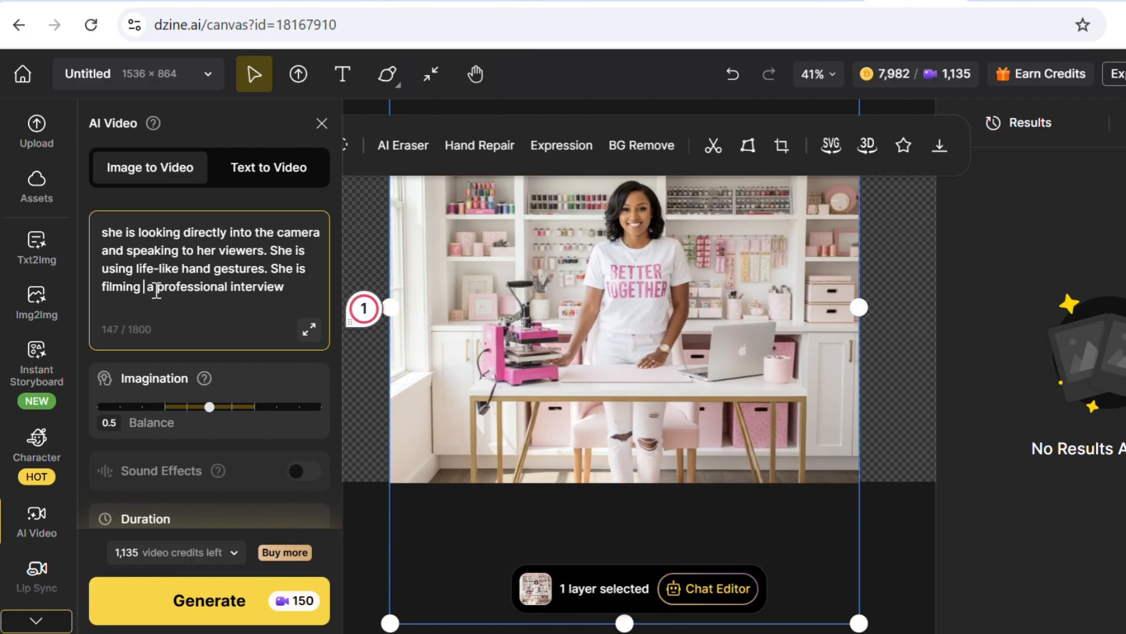
{"action": "key", "text": "BackSpace"}
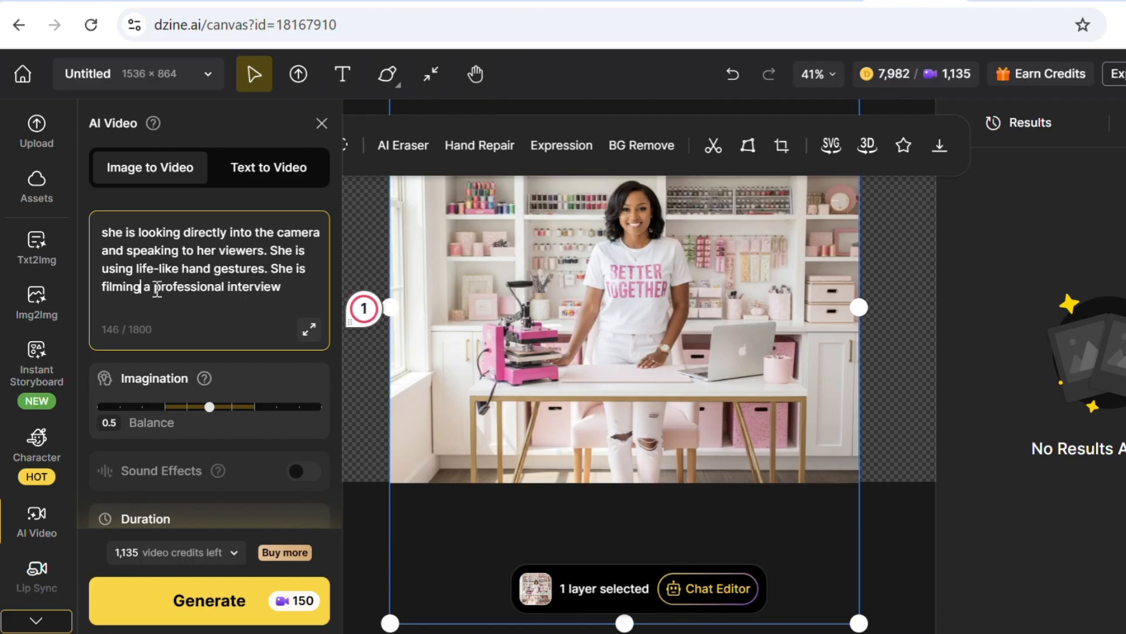
- Generate the image-to-video clip, play back the finished video in the results, and close the preview
{"action": "scroll", "coordinate": [238, 405], "scroll_direction": "down", "scroll_amount": 1}
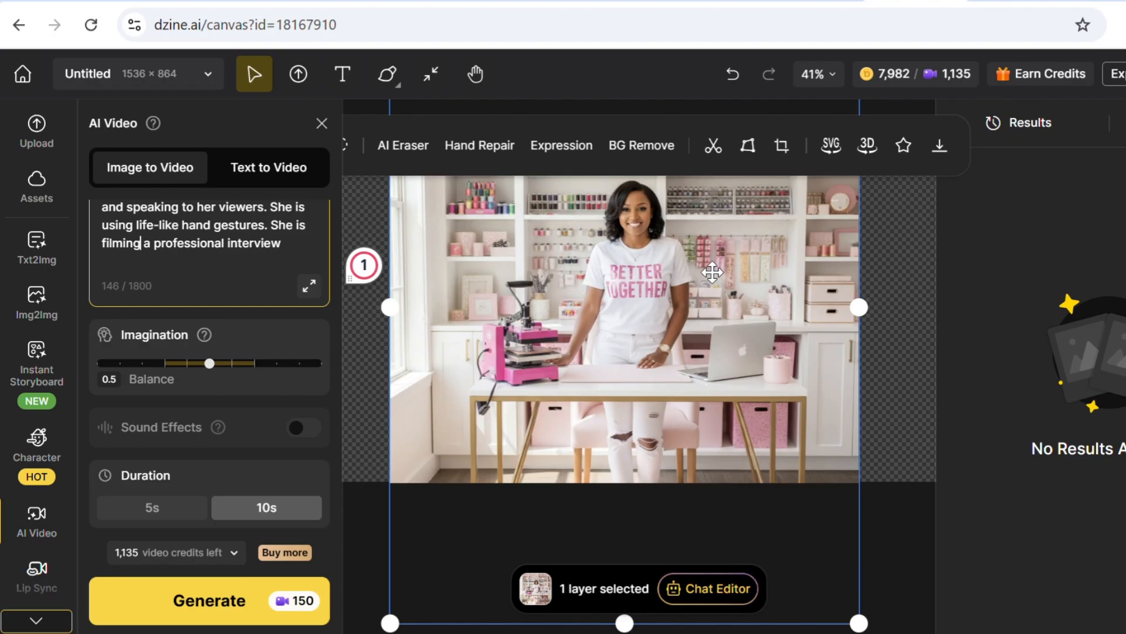
{"action": "left_click", "coordinate": [222, 613]}
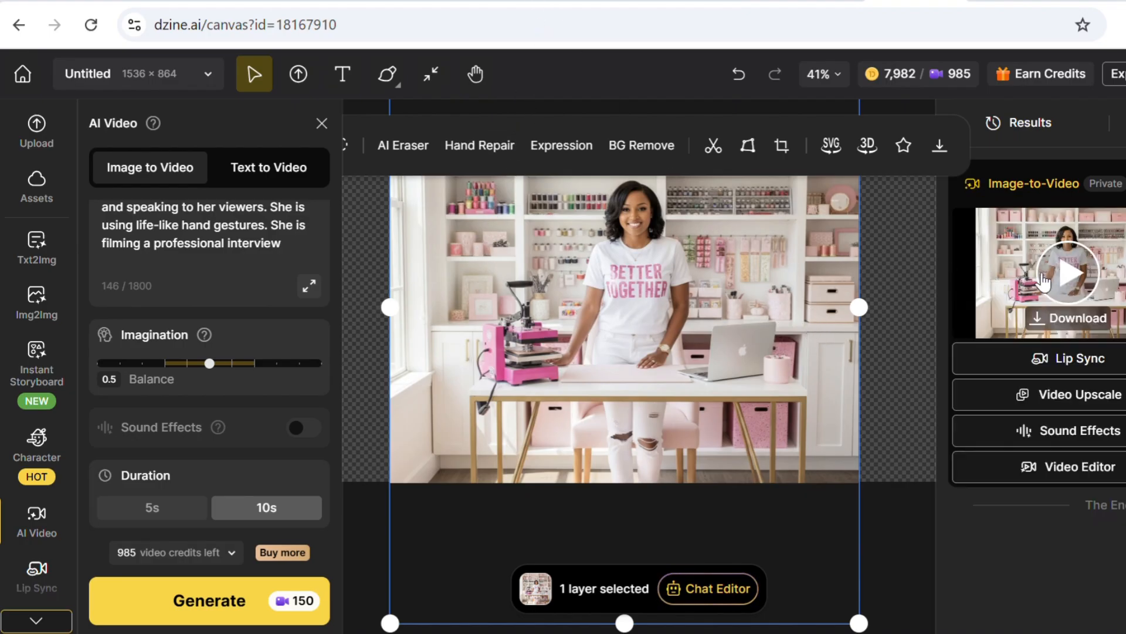
{"action": "left_click", "coordinate": [1118, 278]}
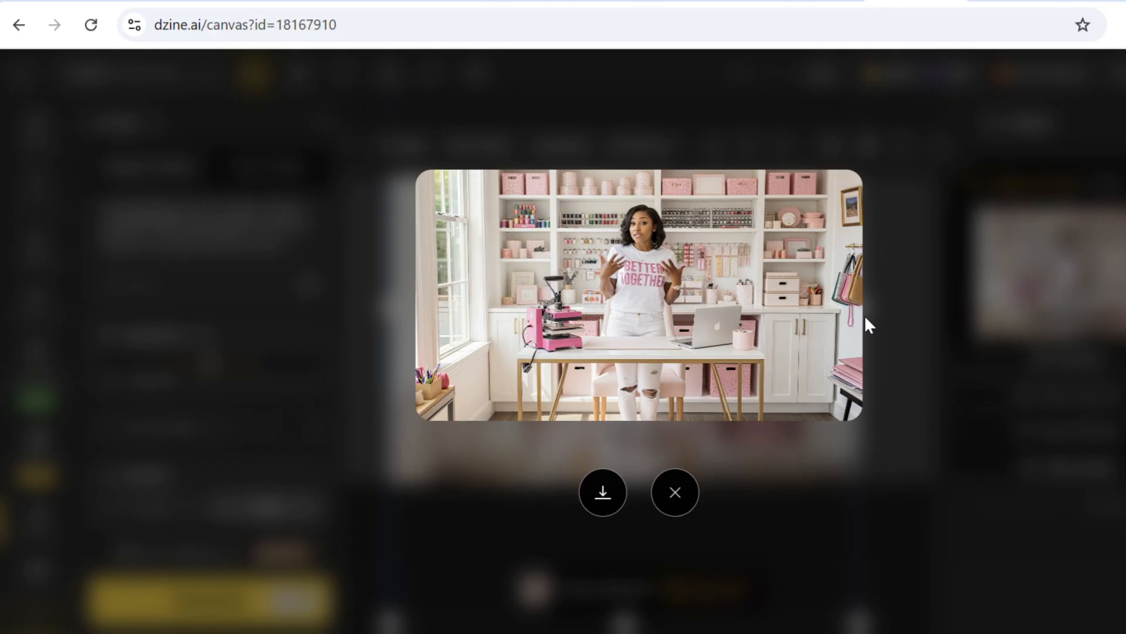
{"action": "mouse_move", "coordinate": [859, 327]}
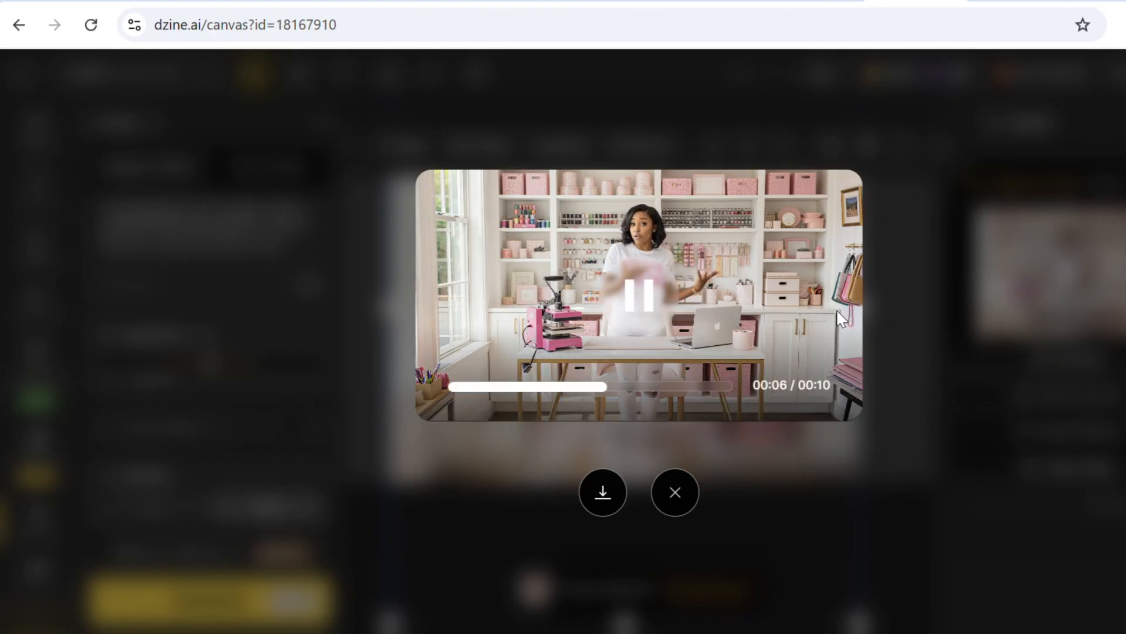
{"action": "left_click", "coordinate": [674, 493]}
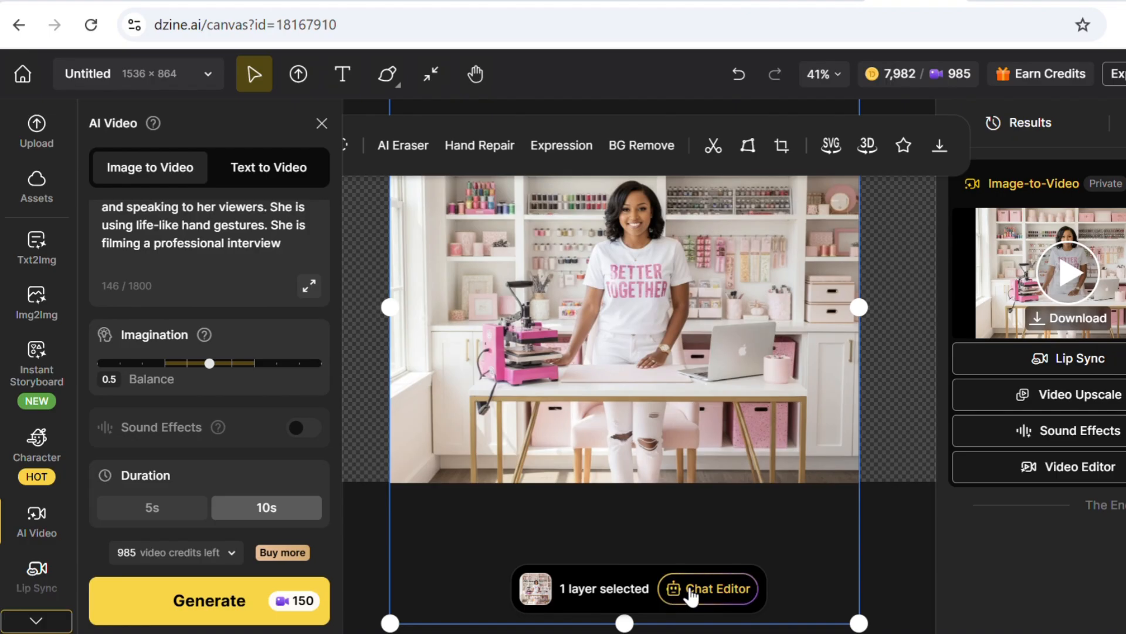
- Open the Chat Editor for the selected craft room image
{"action": "left_click", "coordinate": [710, 599]}
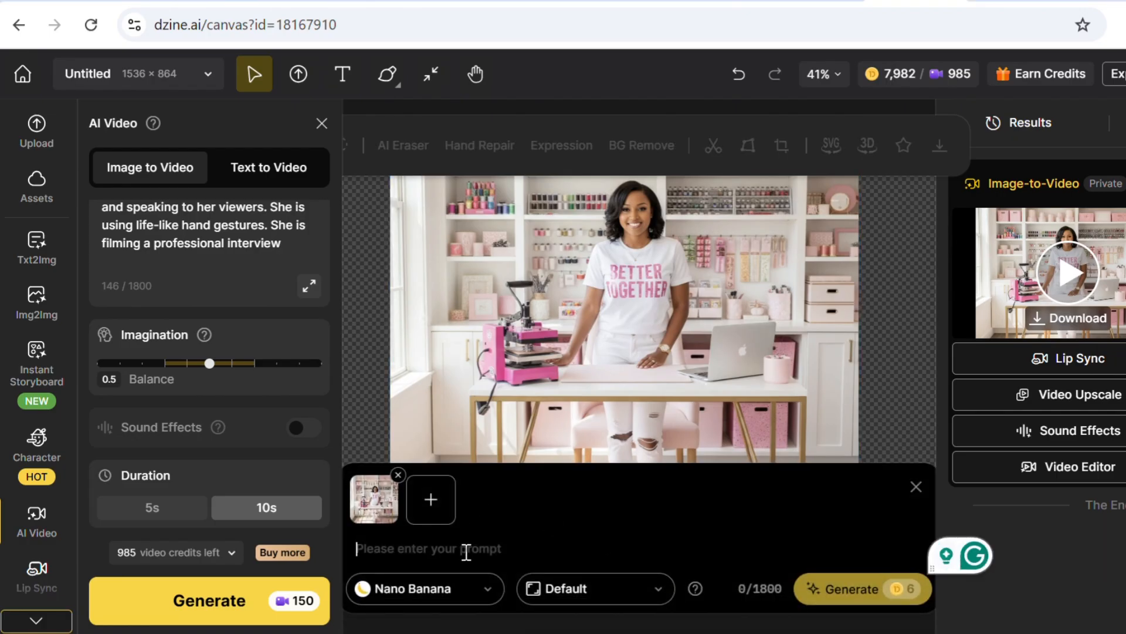
{"action": "type", "text": "sh"}
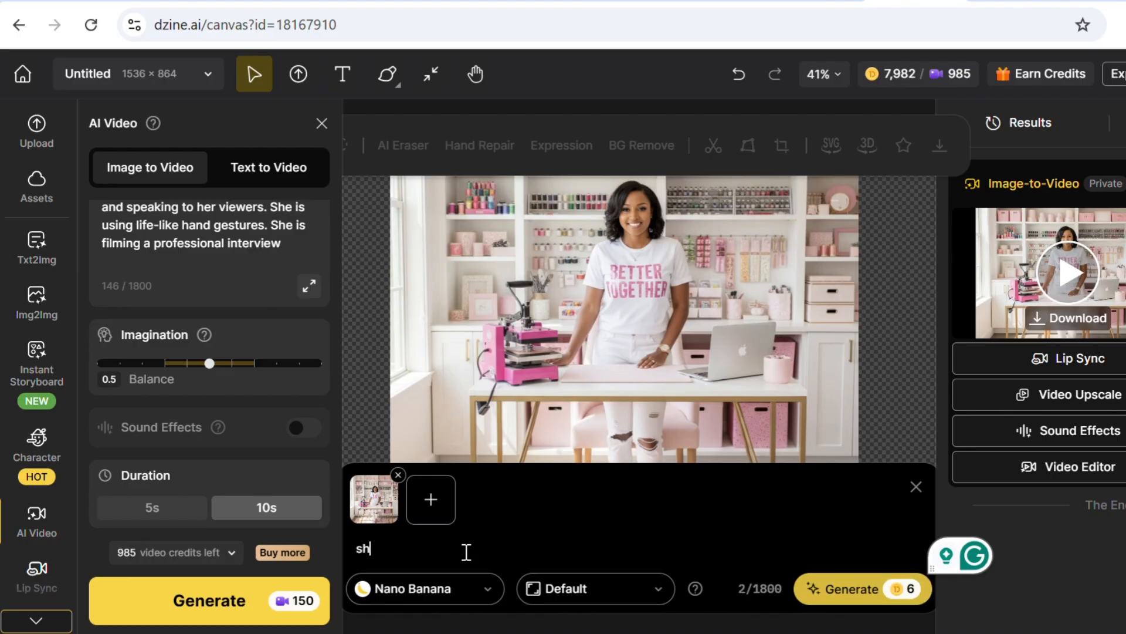
{"action": "type", "text": "e is sit"}
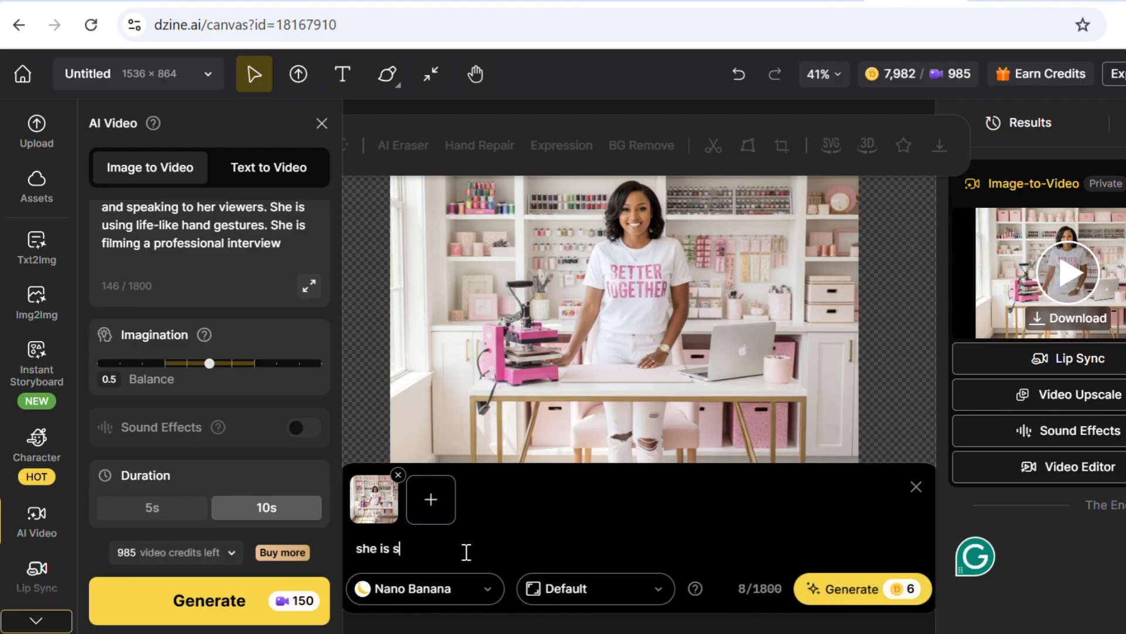
{"action": "key", "text": "BackSpace"}
{"action": "key", "text": "BackSpace"}
{"action": "key", "text": "BackSpace"}
{"action": "key", "text": "BackSpace"}
{"action": "key", "text": "BackSpace"}
{"action": "key", "text": "BackSpace"}
{"action": "key", "text": "BackSpace"}
{"action": "key", "text": "BackSpace"}
{"action": "key", "text": "BackSpace"}
{"action": "key", "text": "BackSpace"}
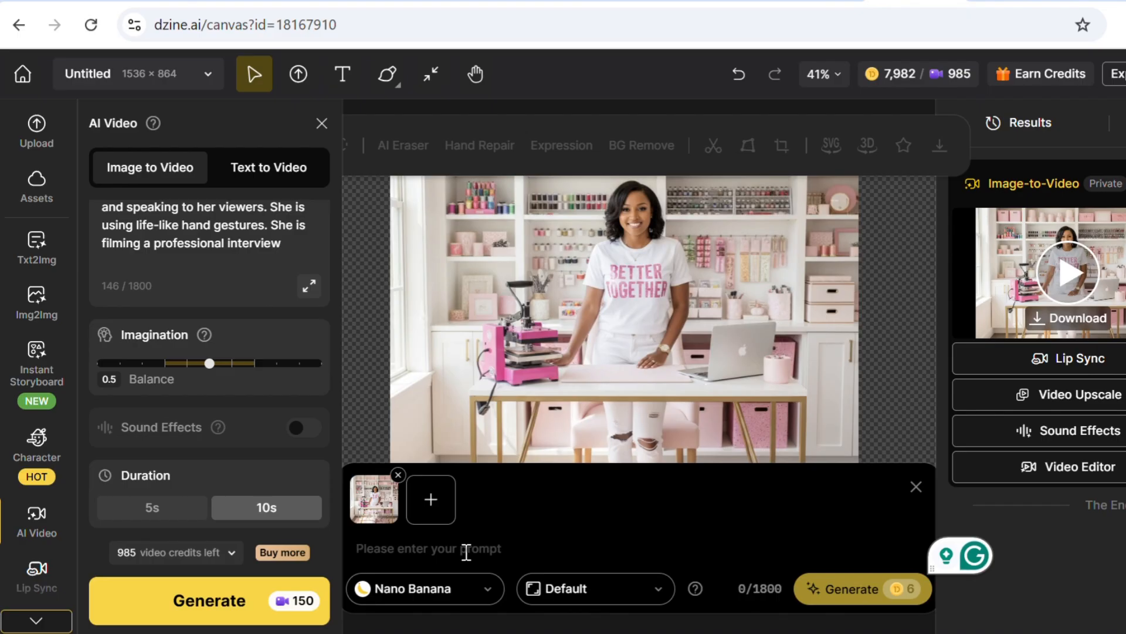
{"action": "type", "text": "Her "}
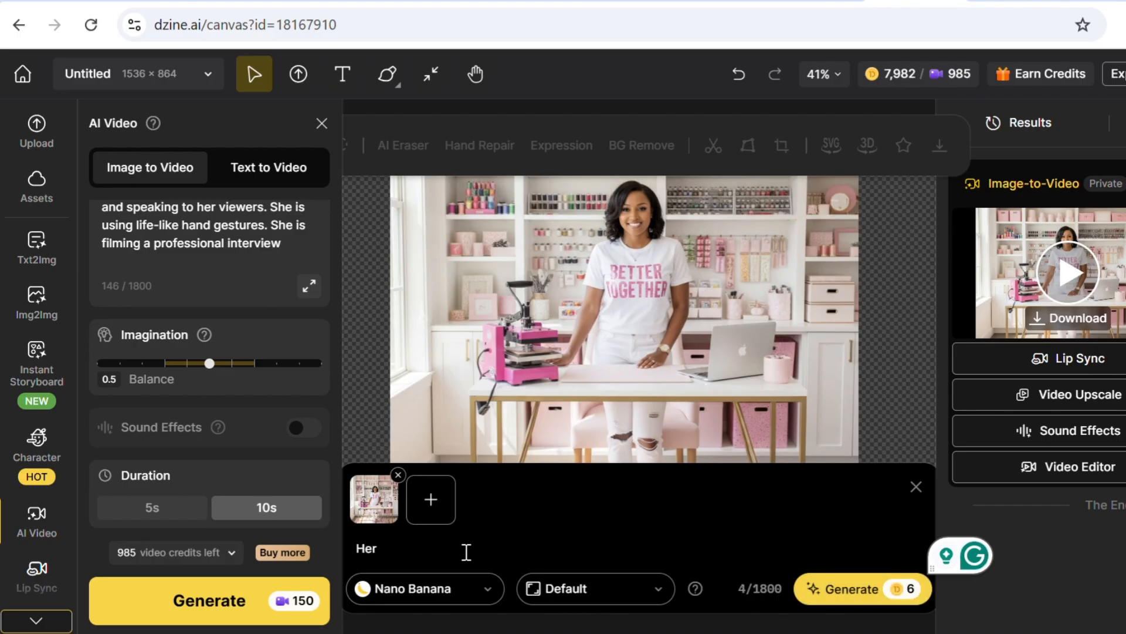
{"action": "type", "text": "ha"}
{"action": "key", "text": "BackSpace"}
{"action": "key", "text": "BackSpace"}
{"action": "key", "text": "BackSpace"}
{"action": "key", "text": "BackSpace"}
{"action": "key", "text": "BackSpace"}
{"action": "key", "text": "BackSpace"}
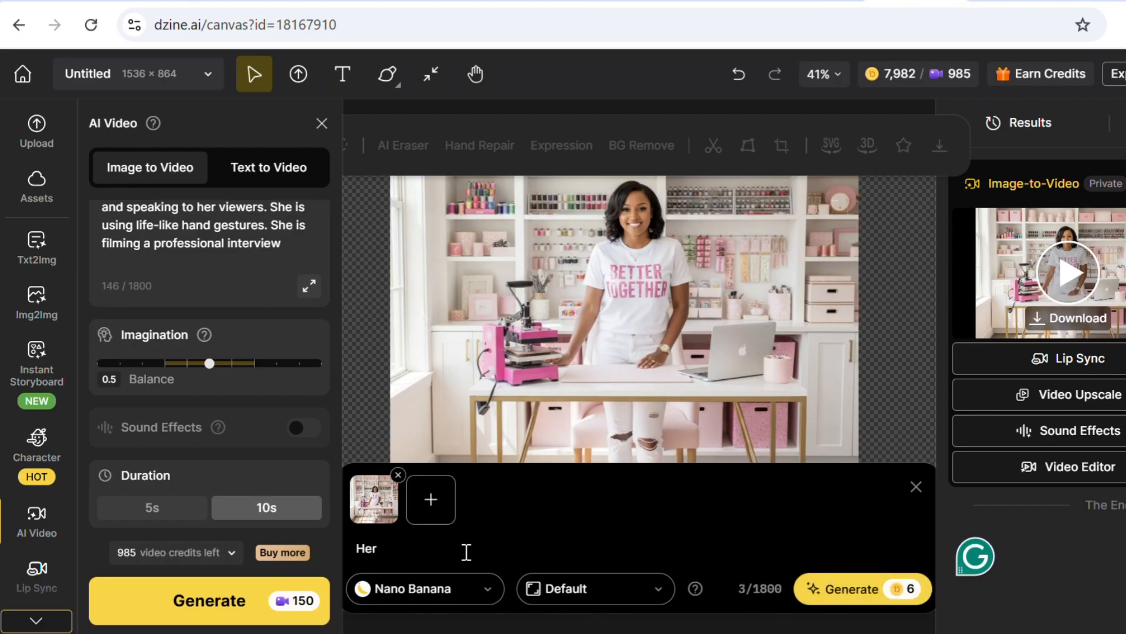
- Enter "She is sitting down at the desk" as the Chat Editor prompt and generate the edited image with Nano Banana
{"action": "type", "text": "Sh"}
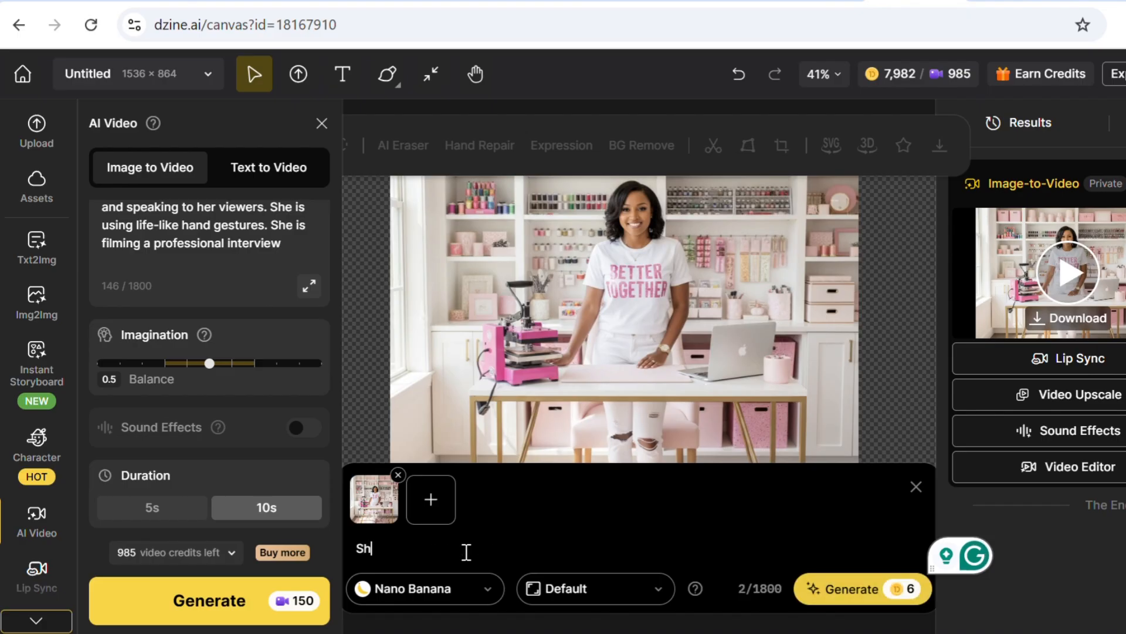
{"action": "type", "text": "e is st"}
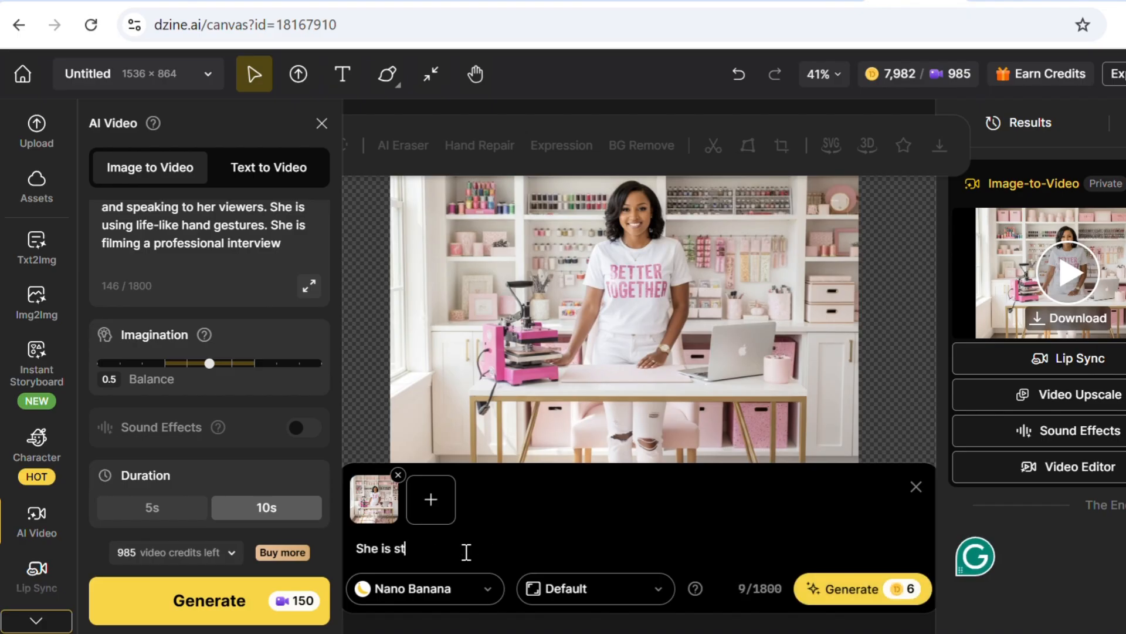
{"action": "type", "text": "itting "}
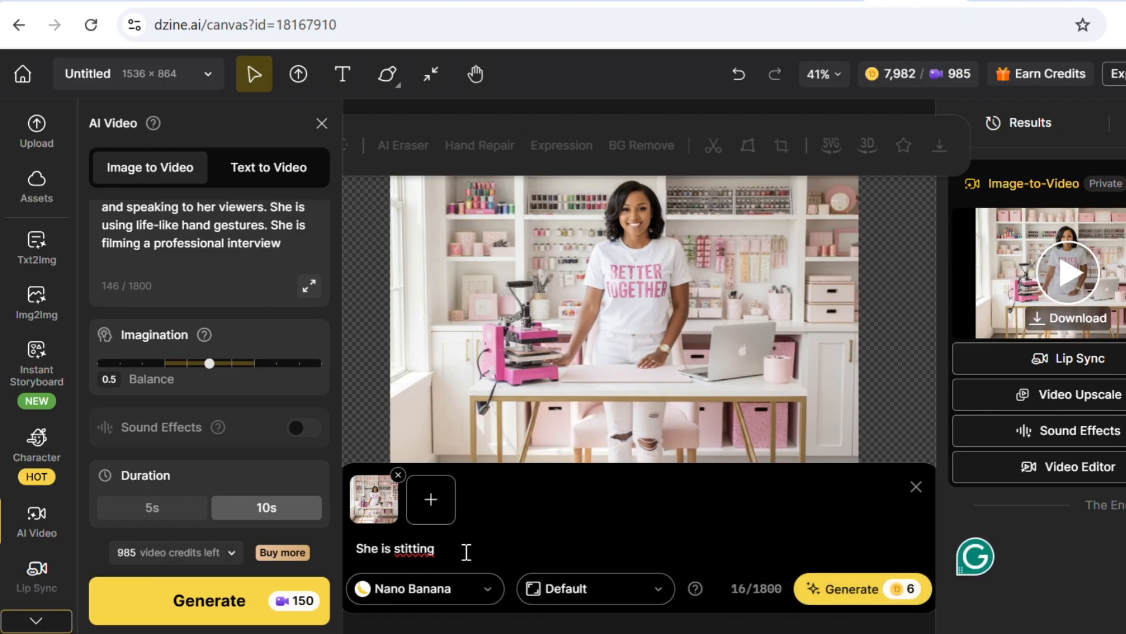
{"action": "type", "text": "down at the"}
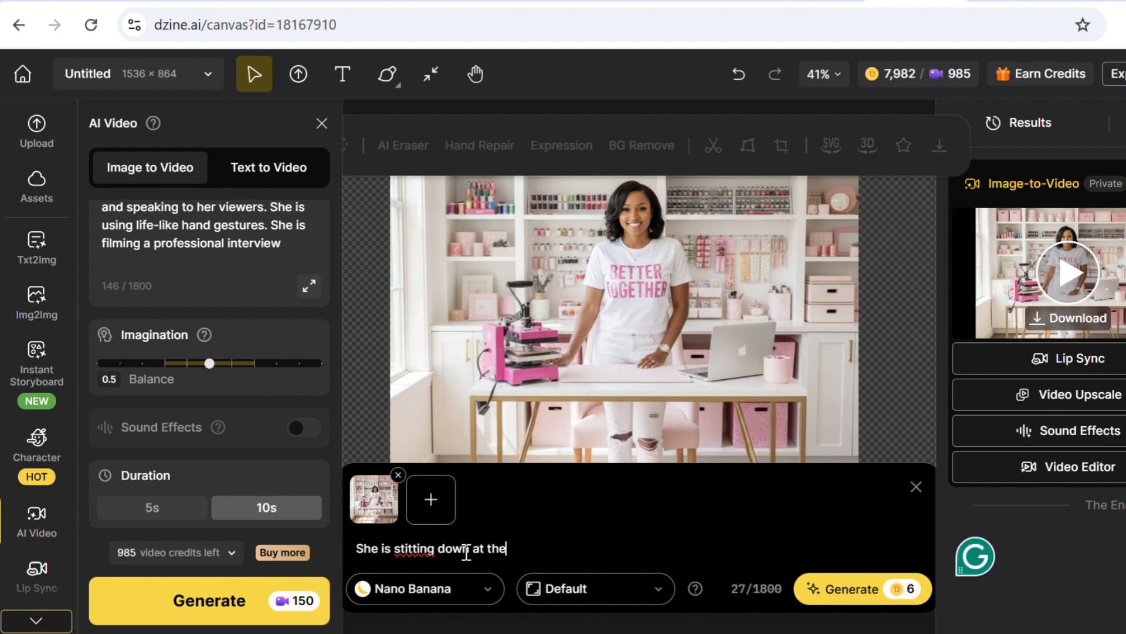
{"action": "key", "text": "BackSpace"}
{"action": "key", "text": "BackSpace"}
{"action": "key", "text": "BackSpace"}
{"action": "key", "text": "BackSpace"}
{"action": "key", "text": "BackSpace"}
{"action": "key", "text": "BackSpace"}
{"action": "key", "text": "BackSpace"}
{"action": "key", "text": "BackSpace"}
{"action": "key", "text": "BackSpace"}
{"action": "key", "text": "BackSpace"}
{"action": "key", "text": "BackSpace"}
{"action": "key", "text": "BackSpace"}
{"action": "key", "text": "BackSpace"}
{"action": "key", "text": "BackSpace"}
{"action": "key", "text": "BackSpace"}
{"action": "key", "text": "BackSpace"}
{"action": "key", "text": "BackSpace"}
{"action": "key", "text": "BackSpace"}
{"action": "key", "text": "BackSpace"}
{"action": "type", "text": "is si"}
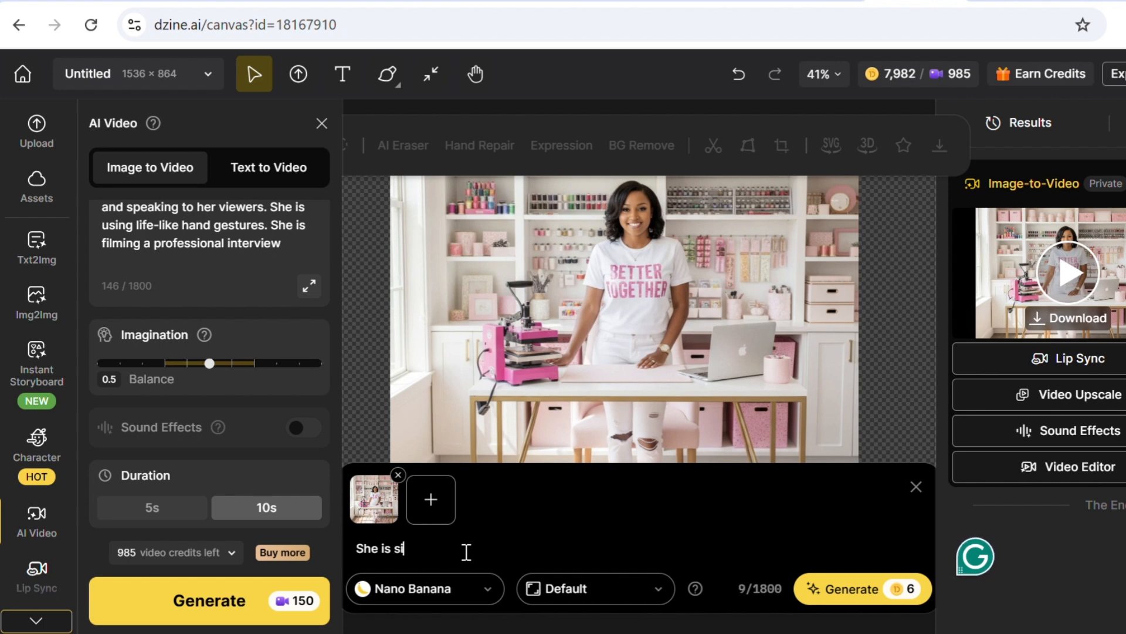
{"action": "type", "text": "tting down "}
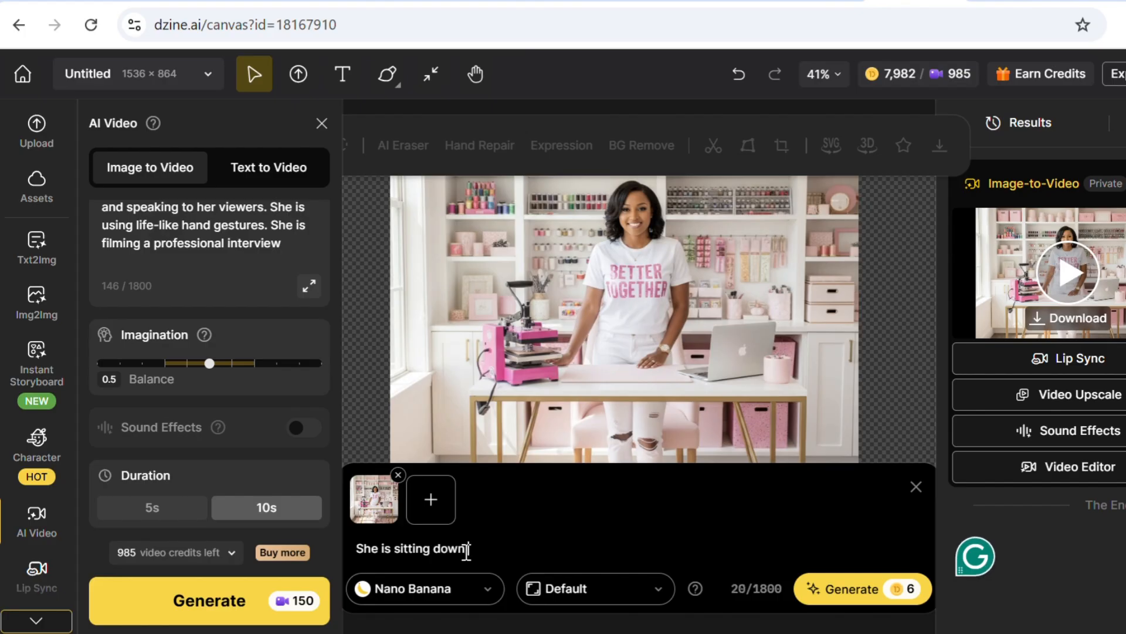
{"action": "type", "text": "at the desk"}
{"action": "left_click", "coordinate": [861, 594]}
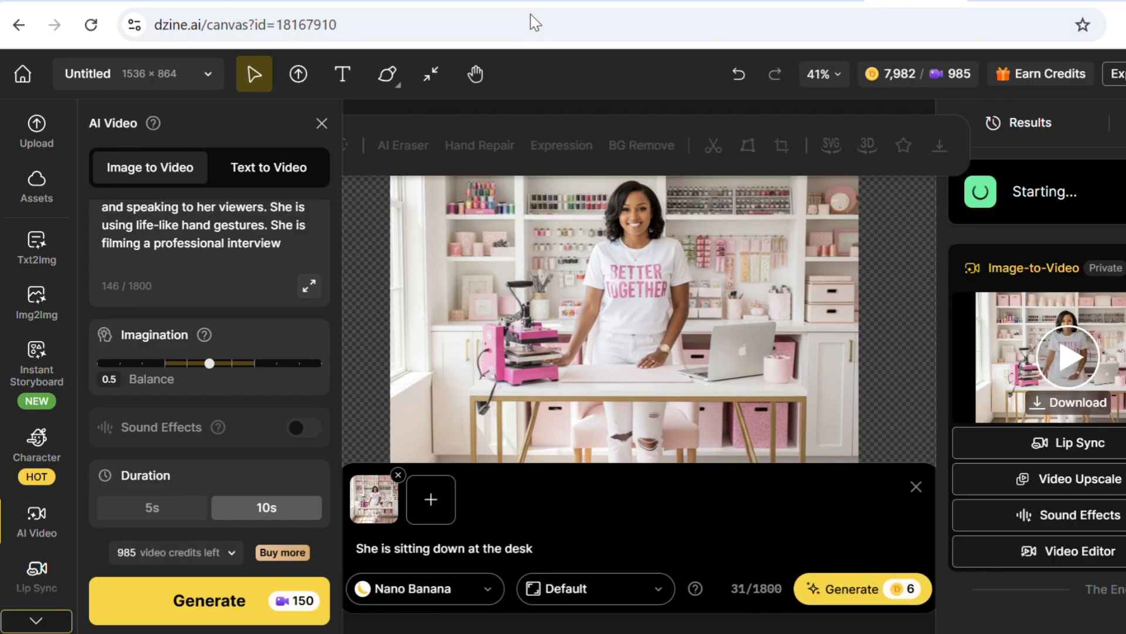
- Open the generated Chat Editor image of the woman seated at the desk and upscale it 4x as a PNG for download
{"action": "mouse_move", "coordinate": [1118, 387]}
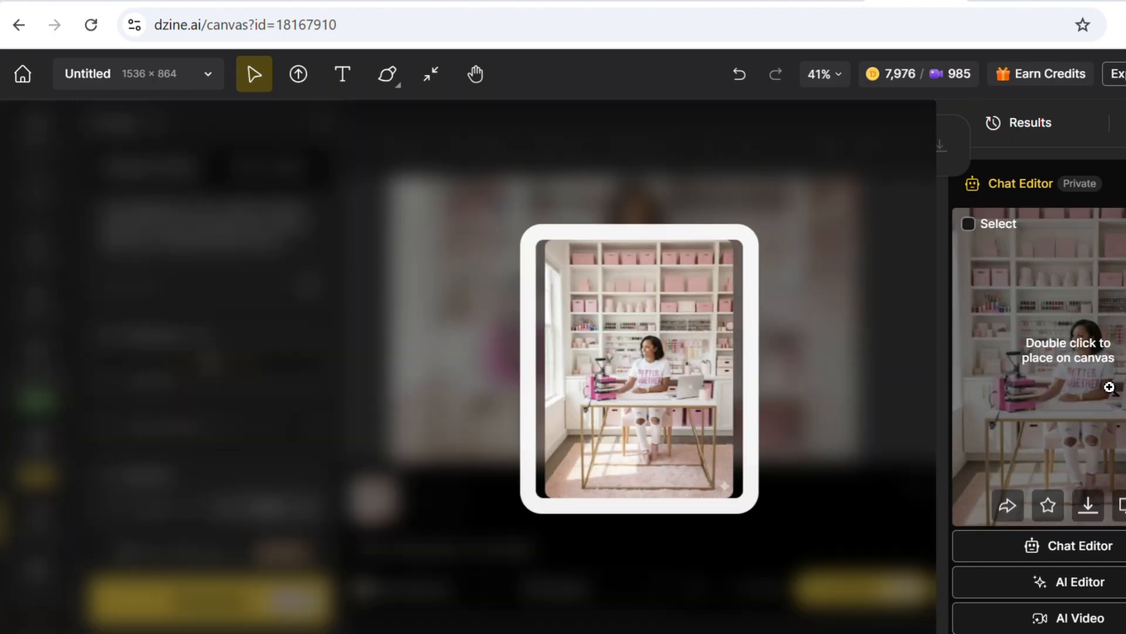
{"action": "left_click", "coordinate": [1119, 388]}
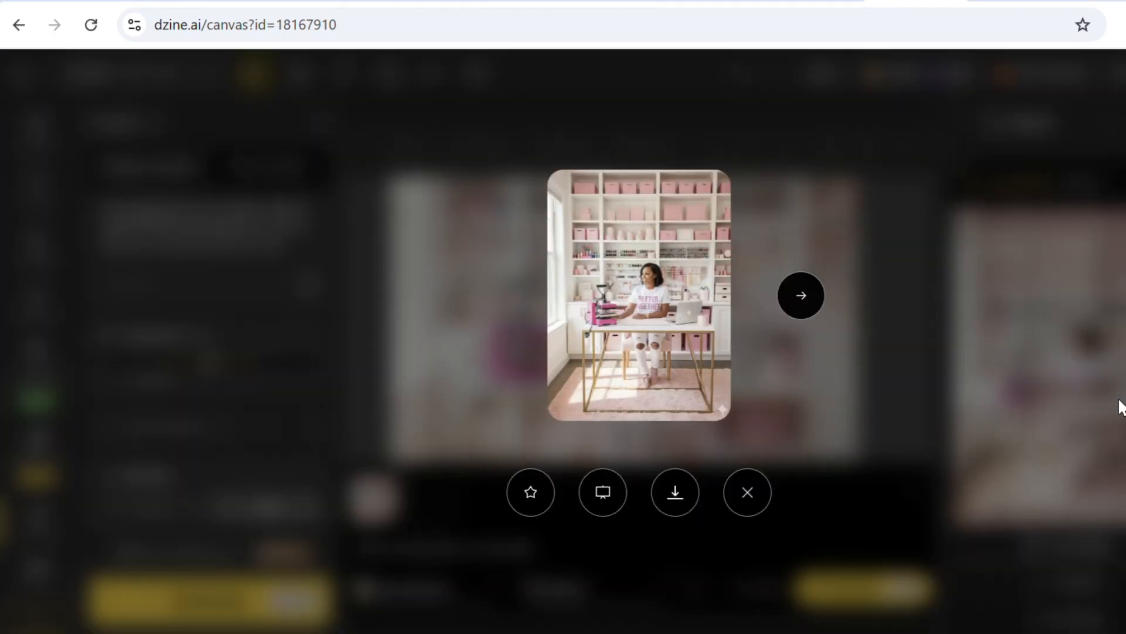
{"action": "left_click", "coordinate": [672, 491]}
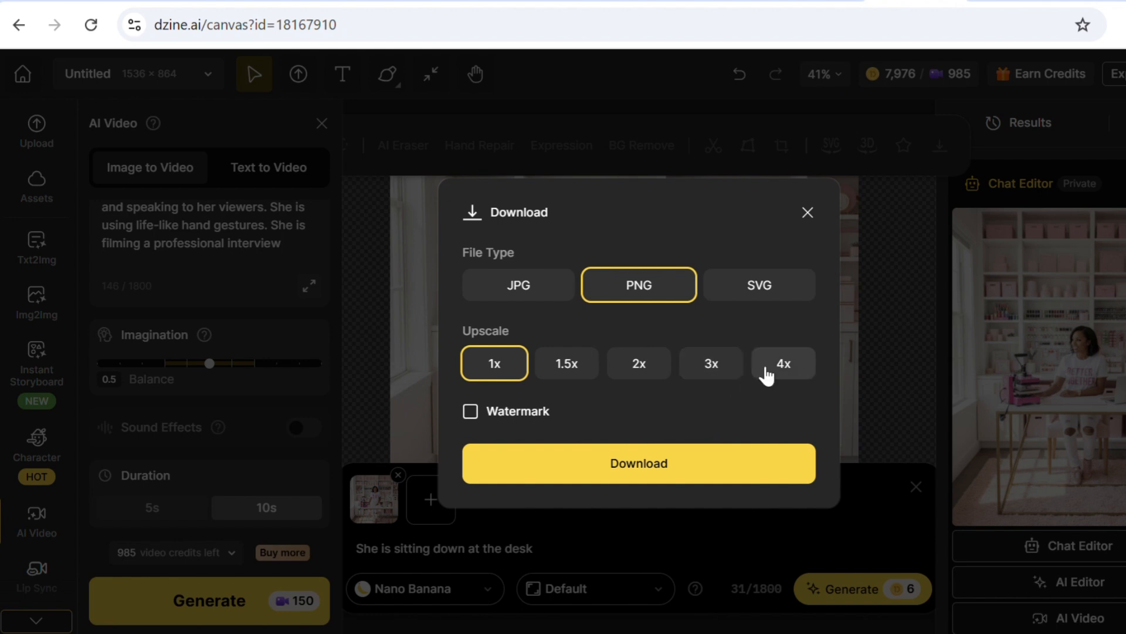
{"action": "left_click", "coordinate": [780, 370]}
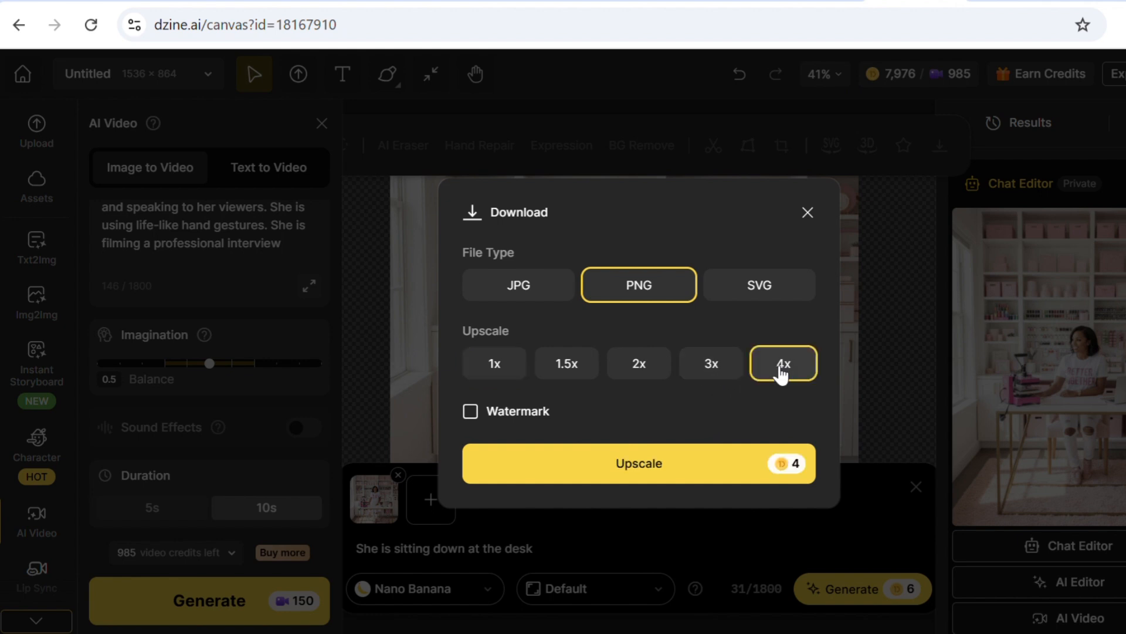
{"action": "left_click", "coordinate": [639, 469]}
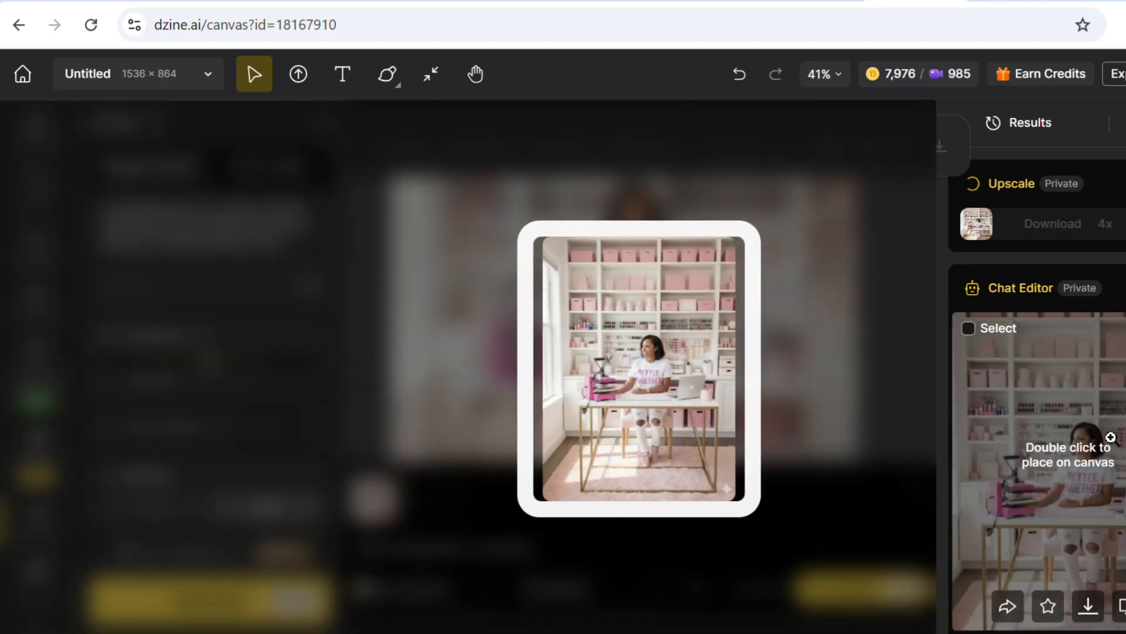
- Examine the seated craft room image in the enlarged preview, close it, and look over its entry in the results
{"action": "left_click", "coordinate": [1110, 437]}
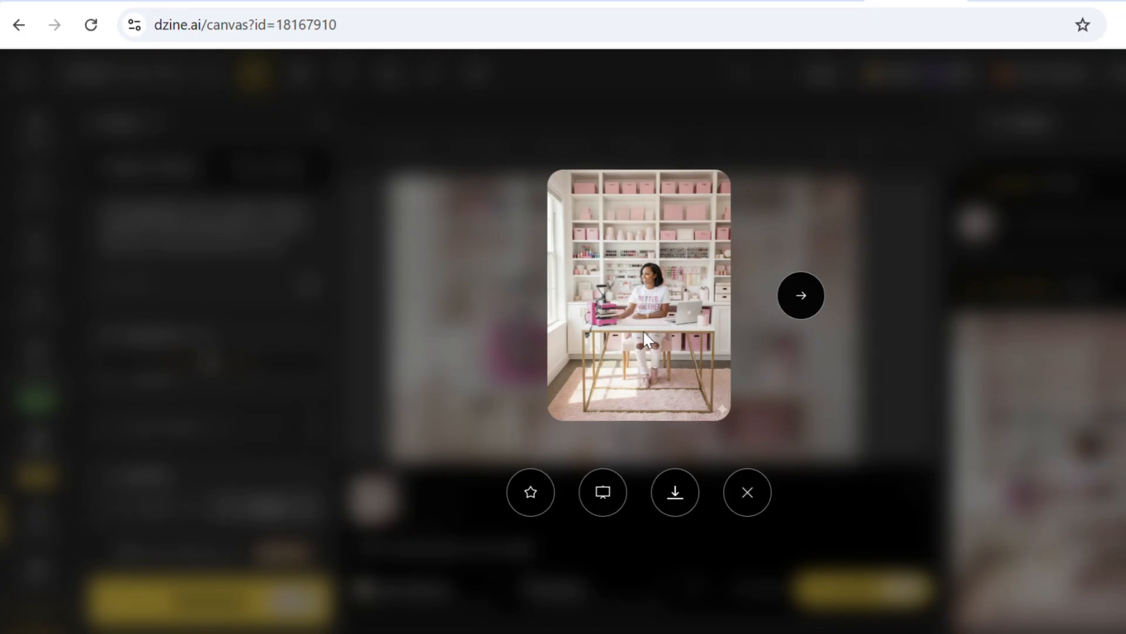
{"action": "left_click", "coordinate": [747, 492]}
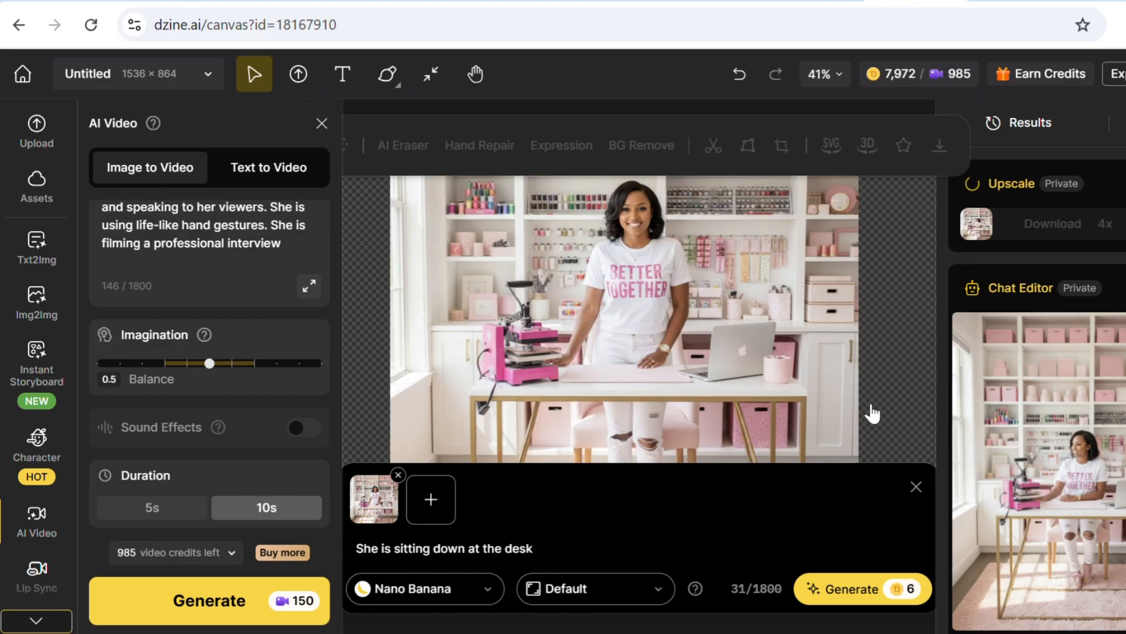
{"action": "left_click", "coordinate": [1120, 484]}
{"action": "scroll", "coordinate": [1118, 540], "scroll_direction": "down", "scroll_amount": 2}
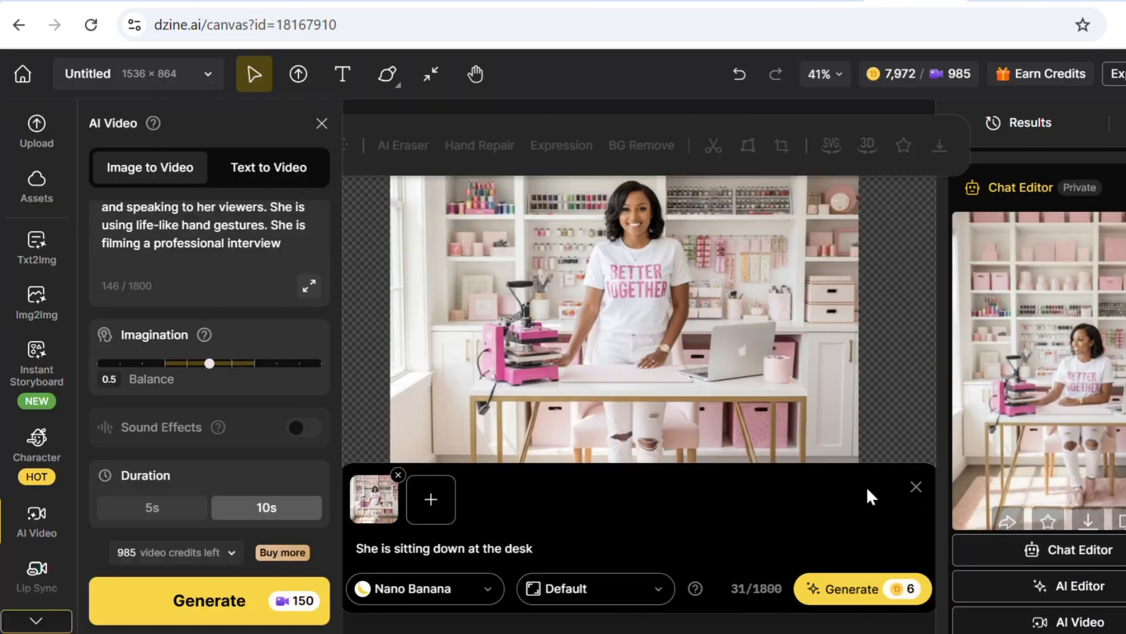
{"action": "left_click", "coordinate": [867, 487]}
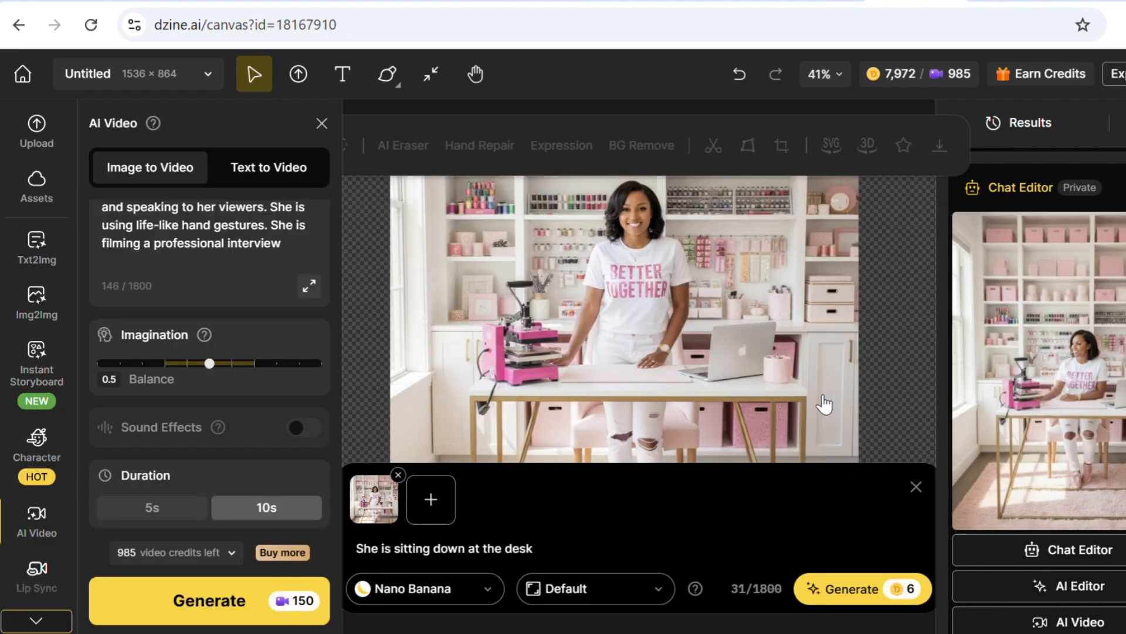
{"action": "left_click", "coordinate": [988, 382]}
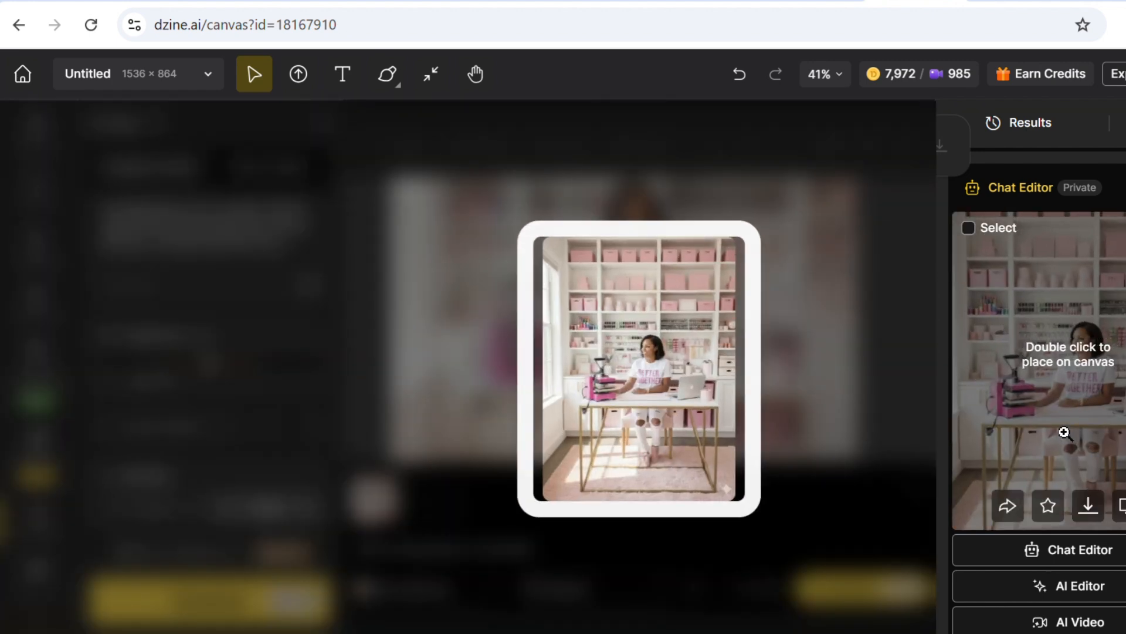
{"action": "left_click", "coordinate": [460, 421]}
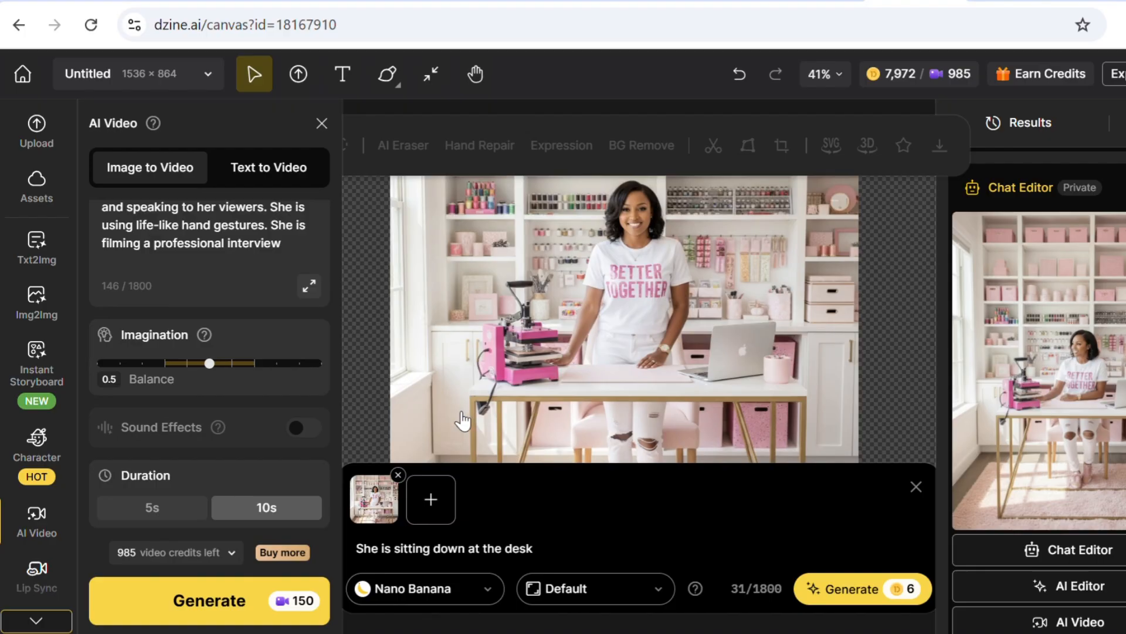